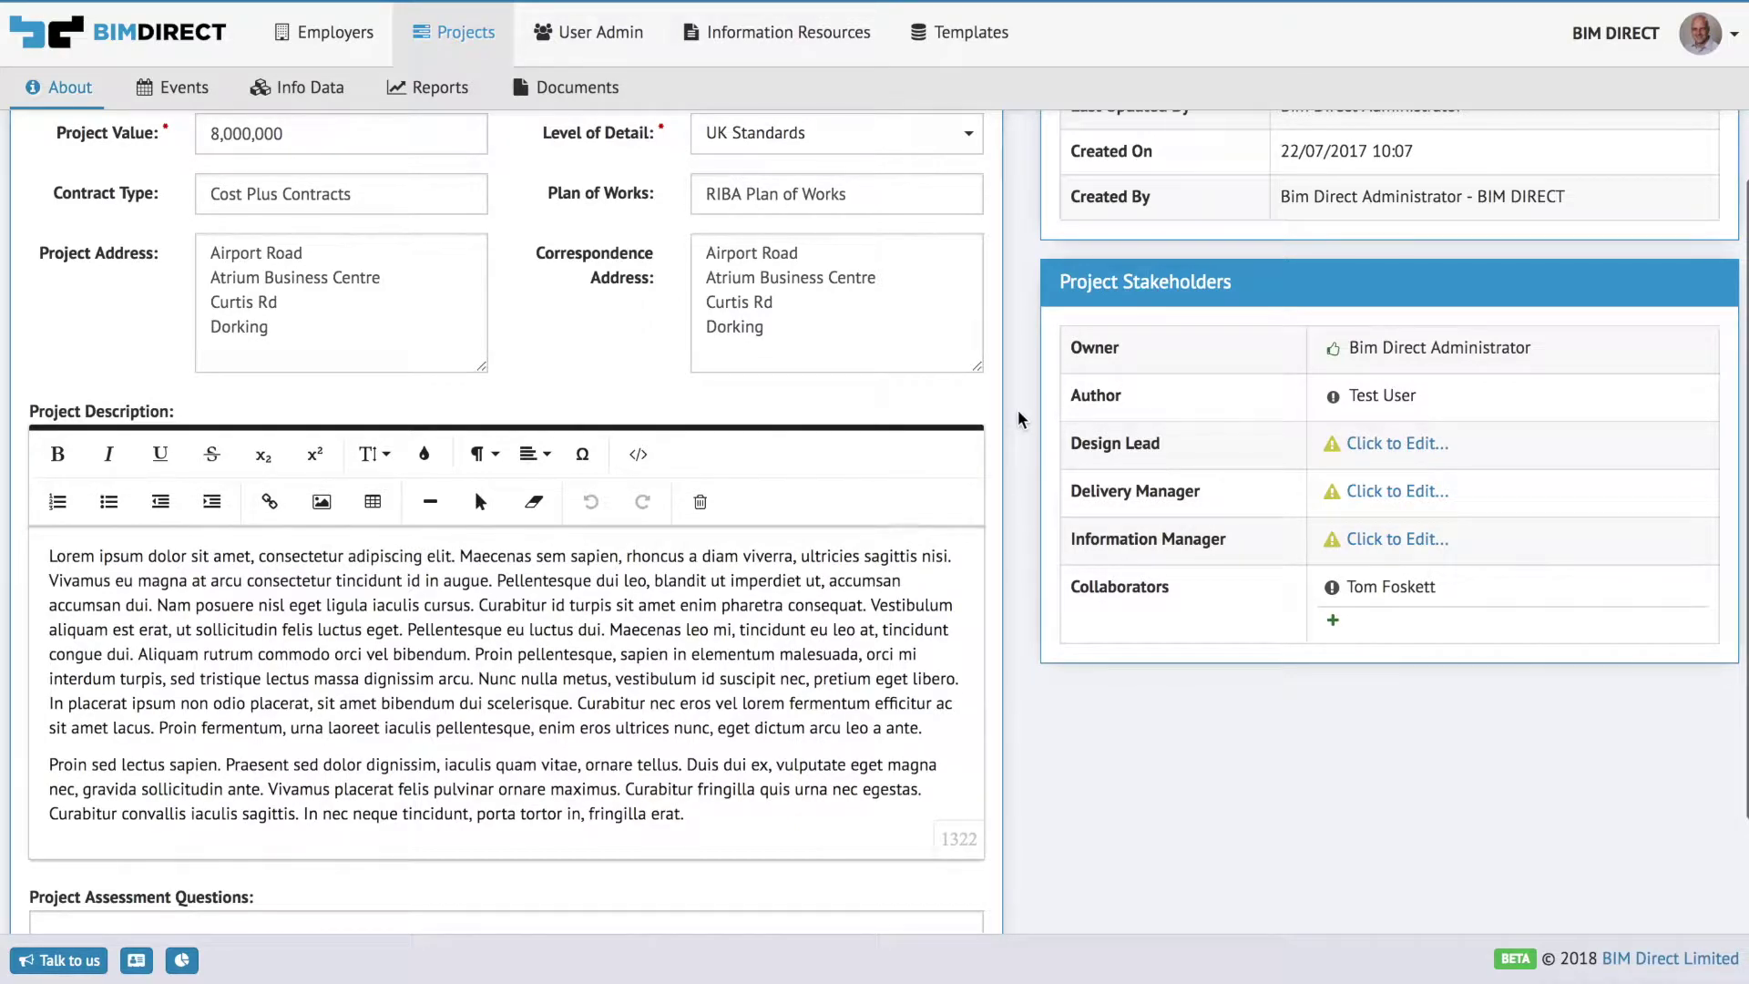
# Step: Review the Airport project's details and stakeholders, and open its events
pyautogui.scroll(3, 1020, 419)
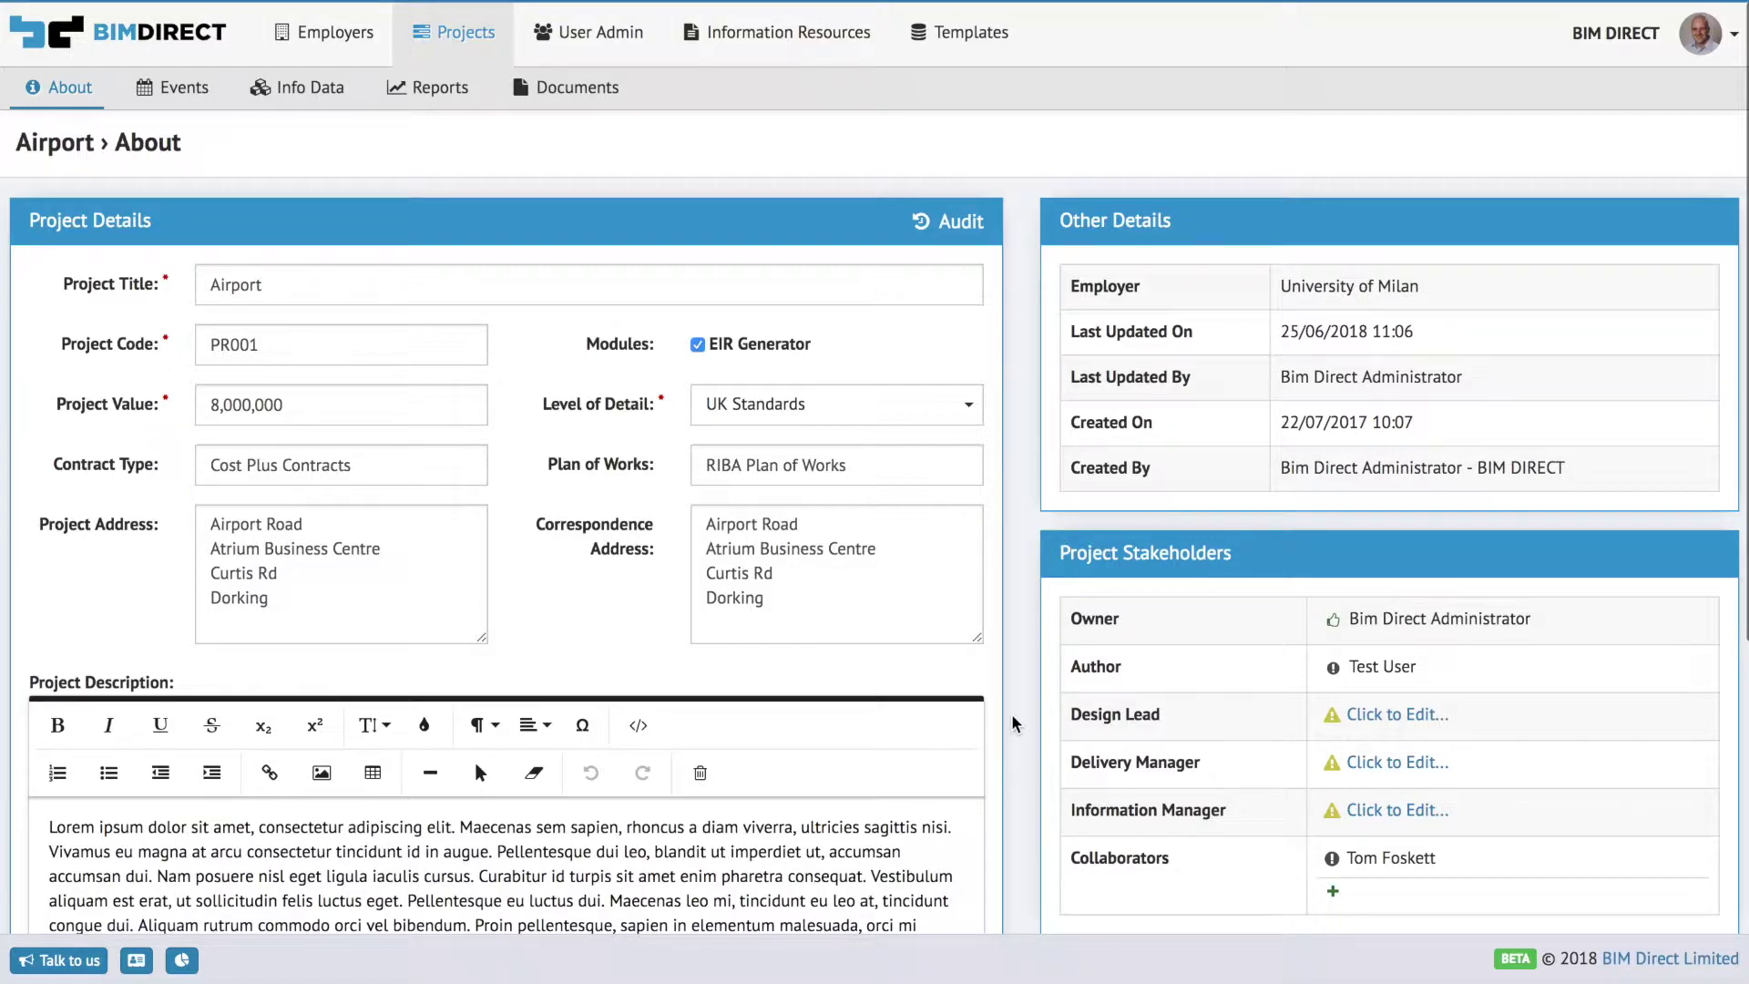
pyautogui.scroll(-2, 1014, 722)
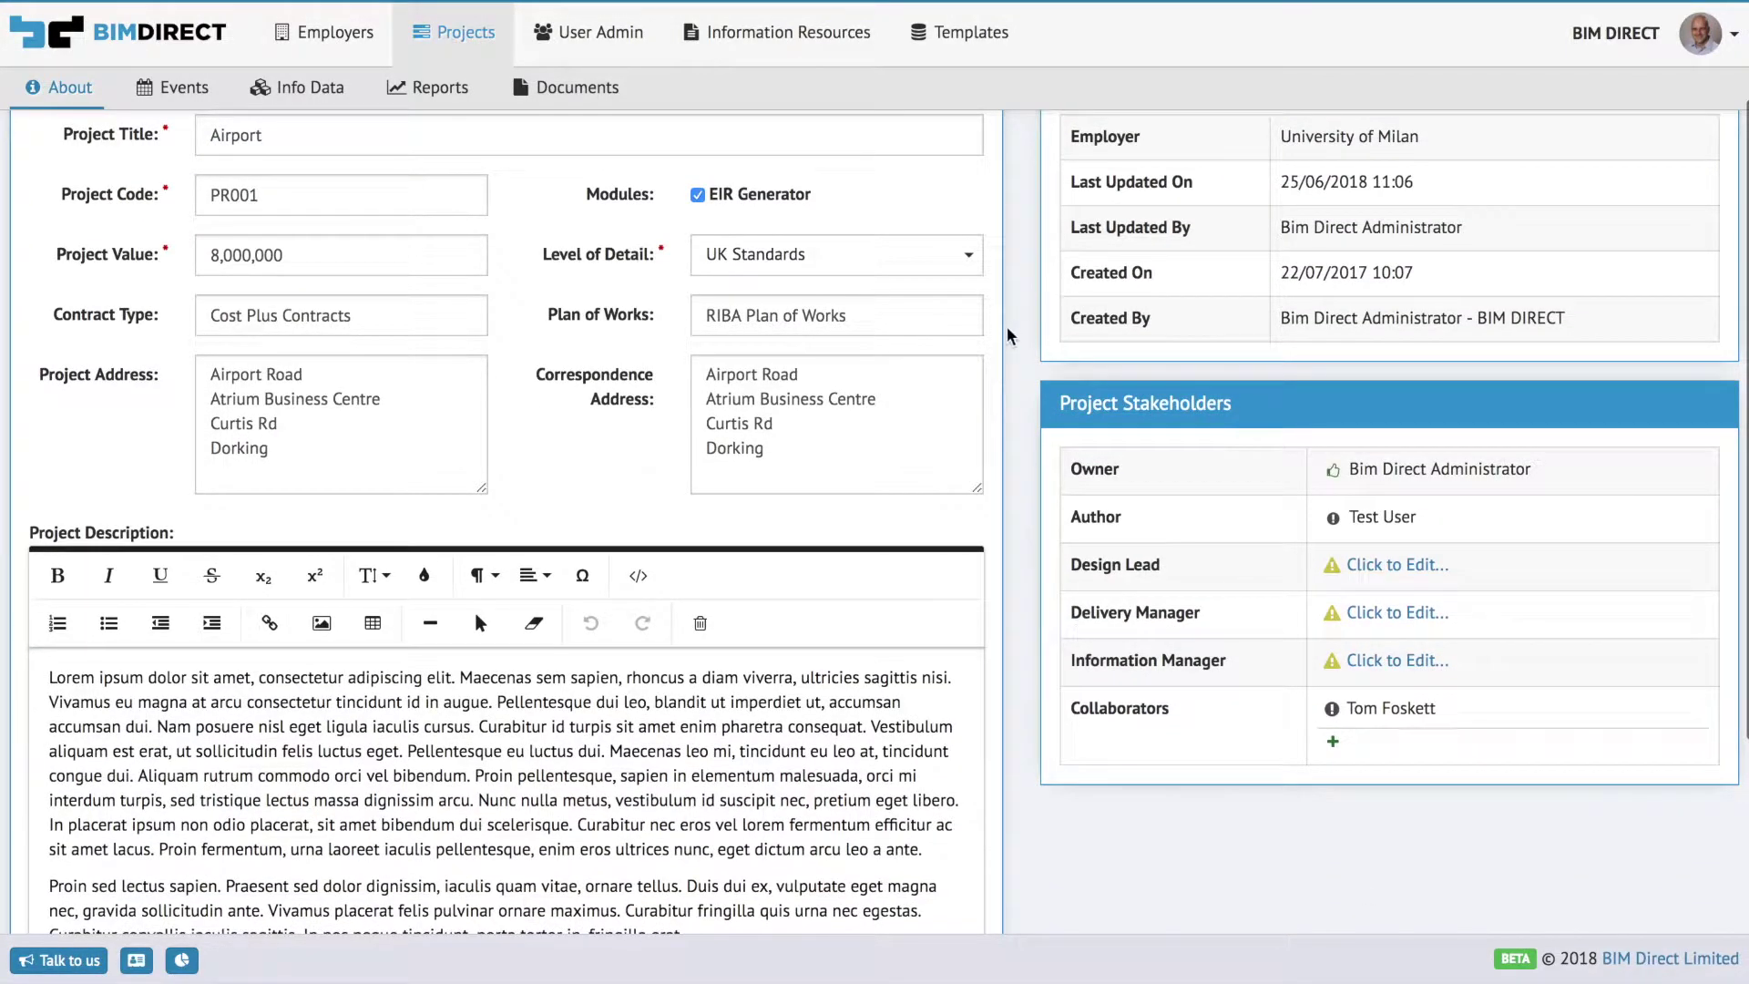
pyautogui.scroll(2, 1009, 336)
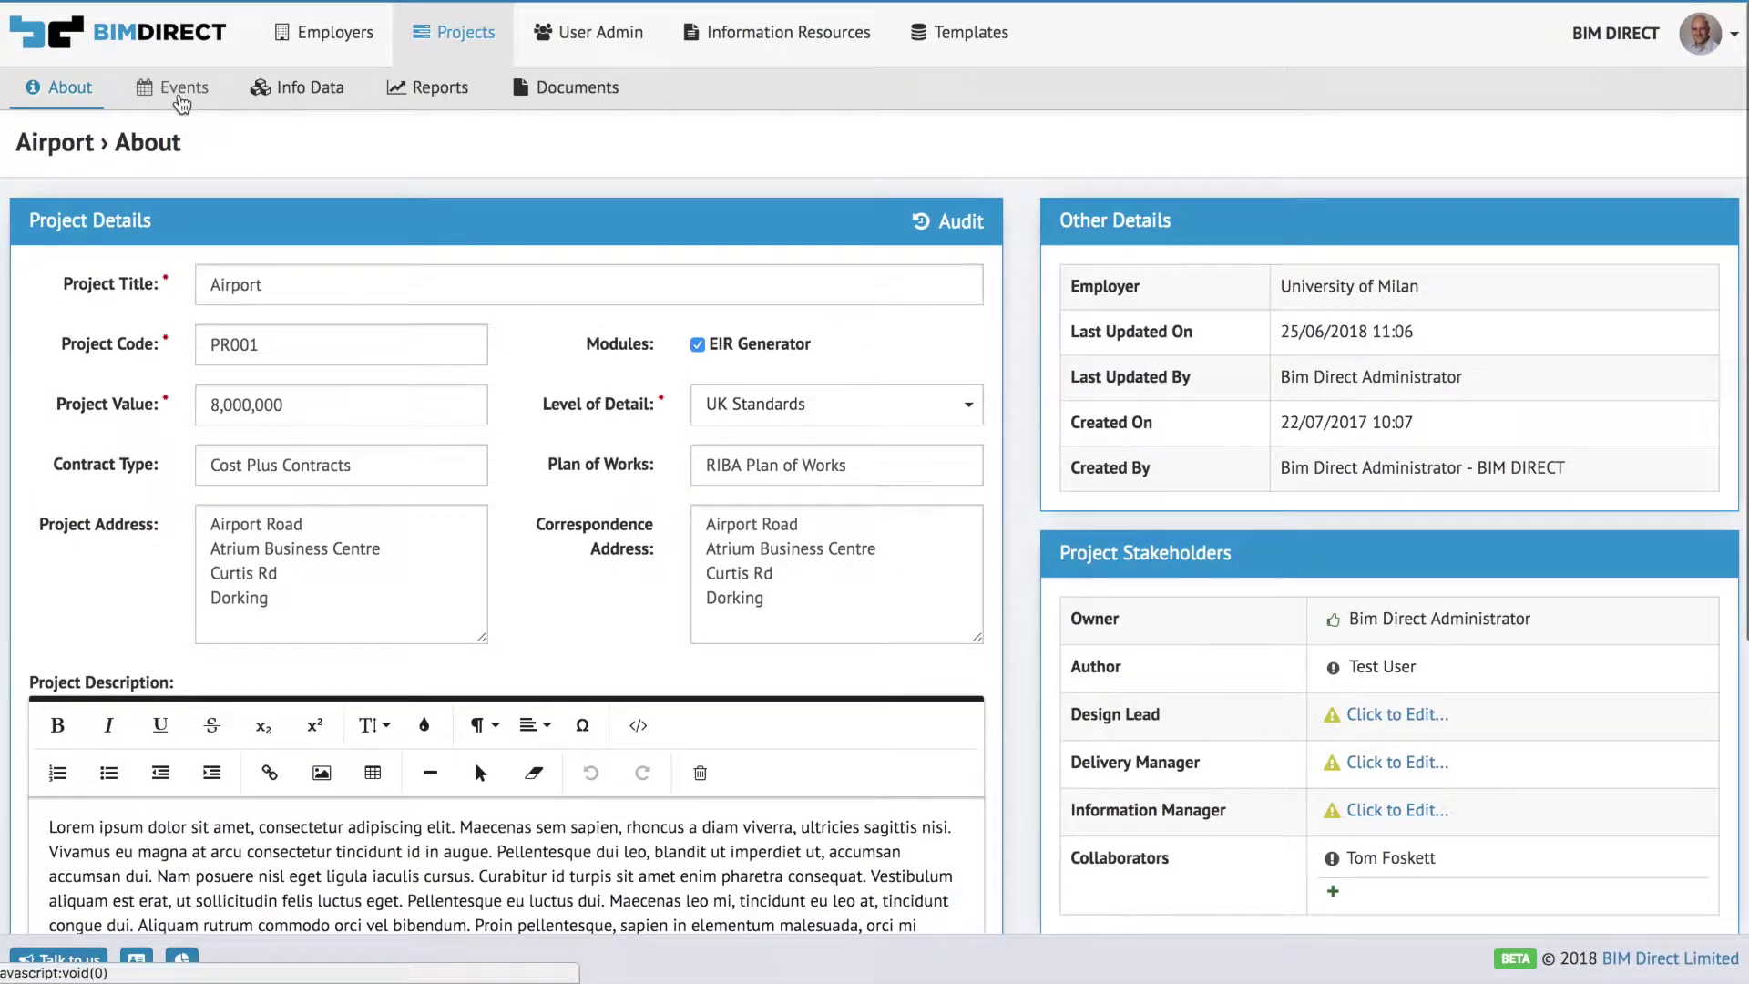
pyautogui.click(181, 91)
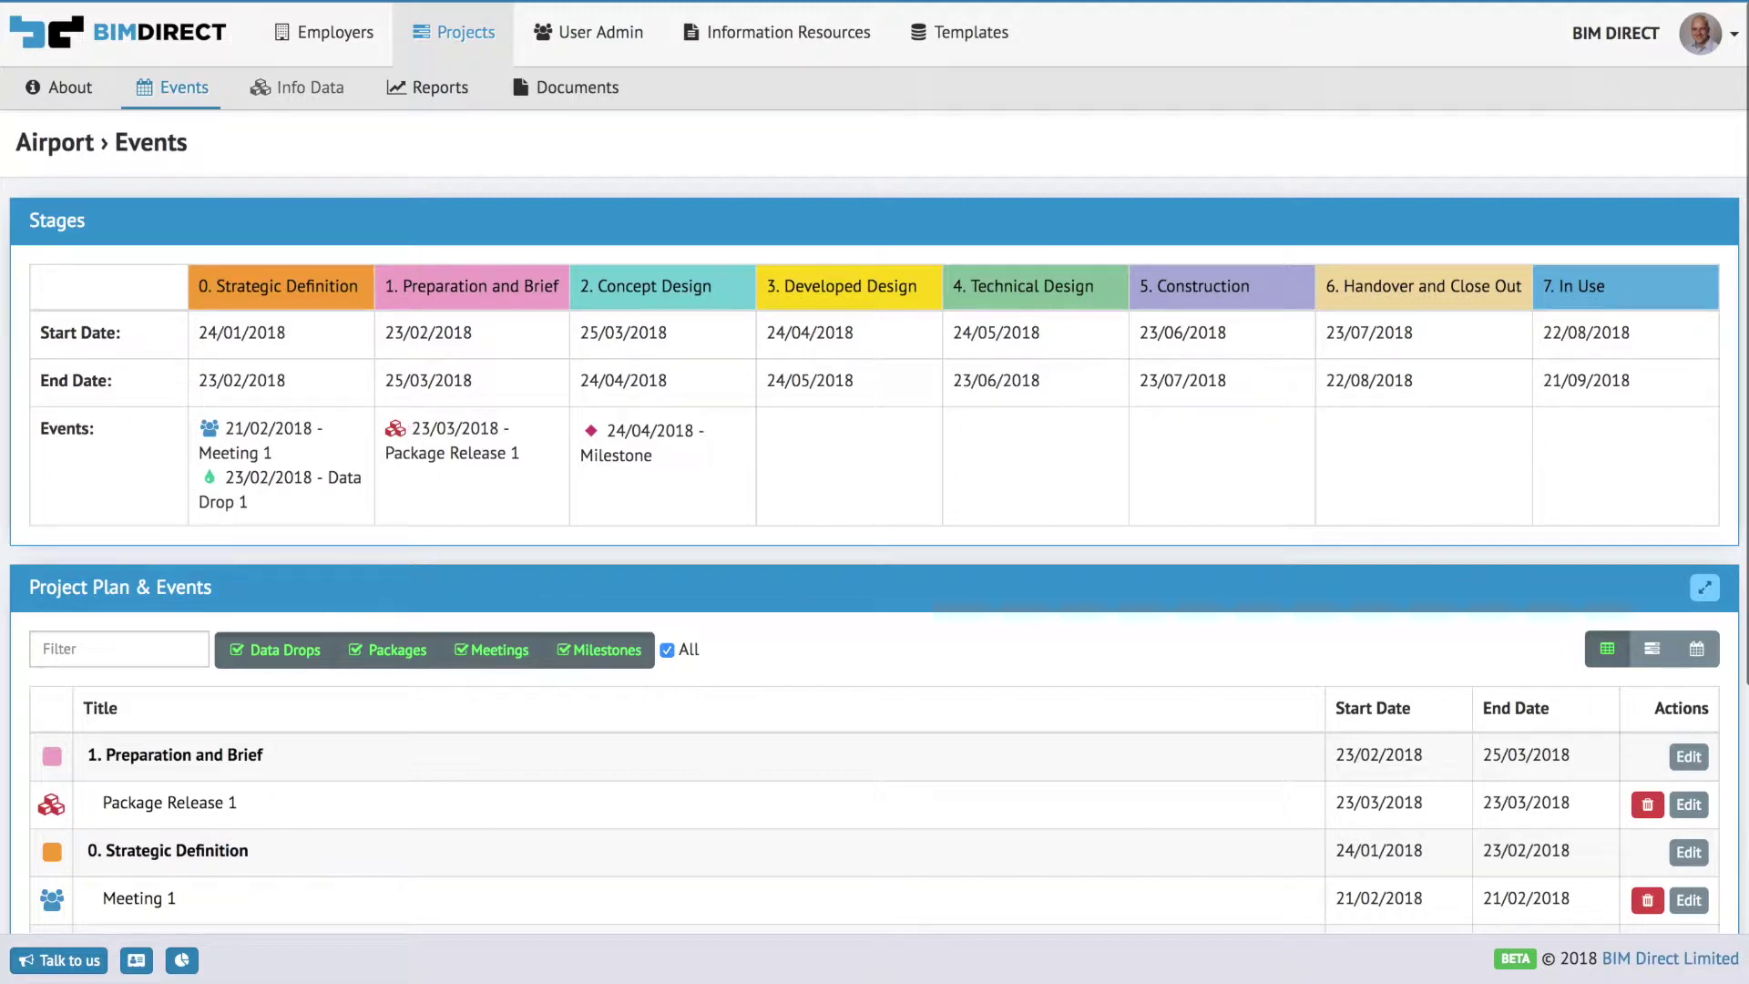
# Step: Open the Bridge project's events and insert the default RIBA 2013 stages with a start date of 02/07/2018
pyautogui.click(112, 34)
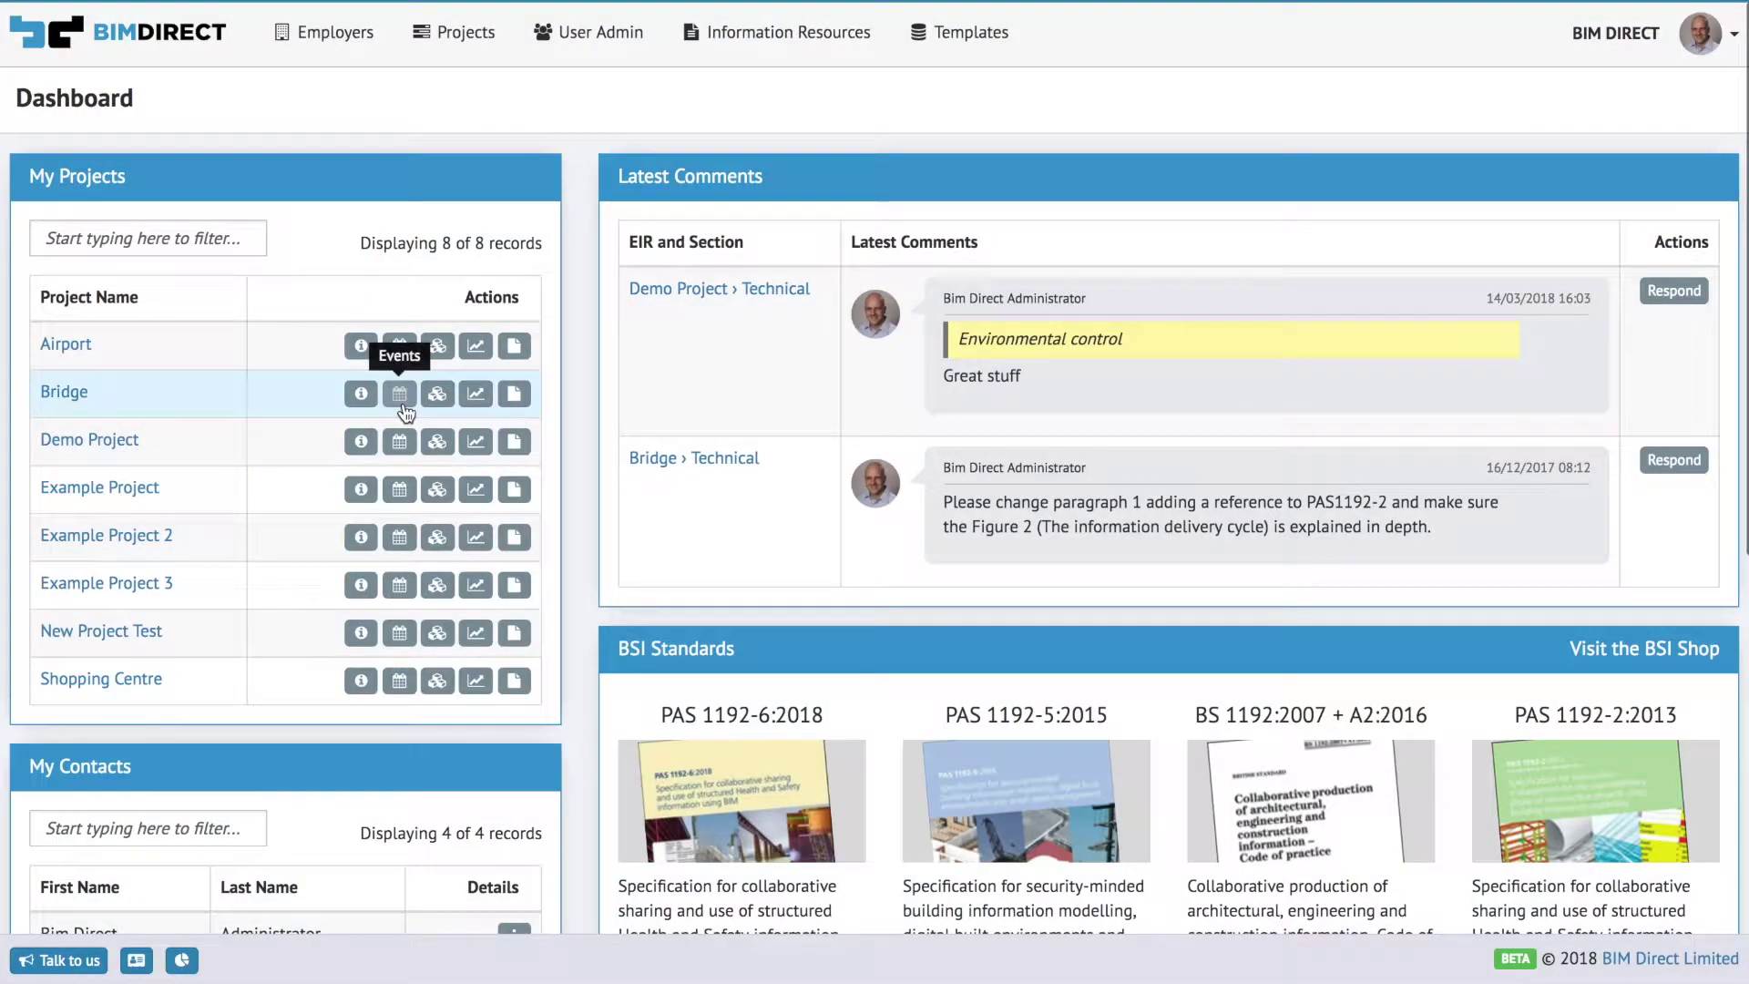
pyautogui.click(401, 397)
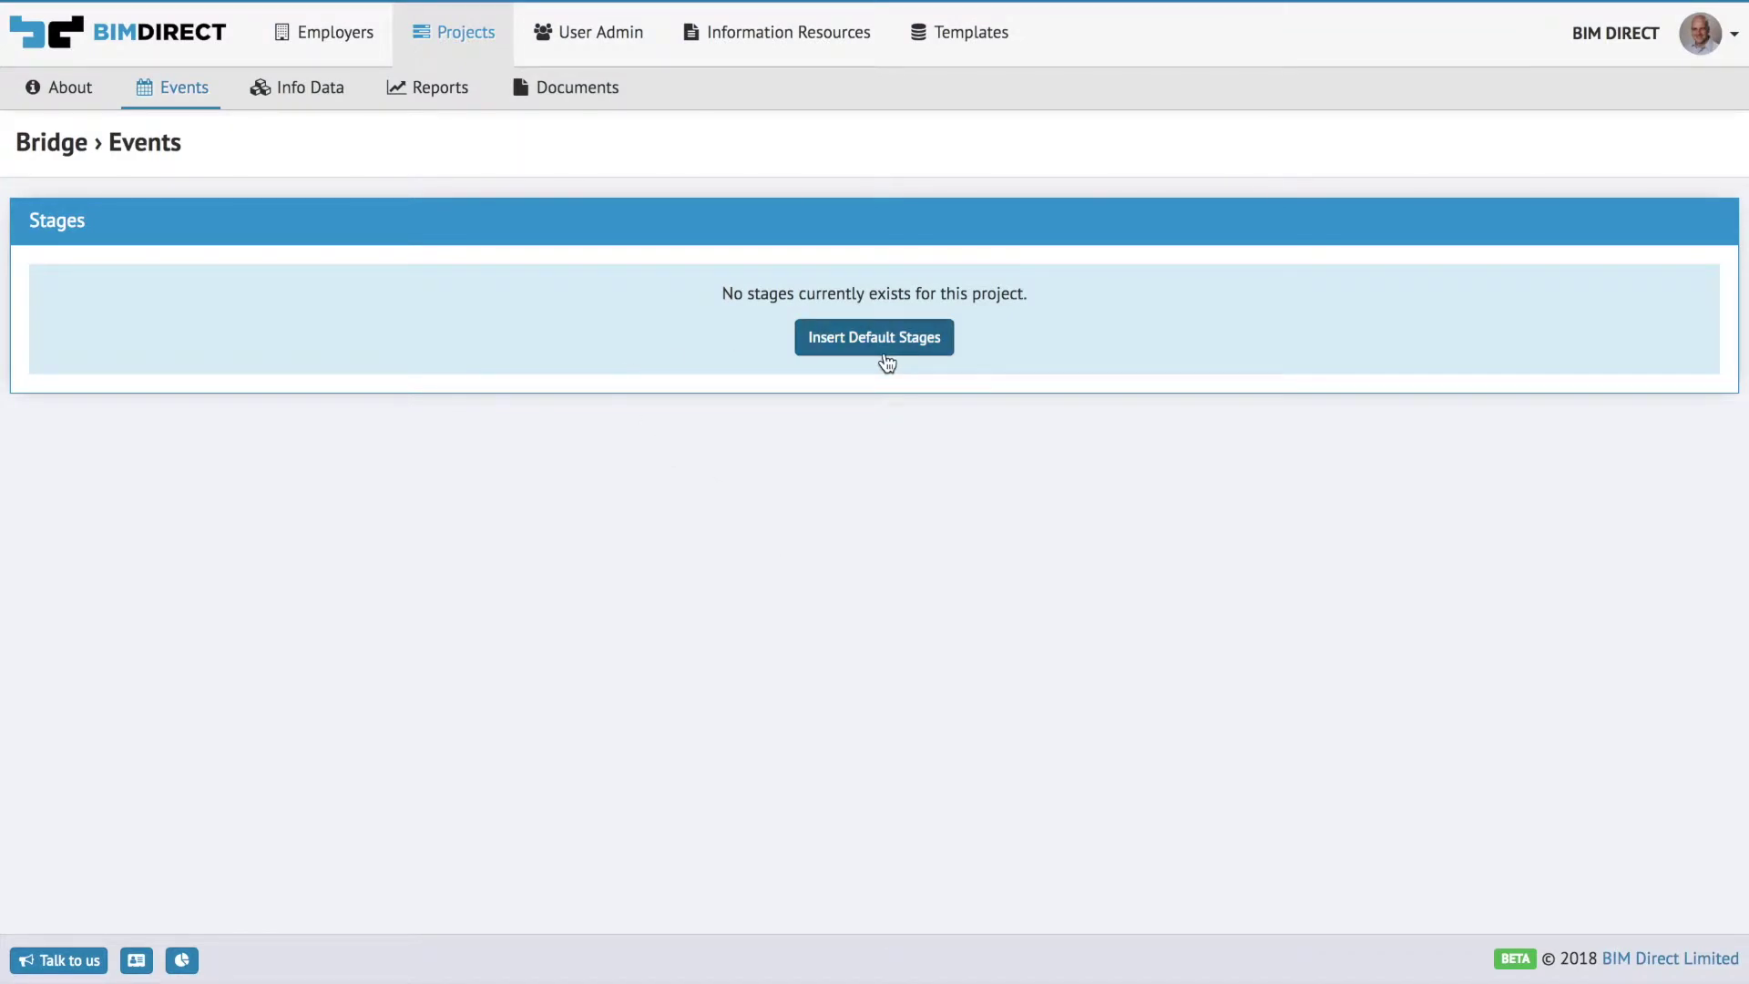
pyautogui.click(837, 344)
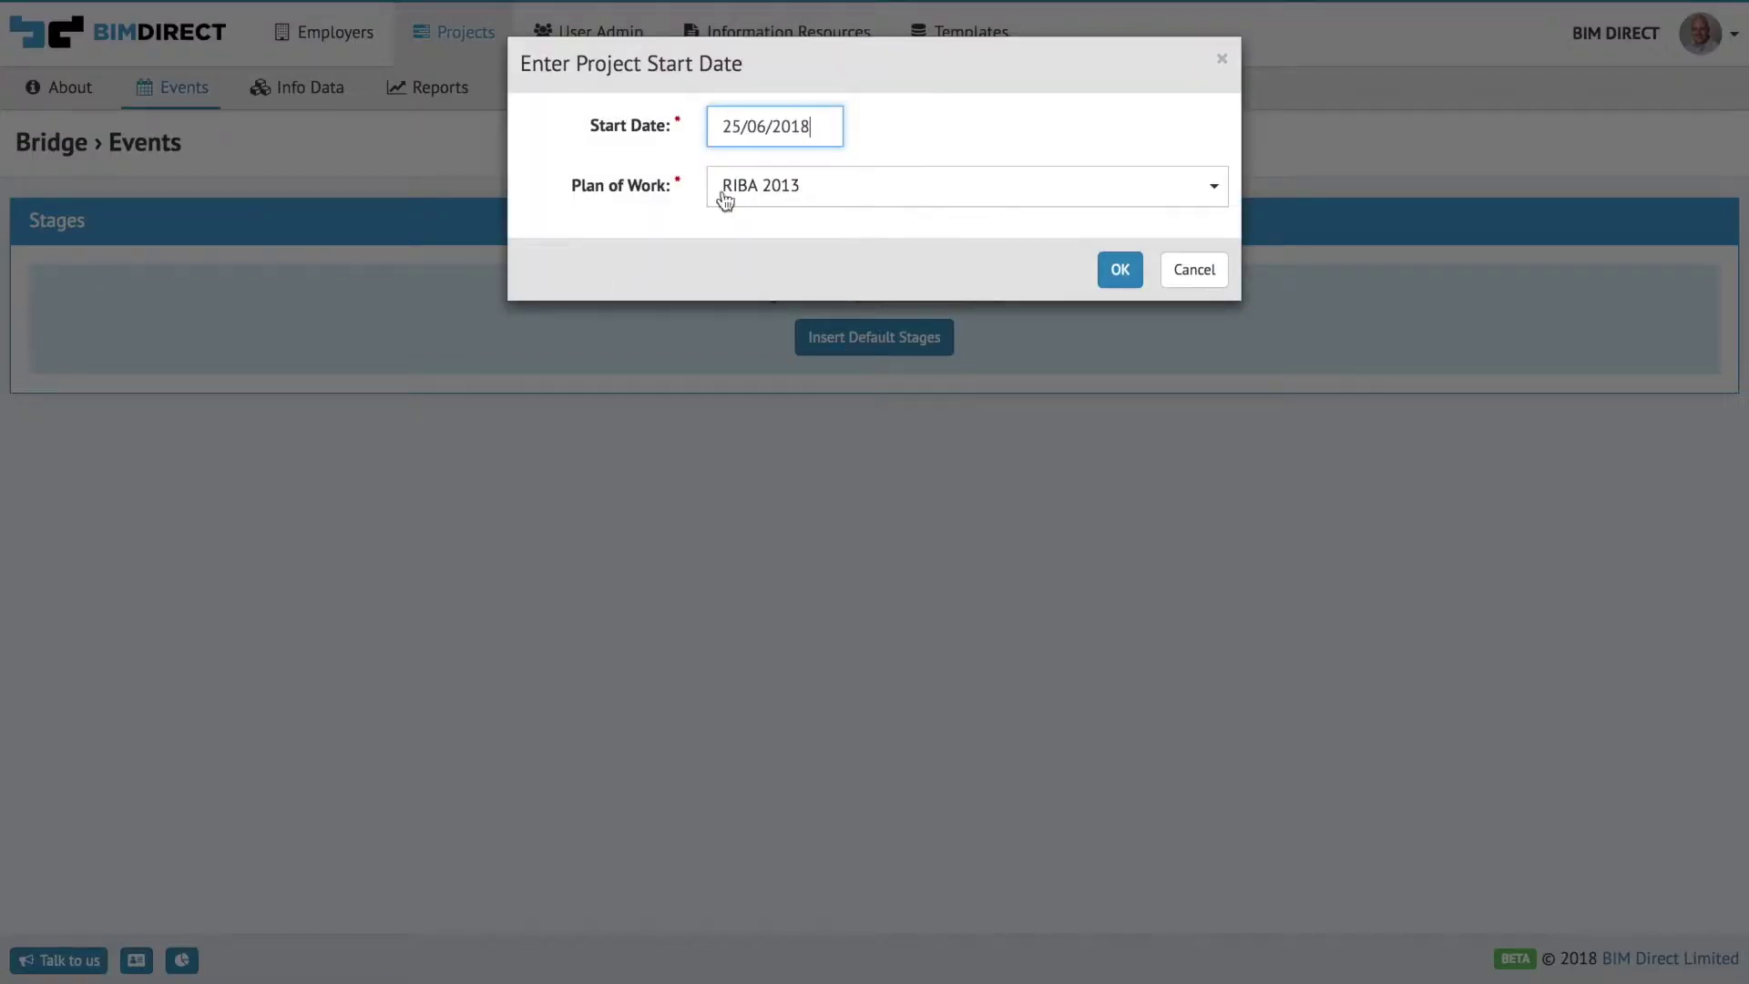
pyautogui.click(756, 120)
pyautogui.click(914, 197)
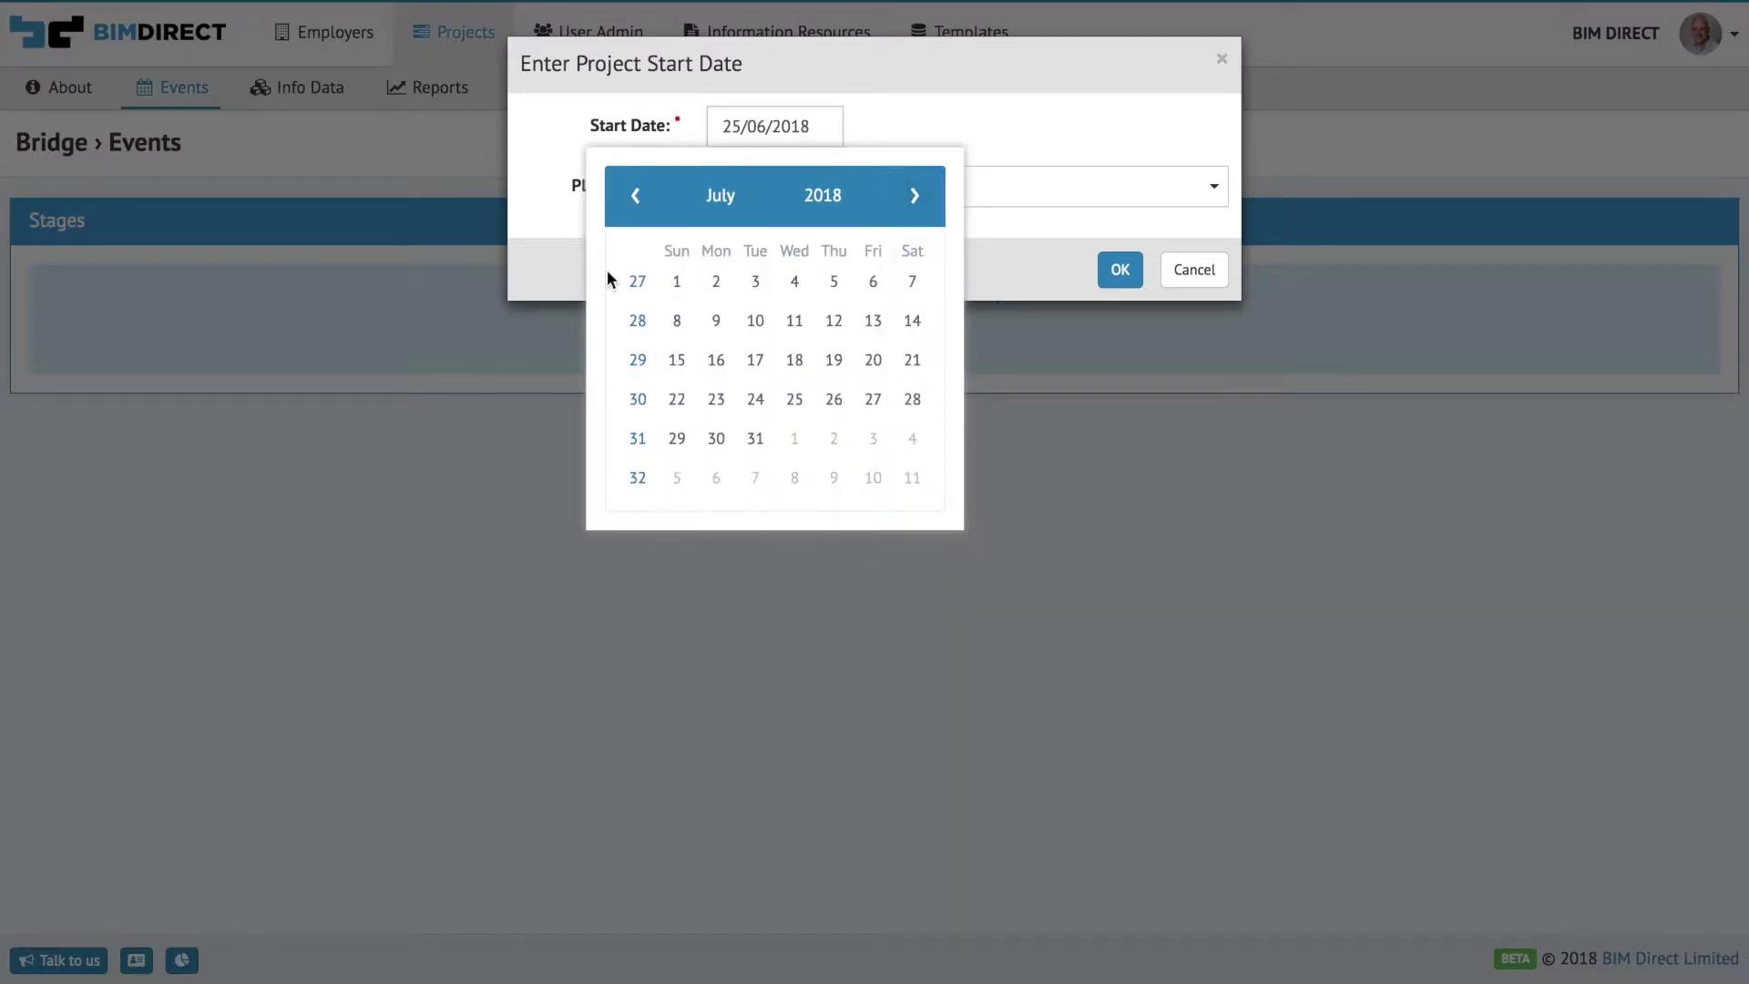
pyautogui.click(716, 283)
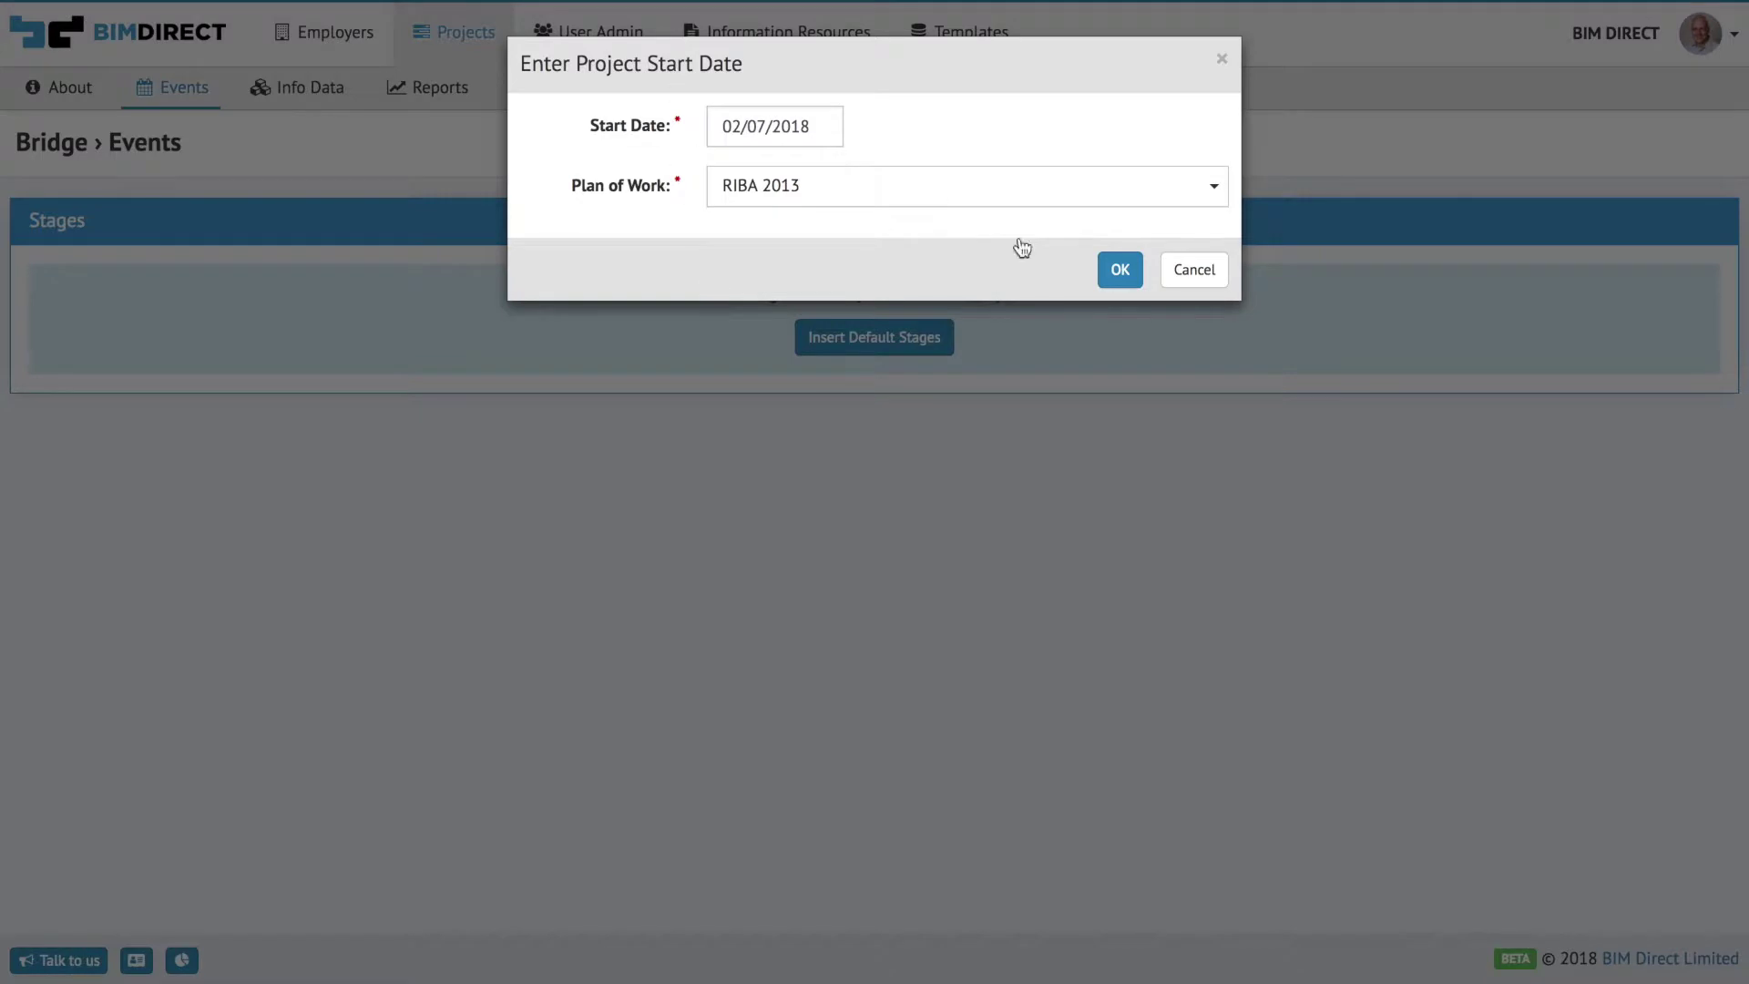
pyautogui.click(1120, 272)
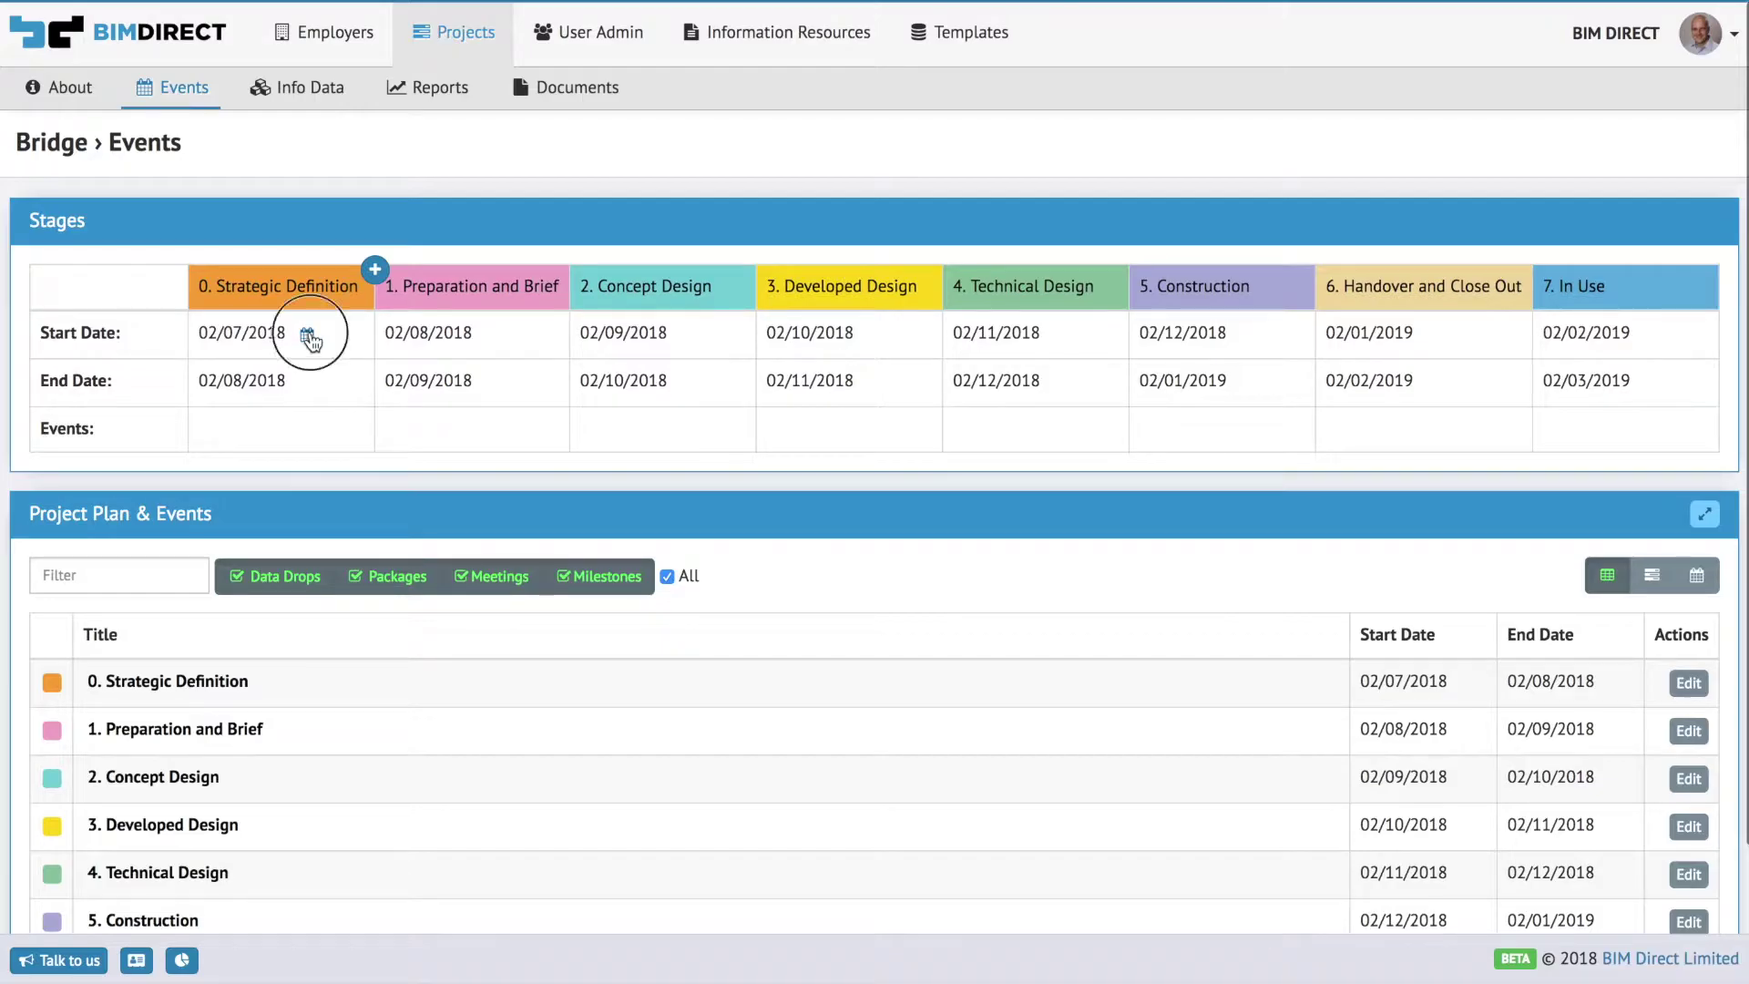
# Step: Examine the start date calendar and the task details of the 0. Strategic Definition stage, leaving both without saving
pyautogui.click(308, 336)
pyautogui.click(345, 366)
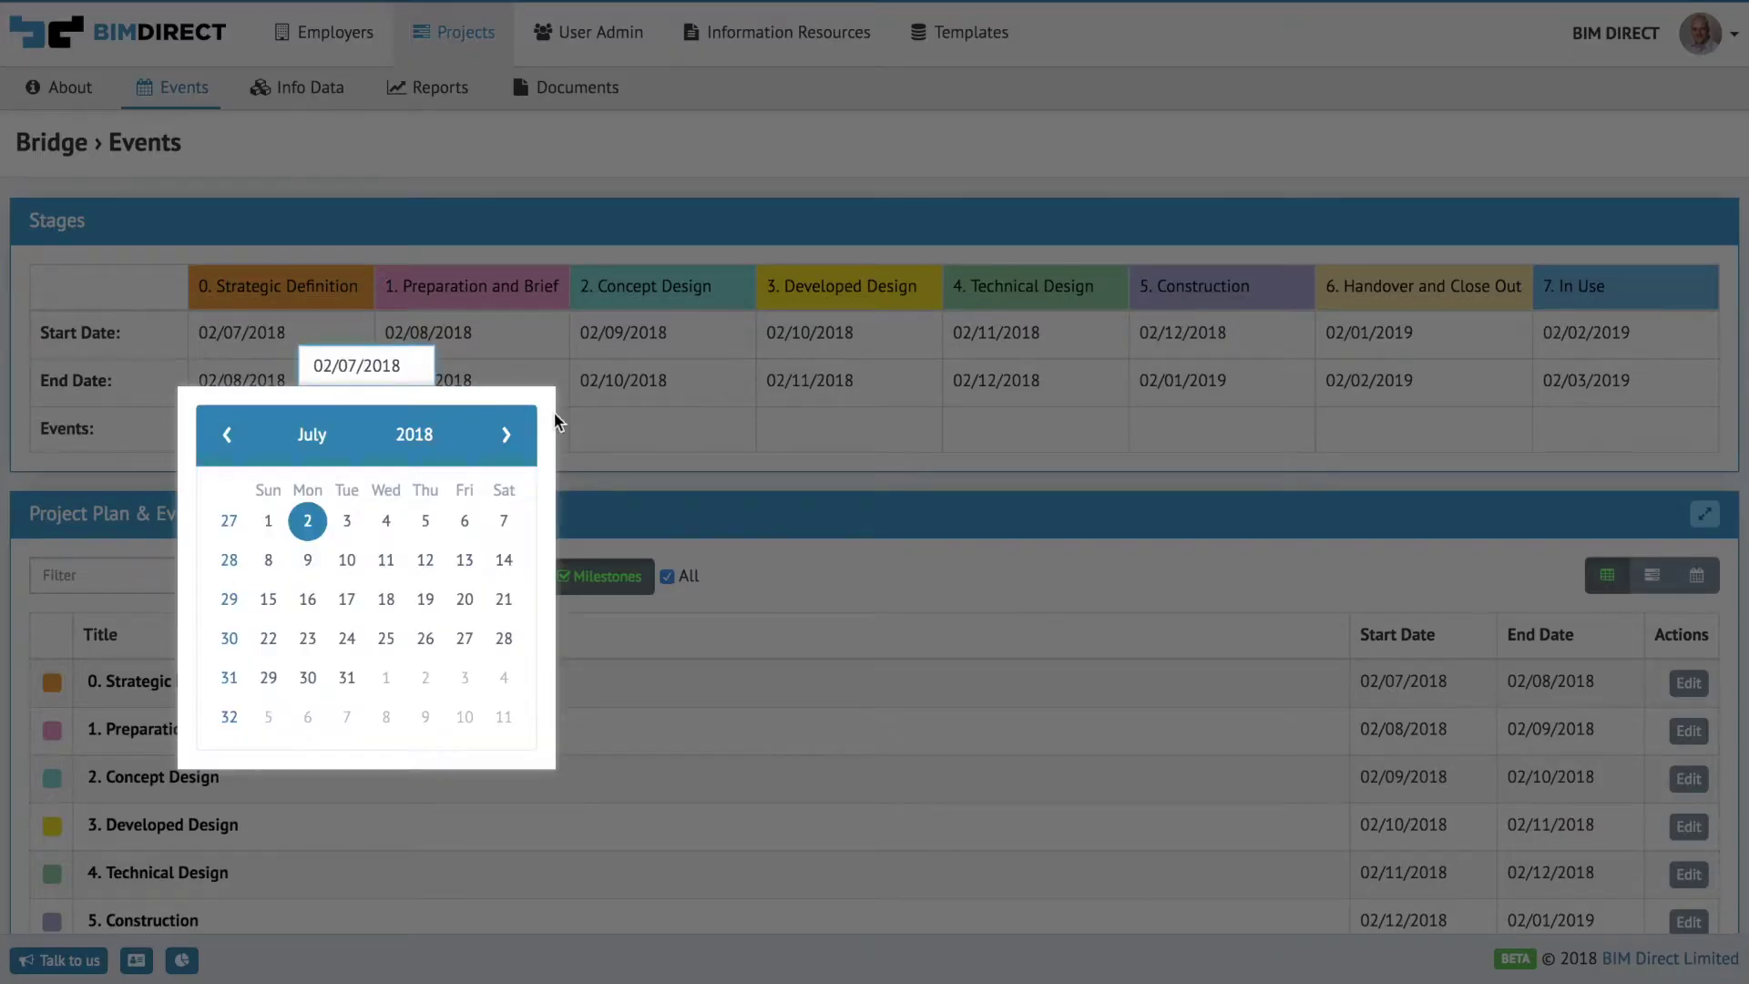
pyautogui.click(752, 447)
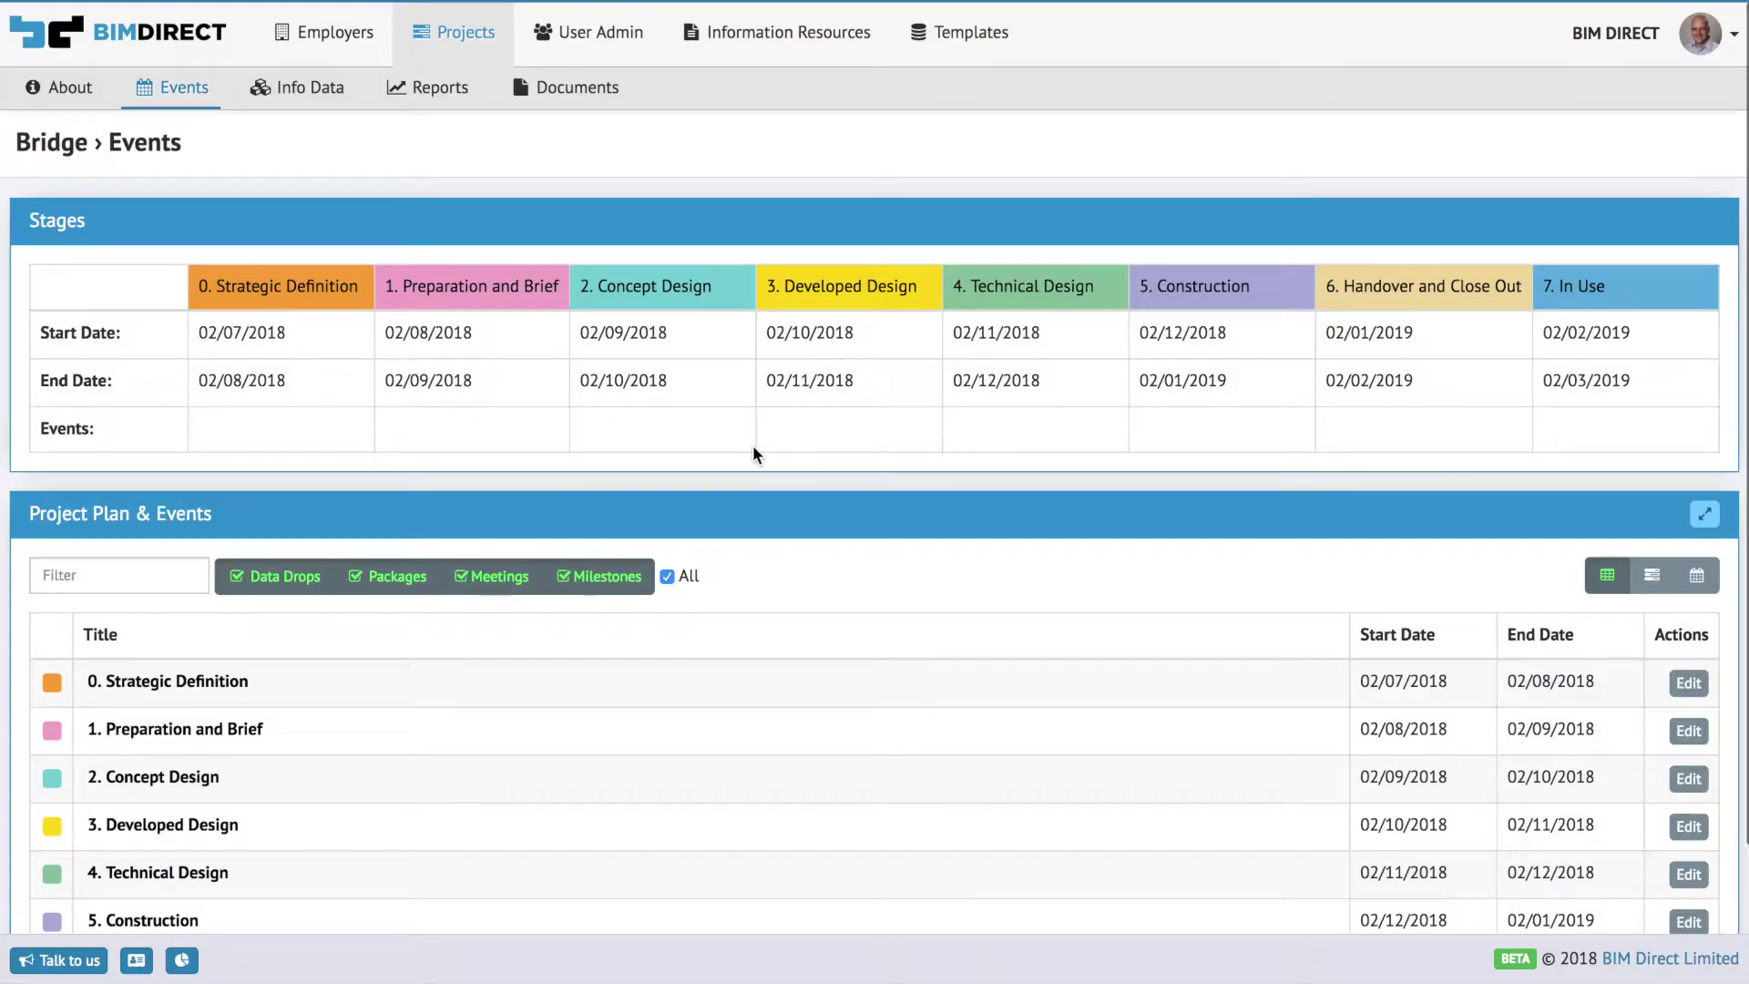
pyautogui.click(298, 302)
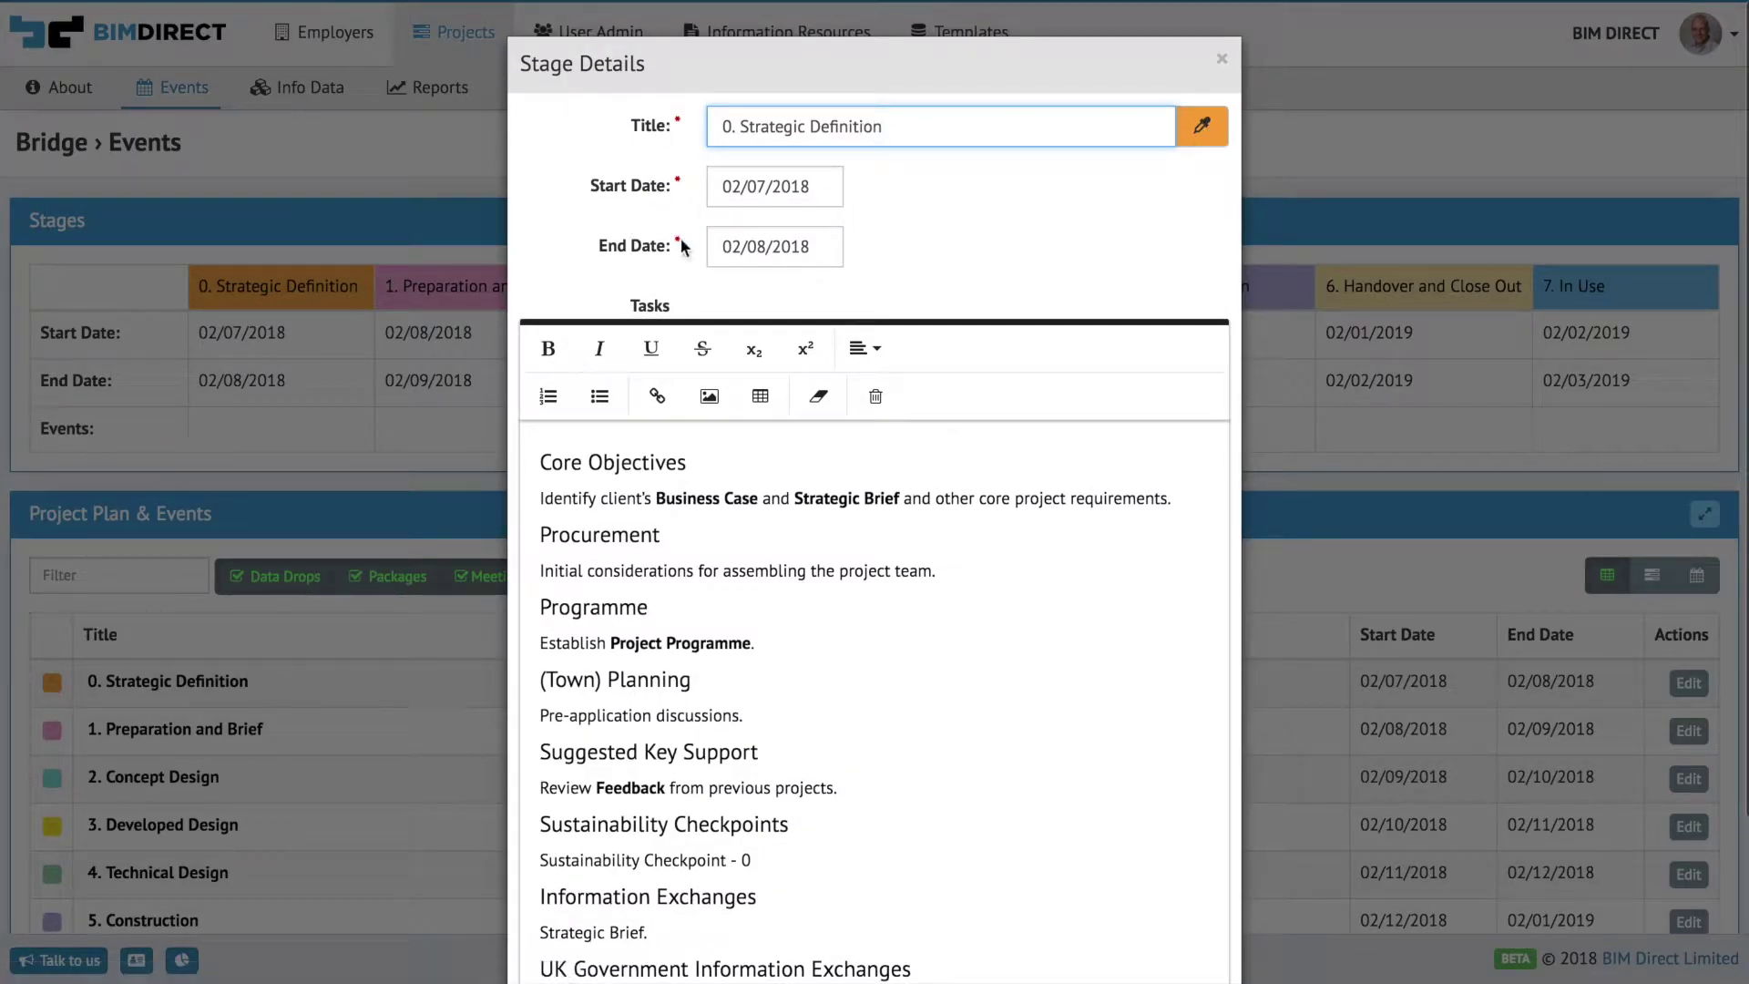
pyautogui.scroll(-2, 768, 550)
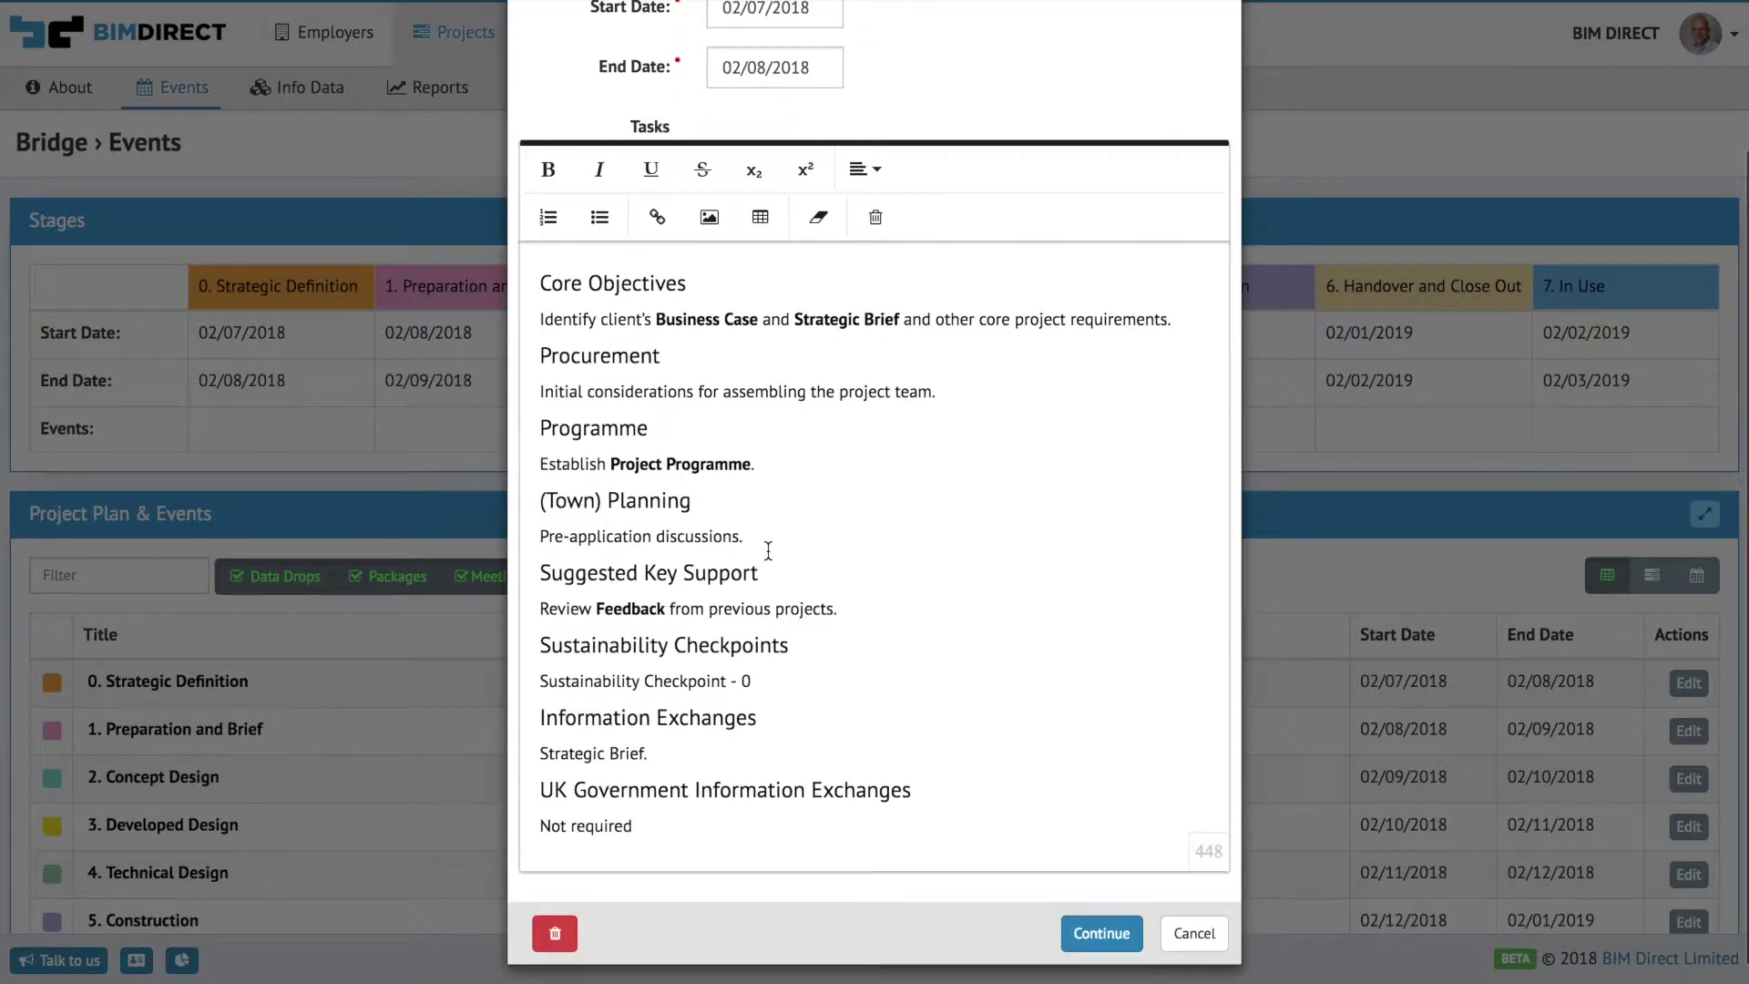
pyautogui.scroll(-1, 768, 551)
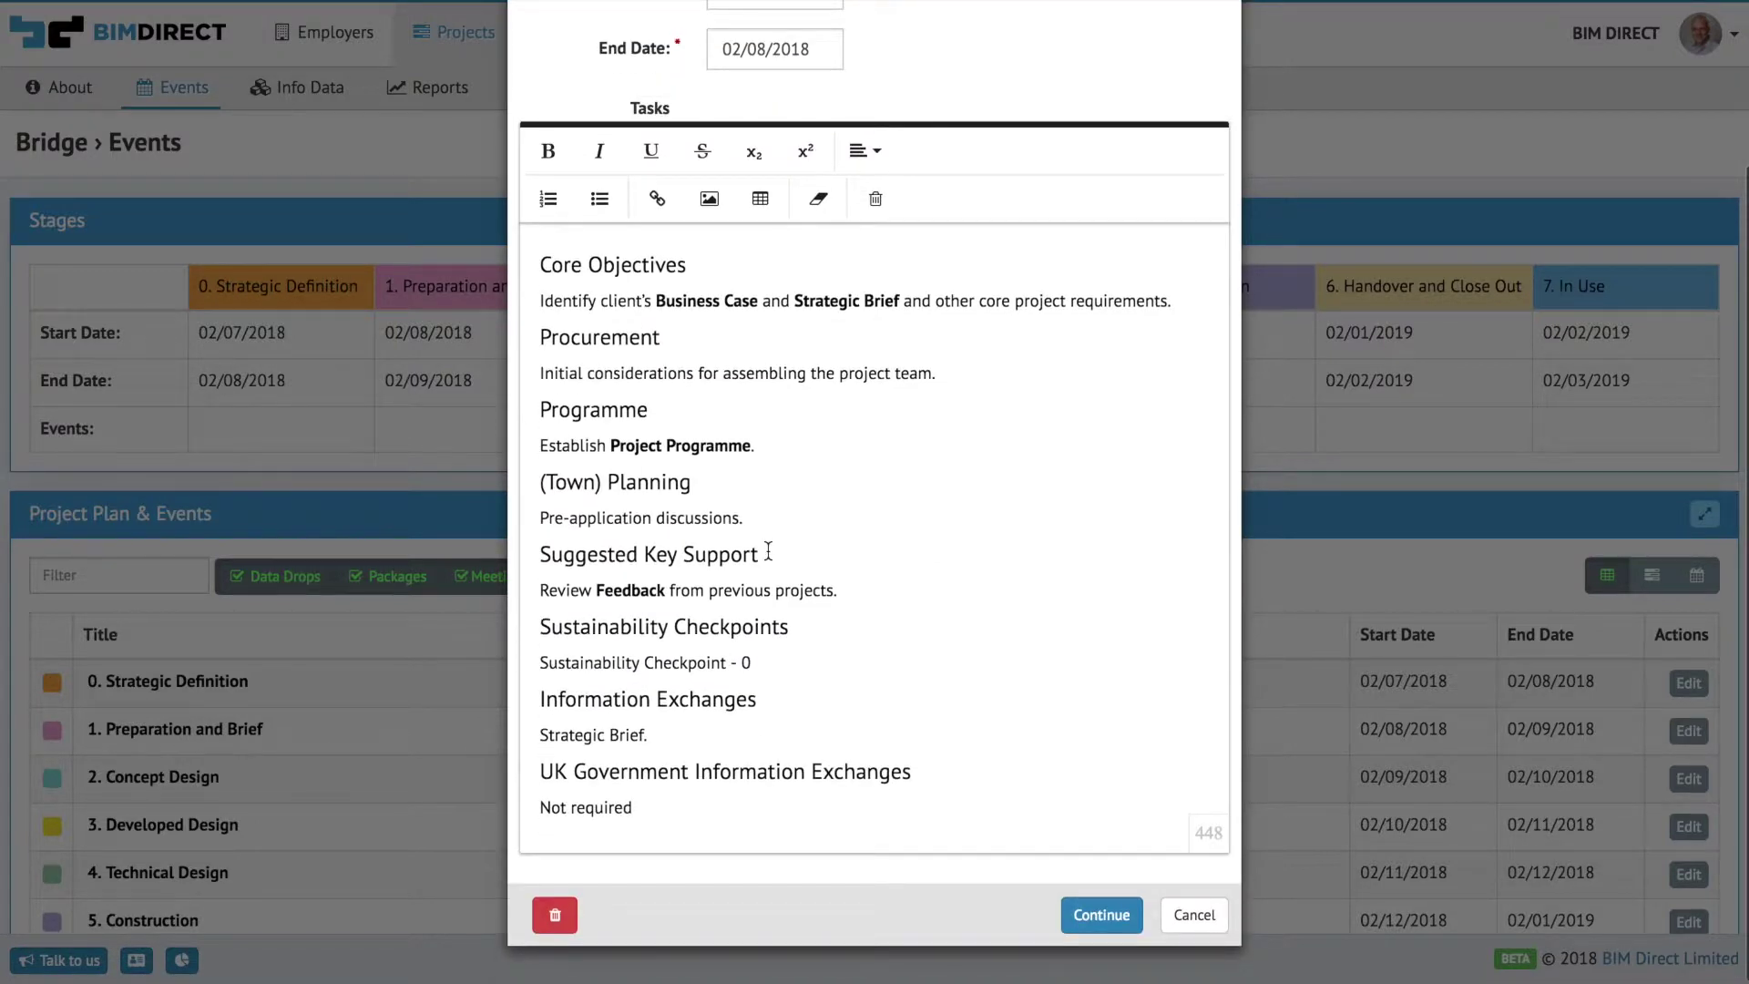
pyautogui.click(1194, 914)
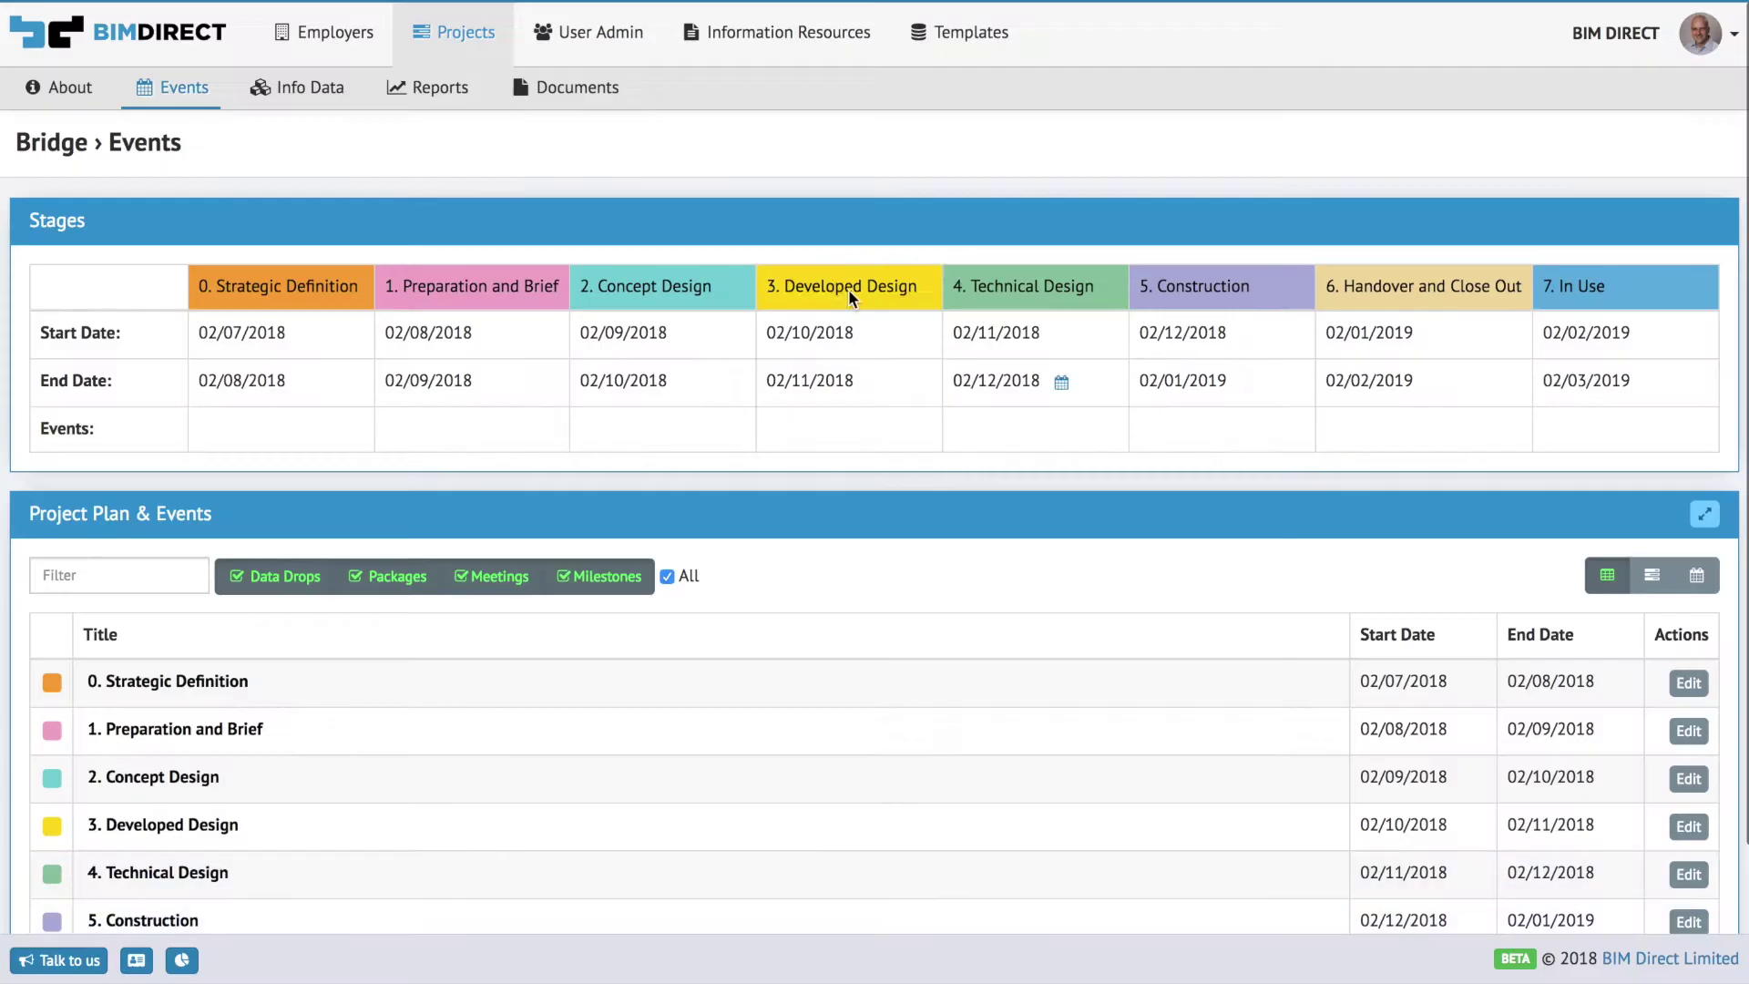
pyautogui.moveTo(840, 288)
pyautogui.click(460, 288)
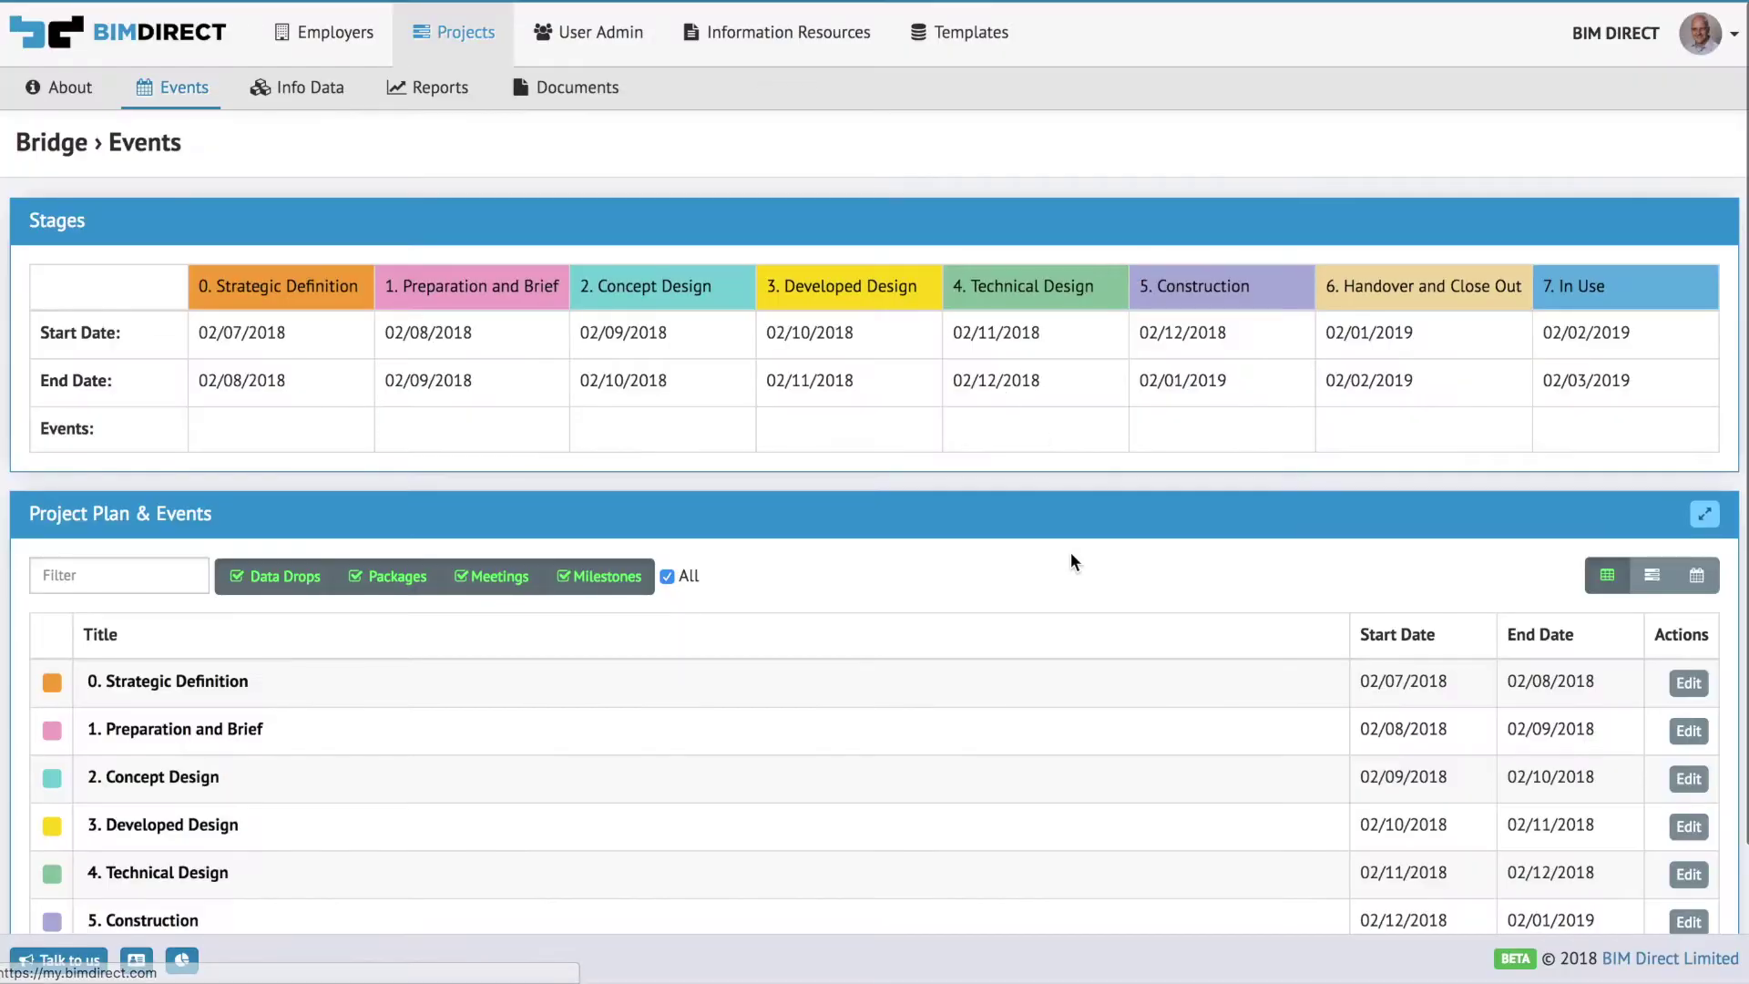
pyautogui.click(1128, 272)
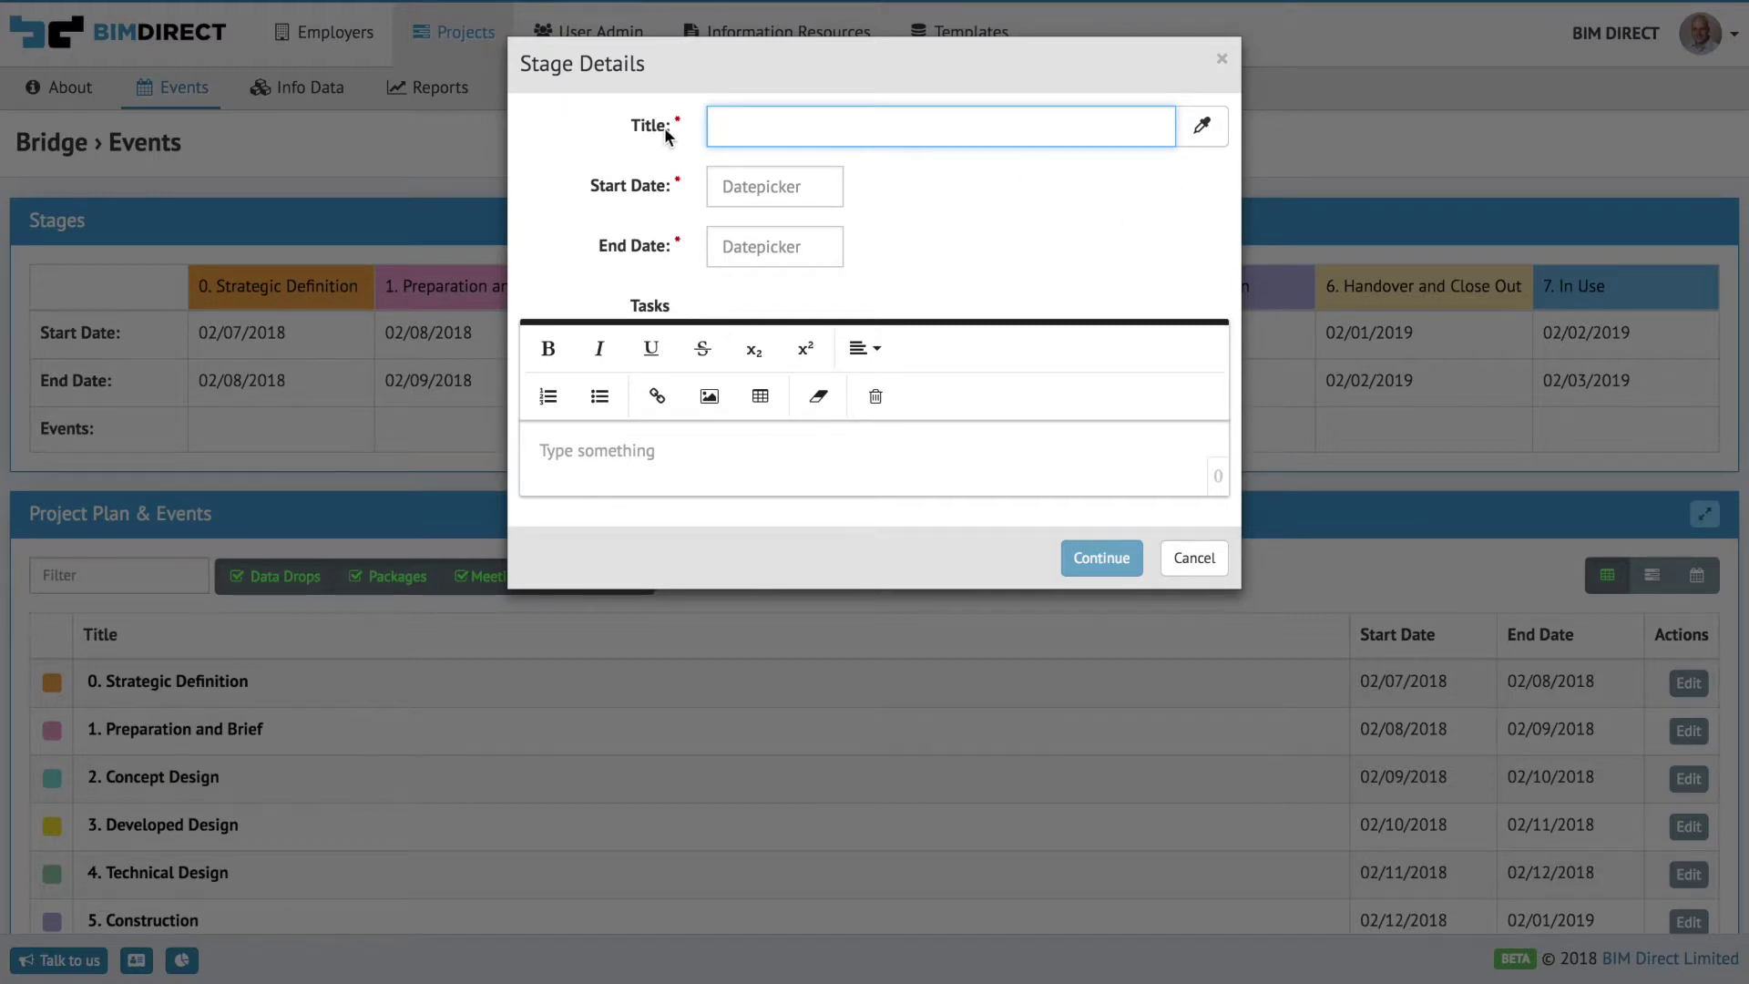
pyautogui.click(742, 436)
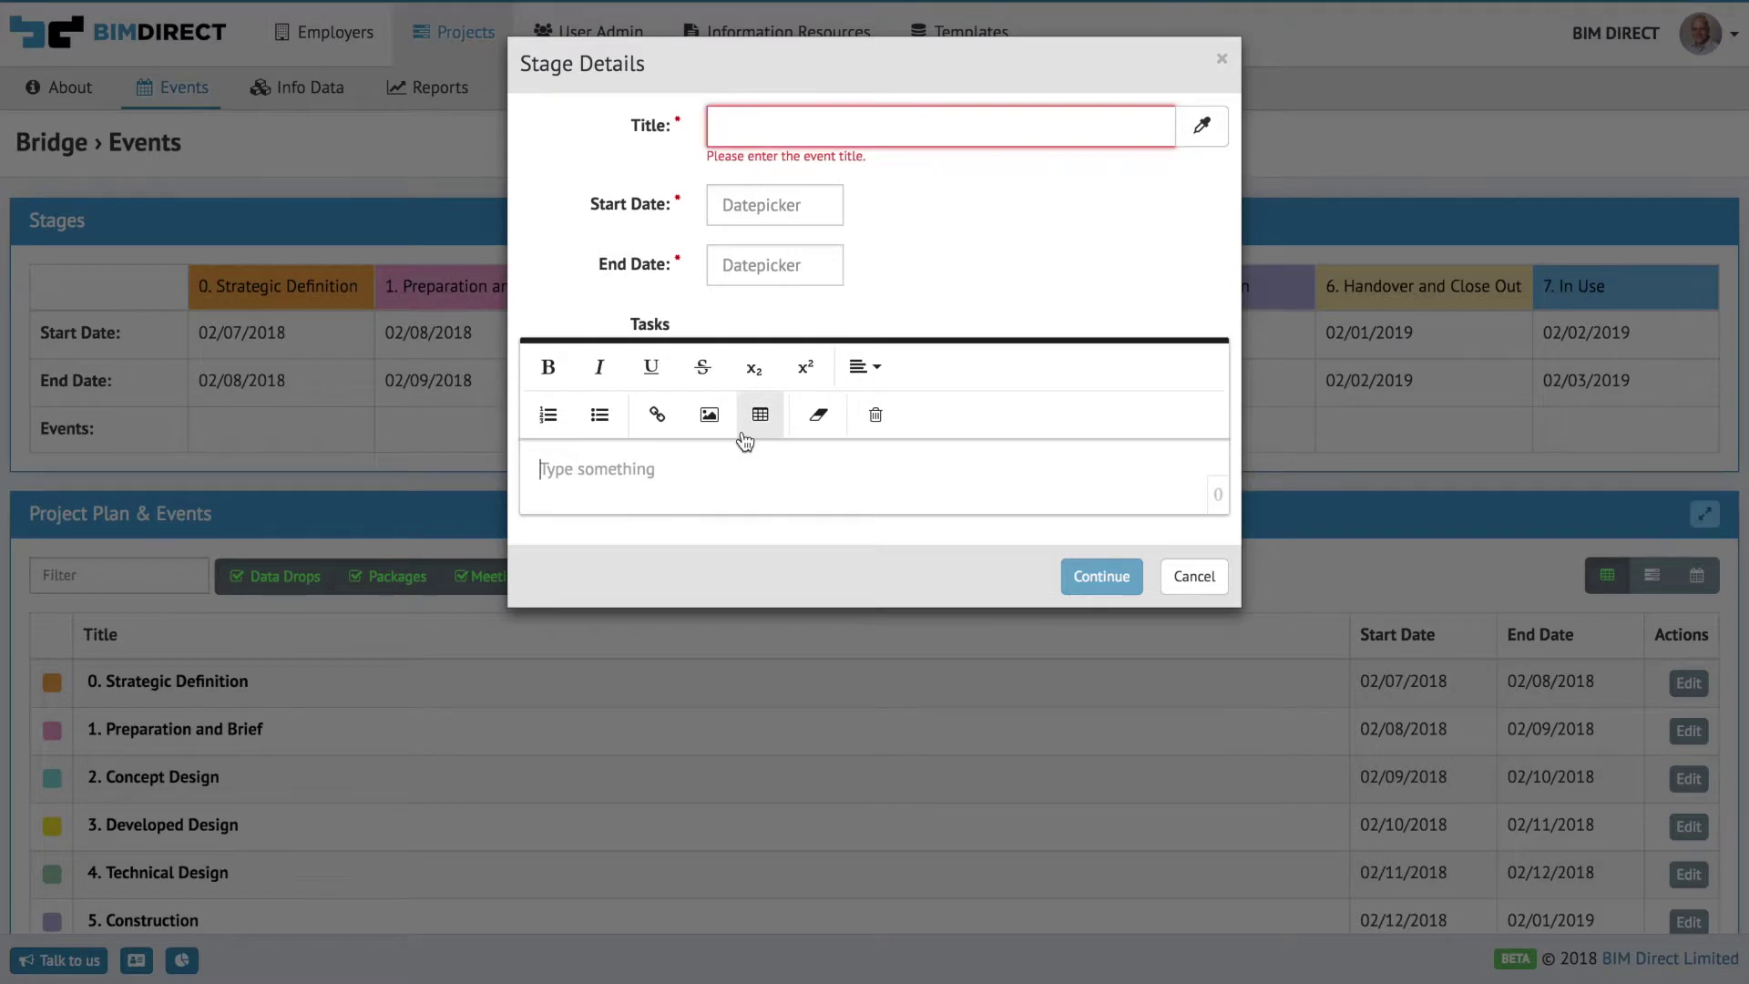
pyautogui.click(831, 114)
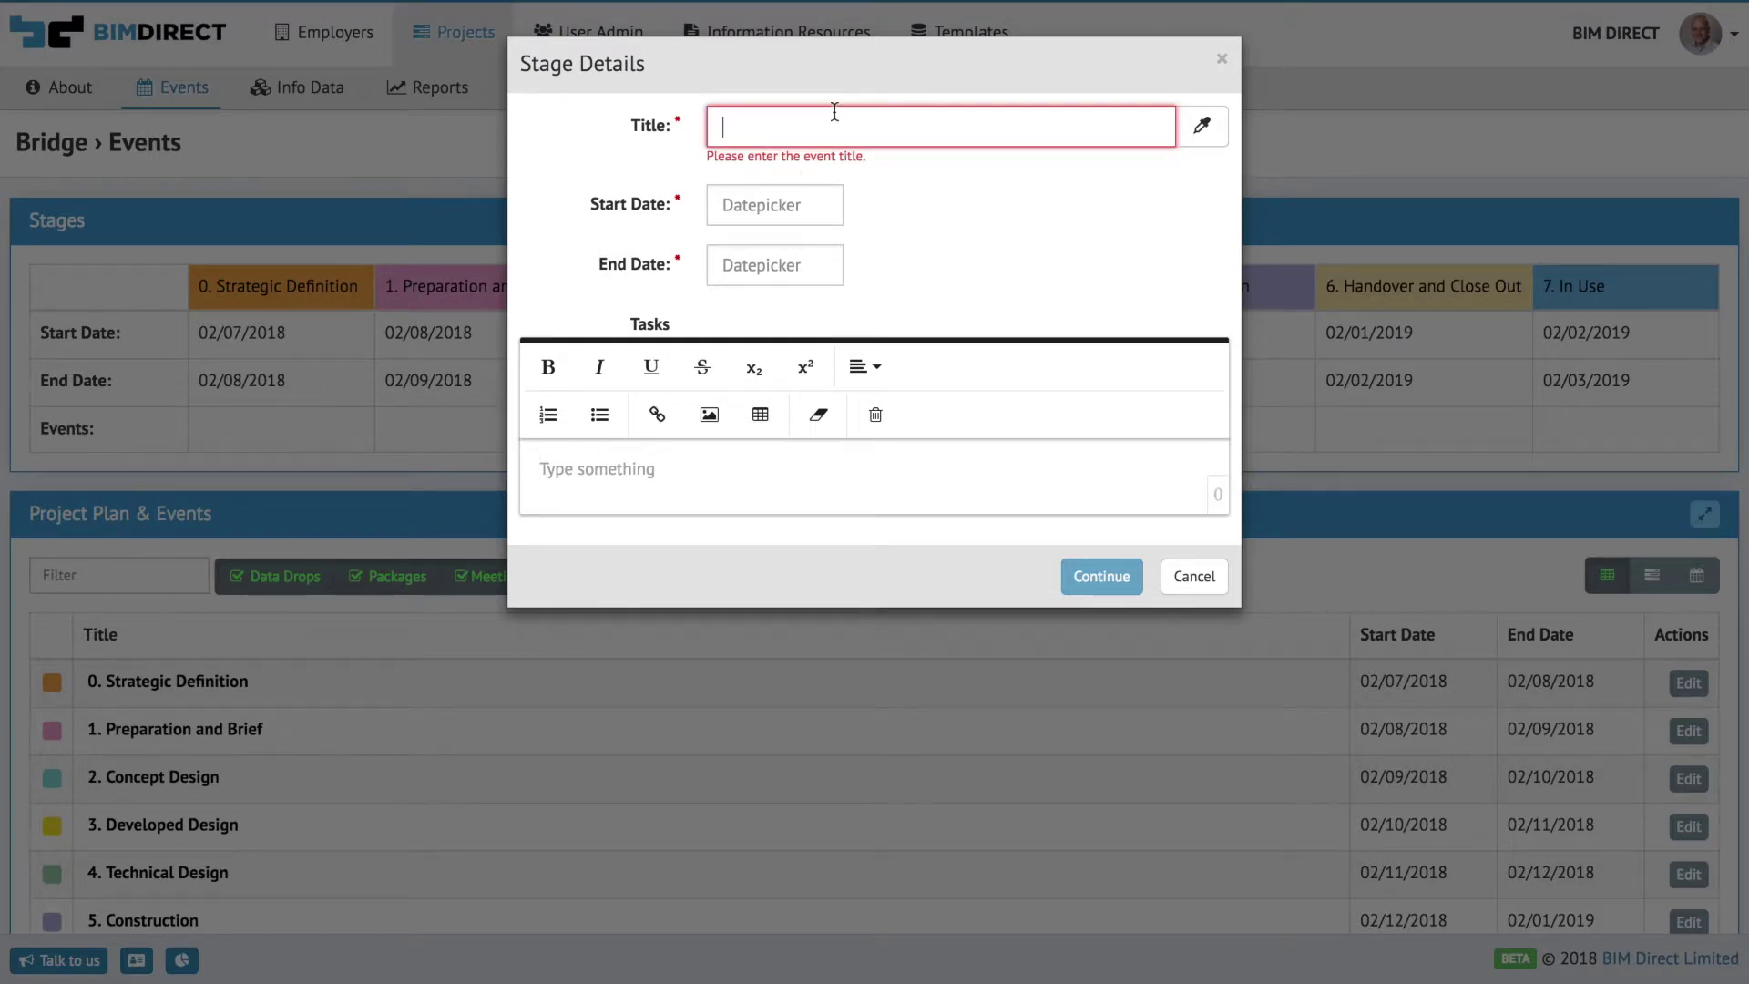
pyautogui.click(1224, 60)
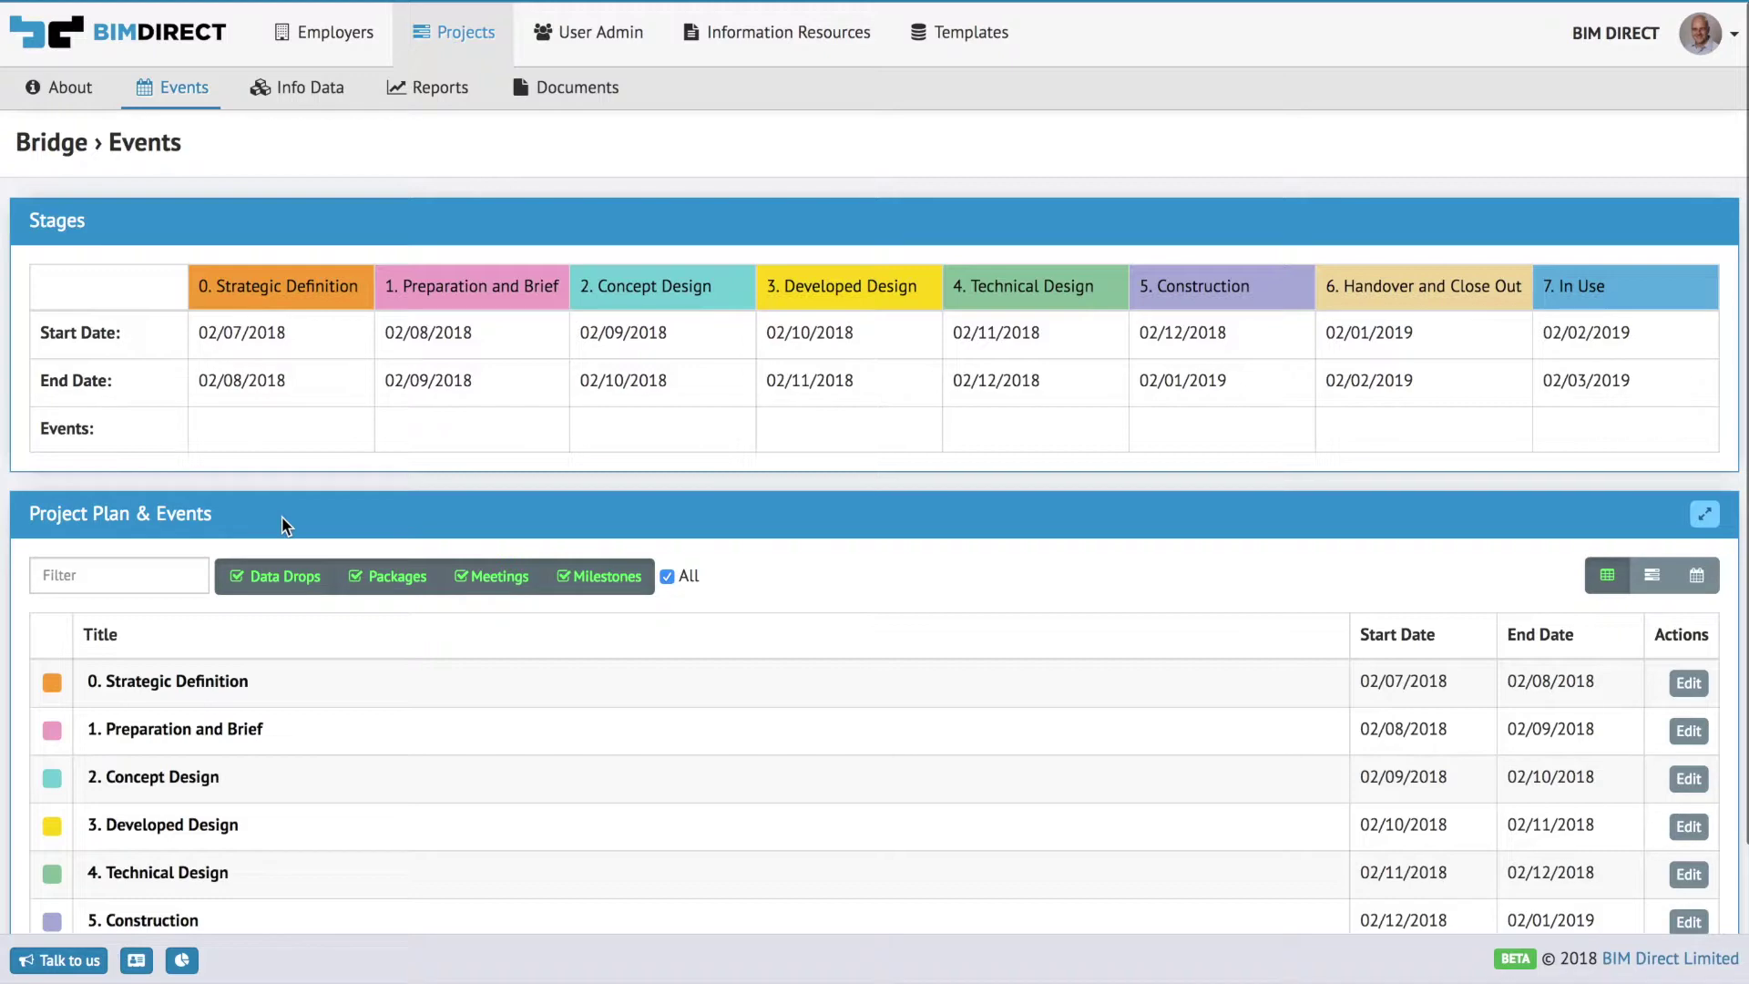
# Step: Start a new Meeting event titled "Meeting 1" under the 0. Strategic Definition stage
pyautogui.scroll(-3, 899, 515)
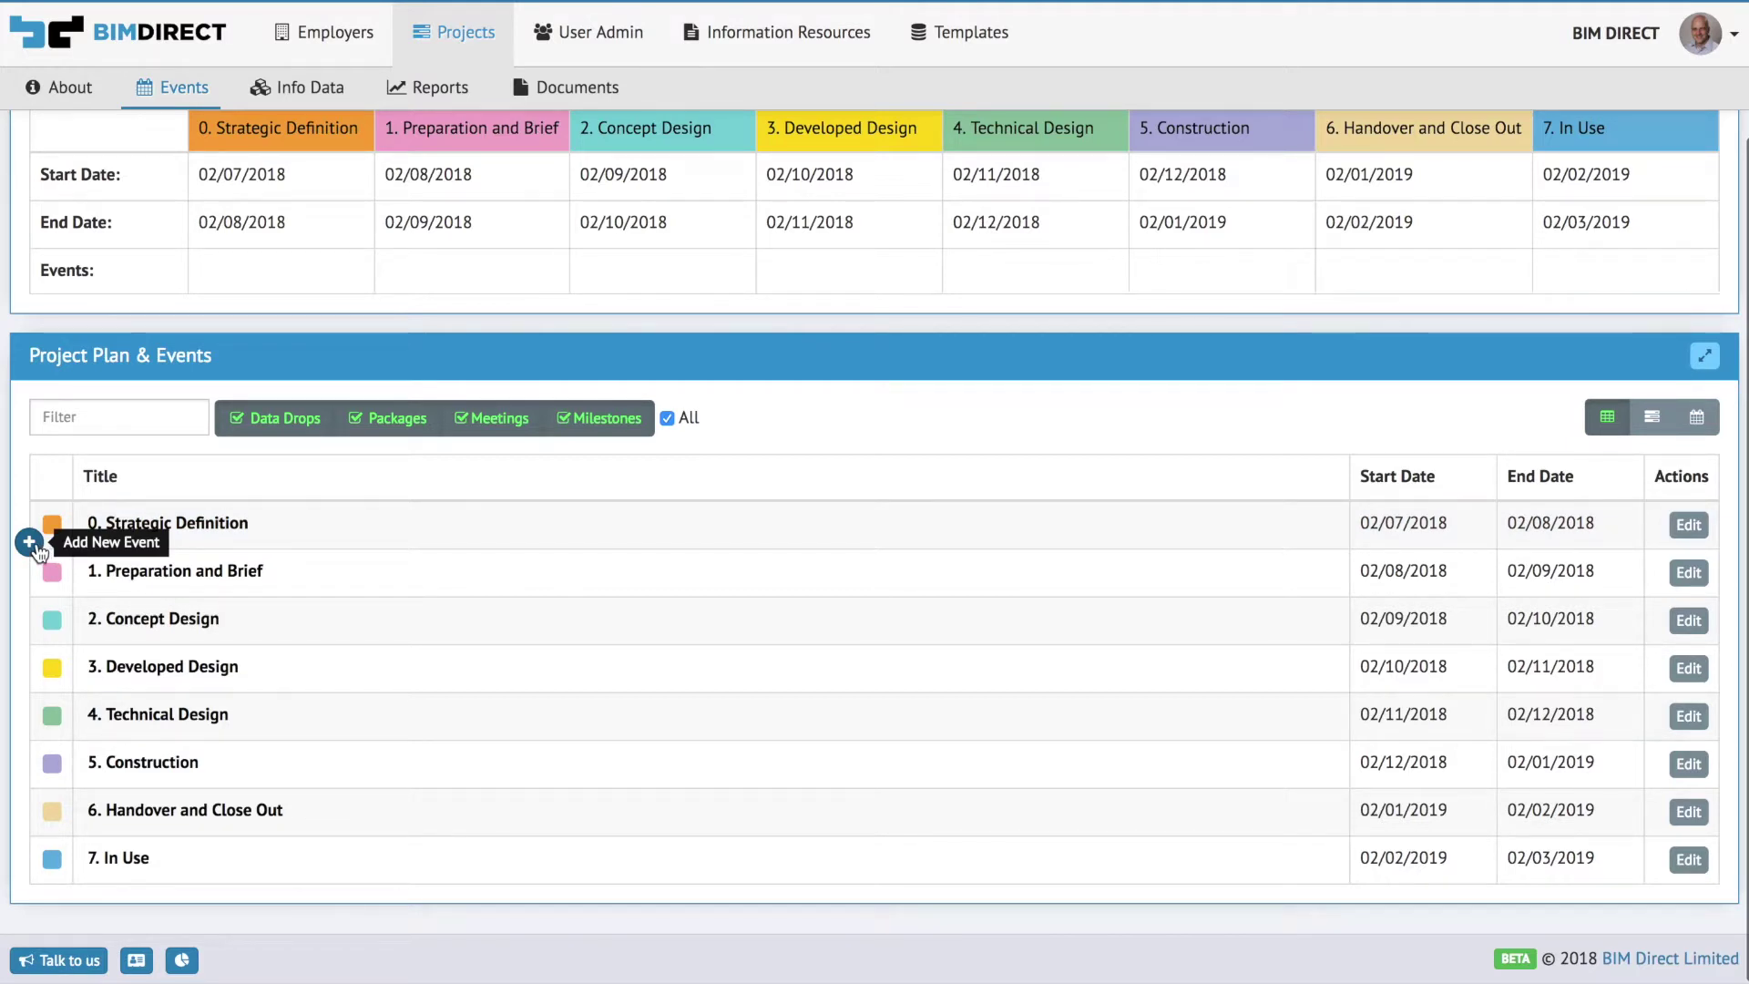
pyautogui.click(30, 543)
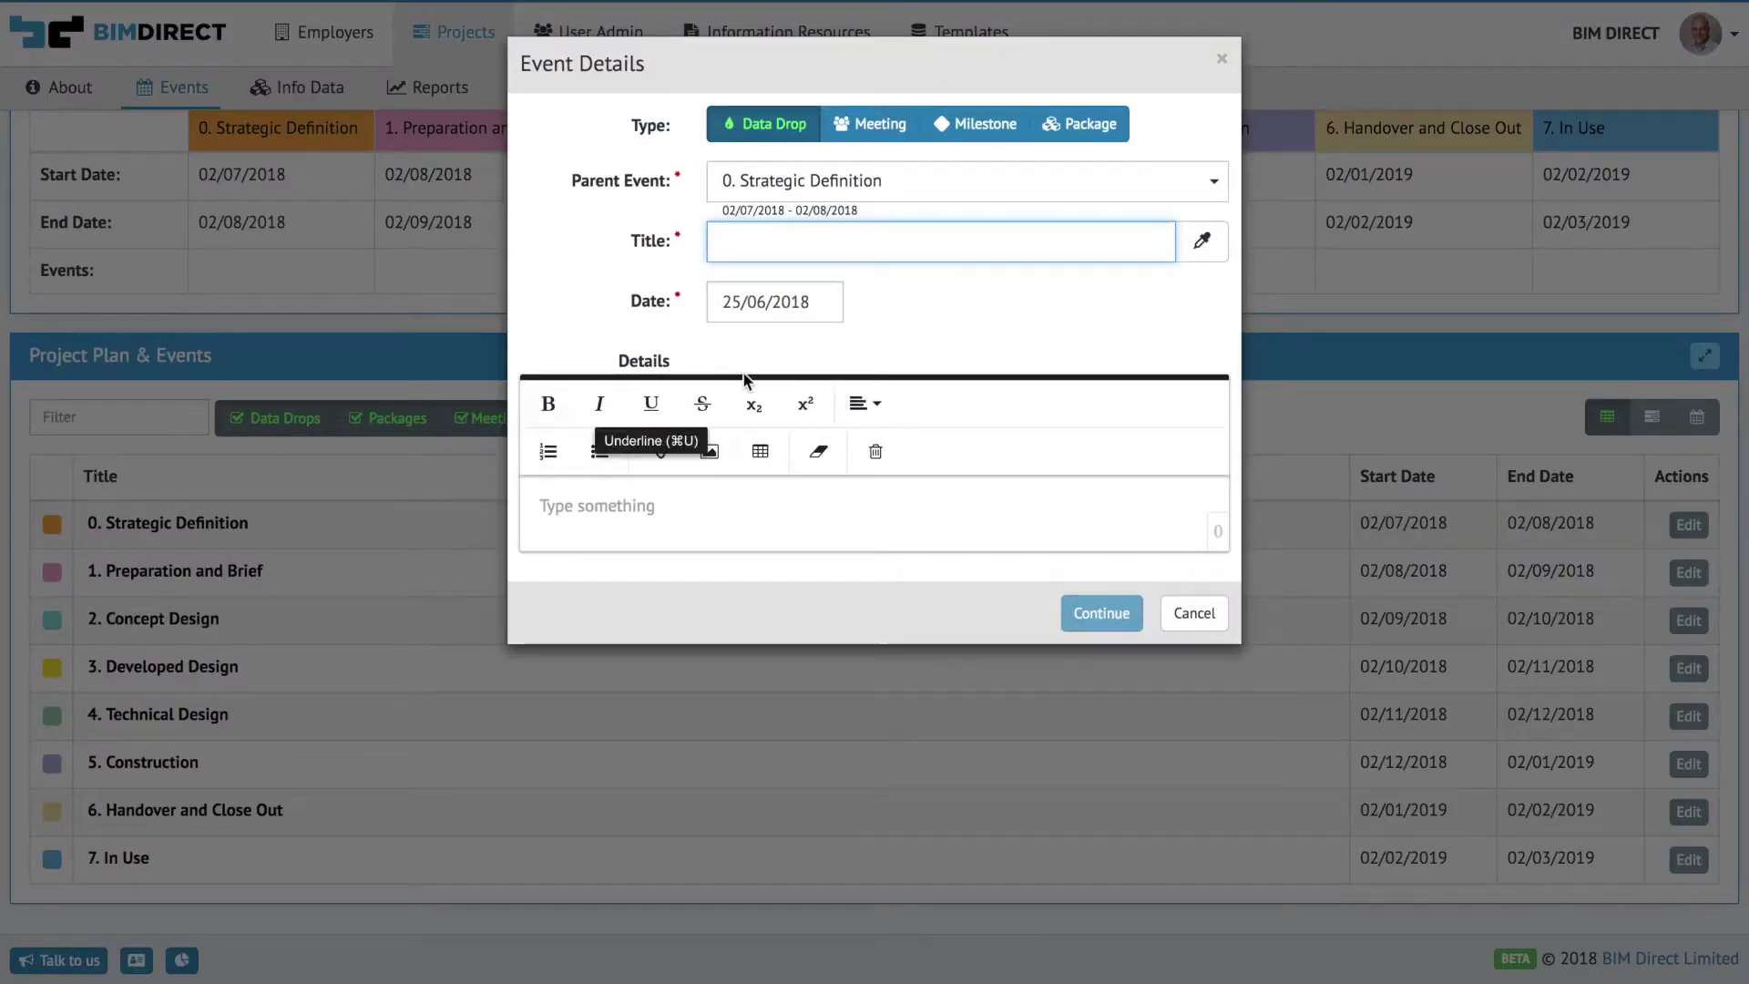
pyautogui.click(873, 124)
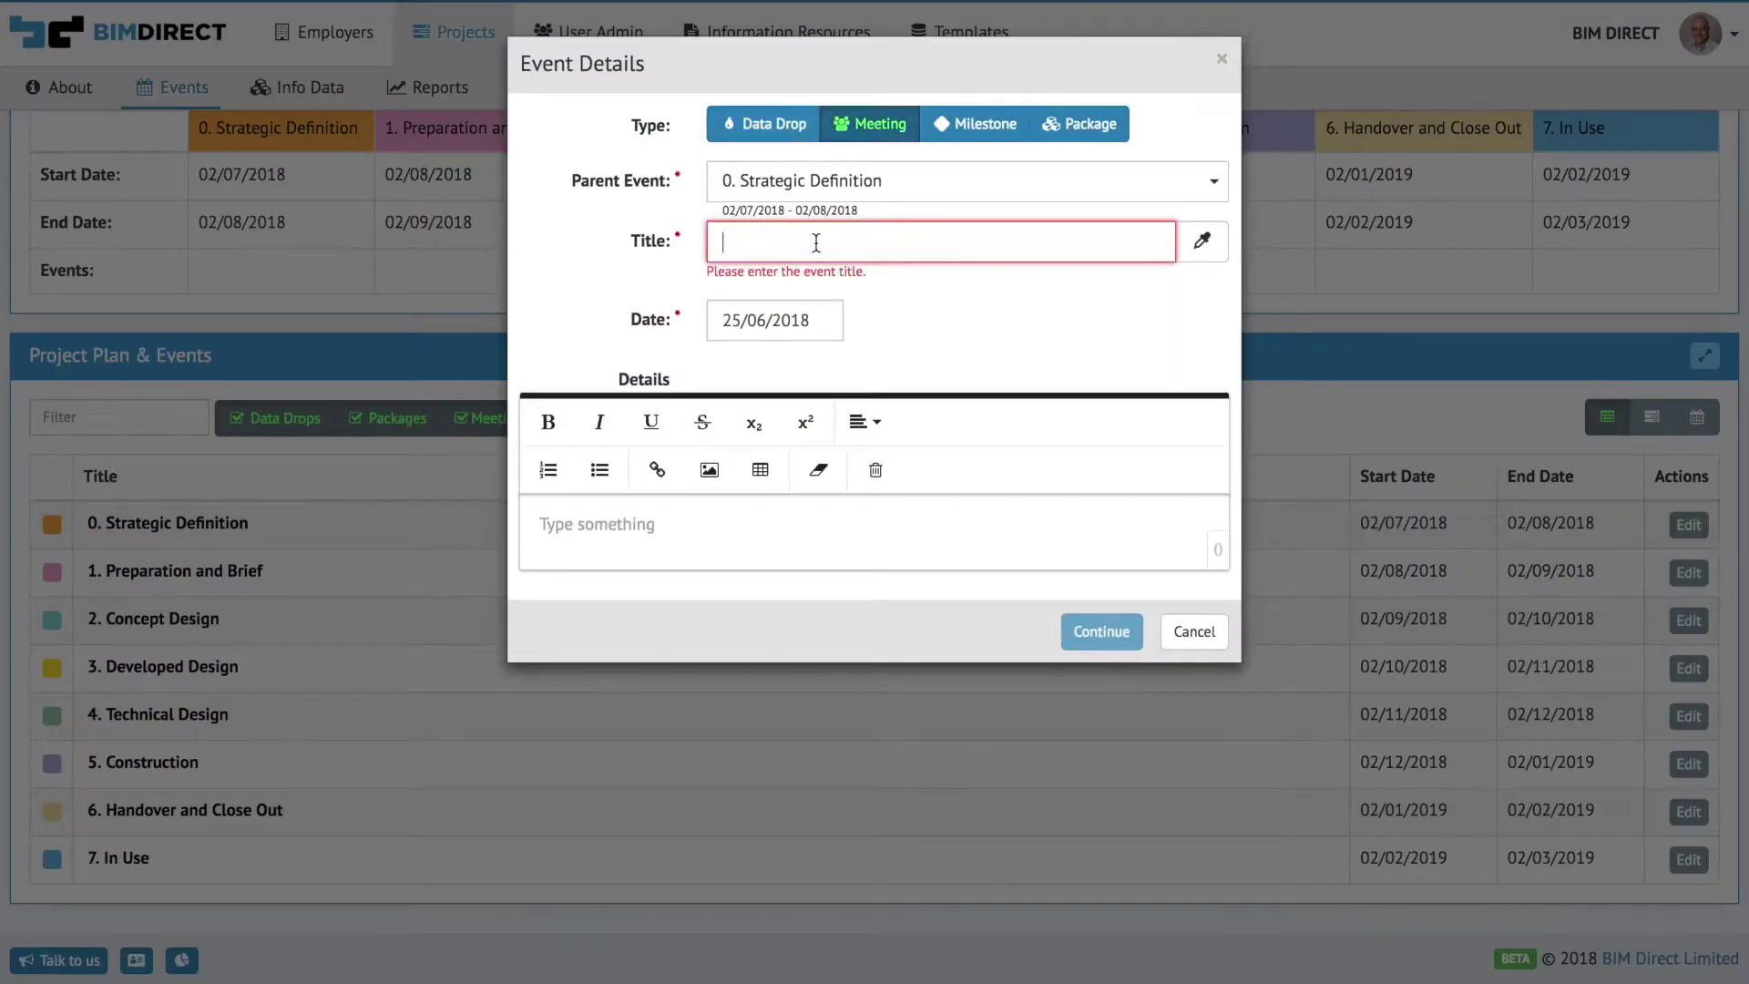
pyautogui.write('Meeting 1')
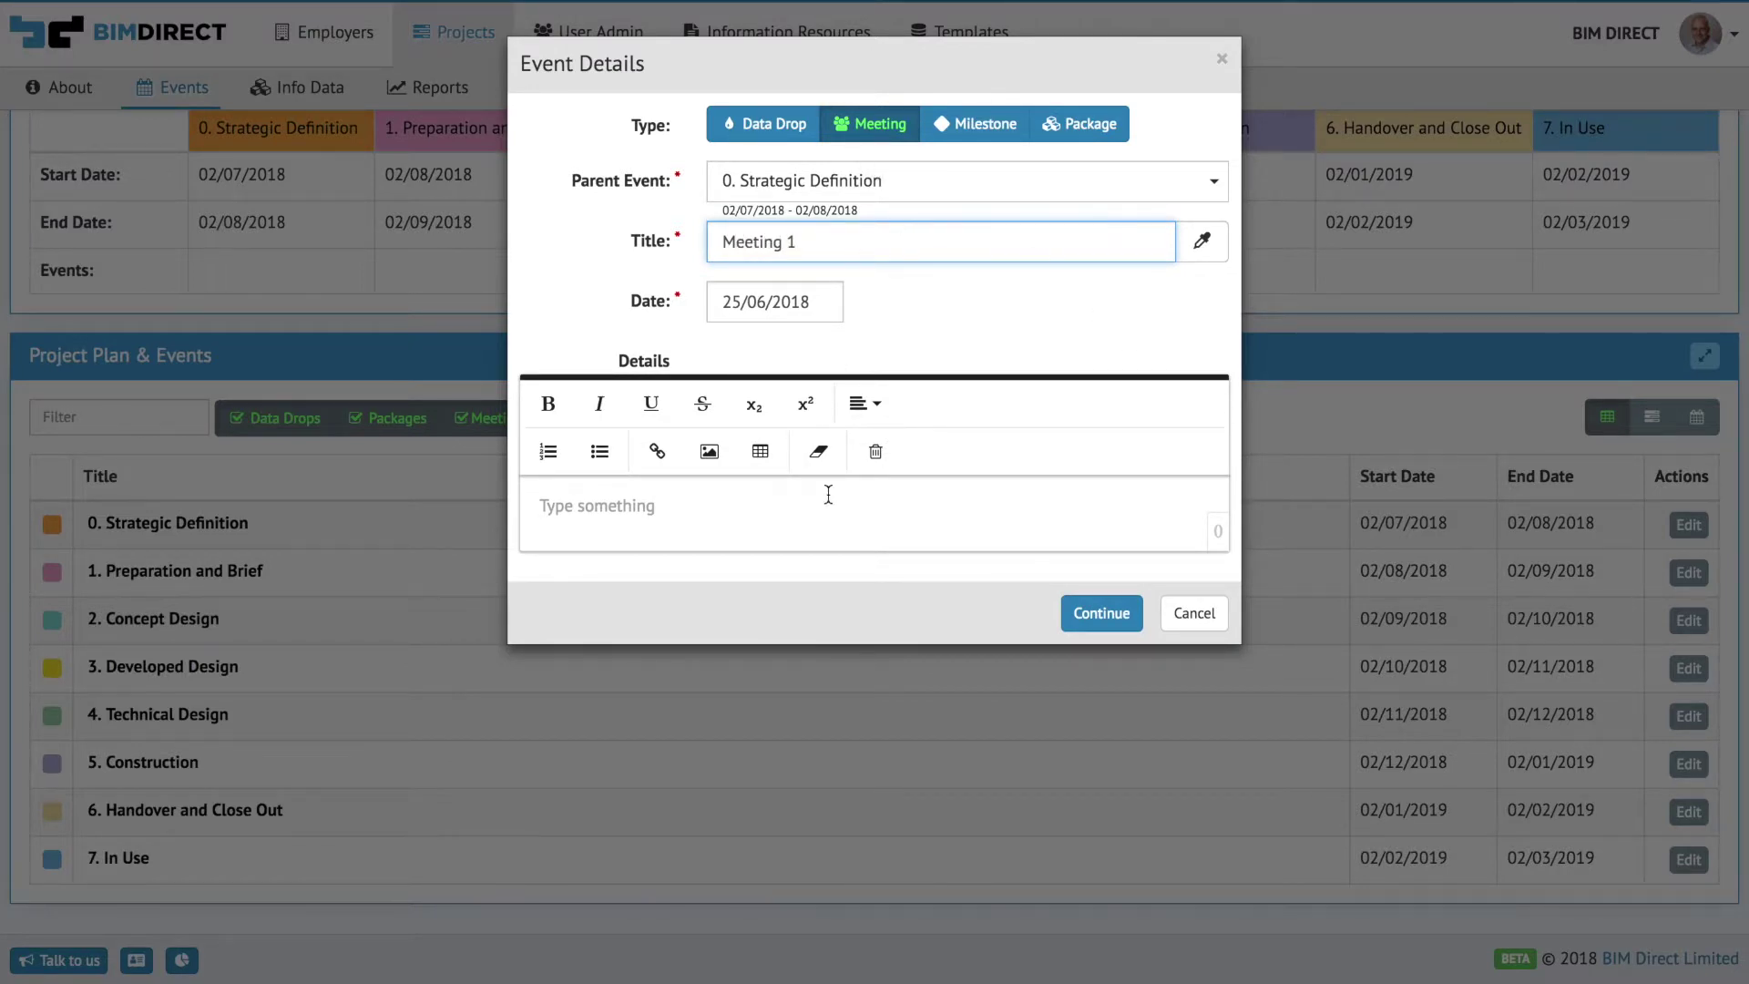
# Step: Set the meeting's date to 03/07/2018, enter "kljasdfasd" as its details and save the event
pyautogui.click(807, 303)
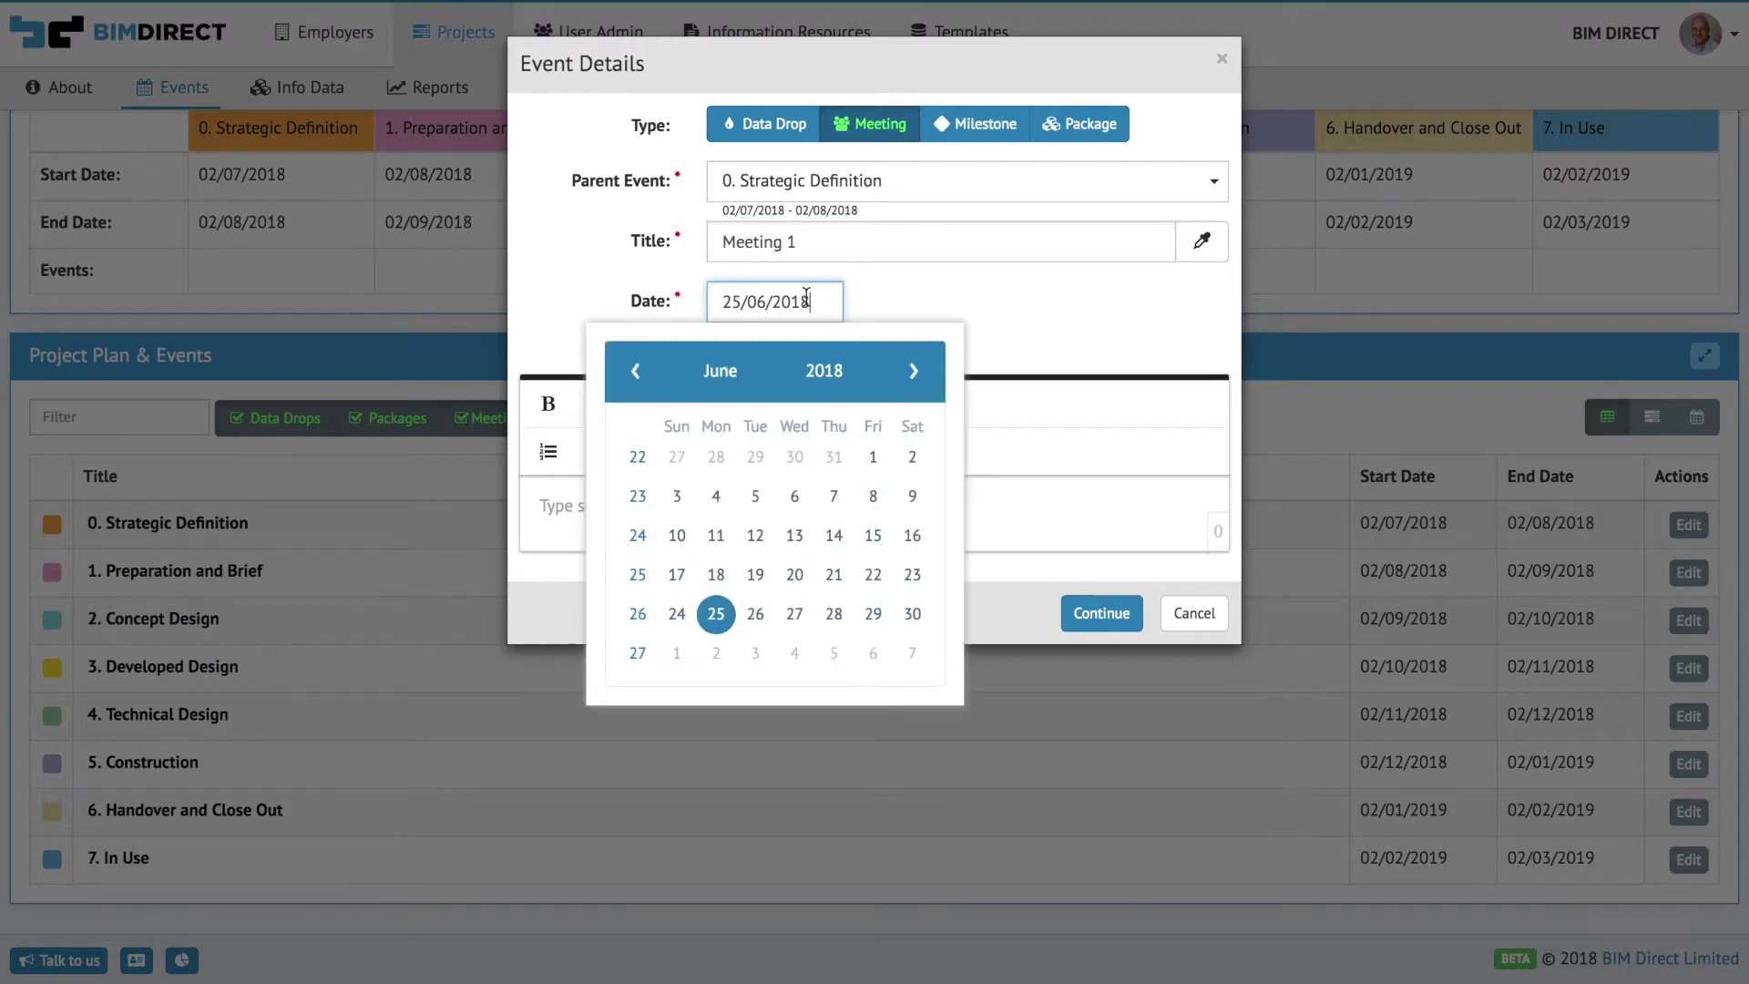
pyautogui.click(911, 373)
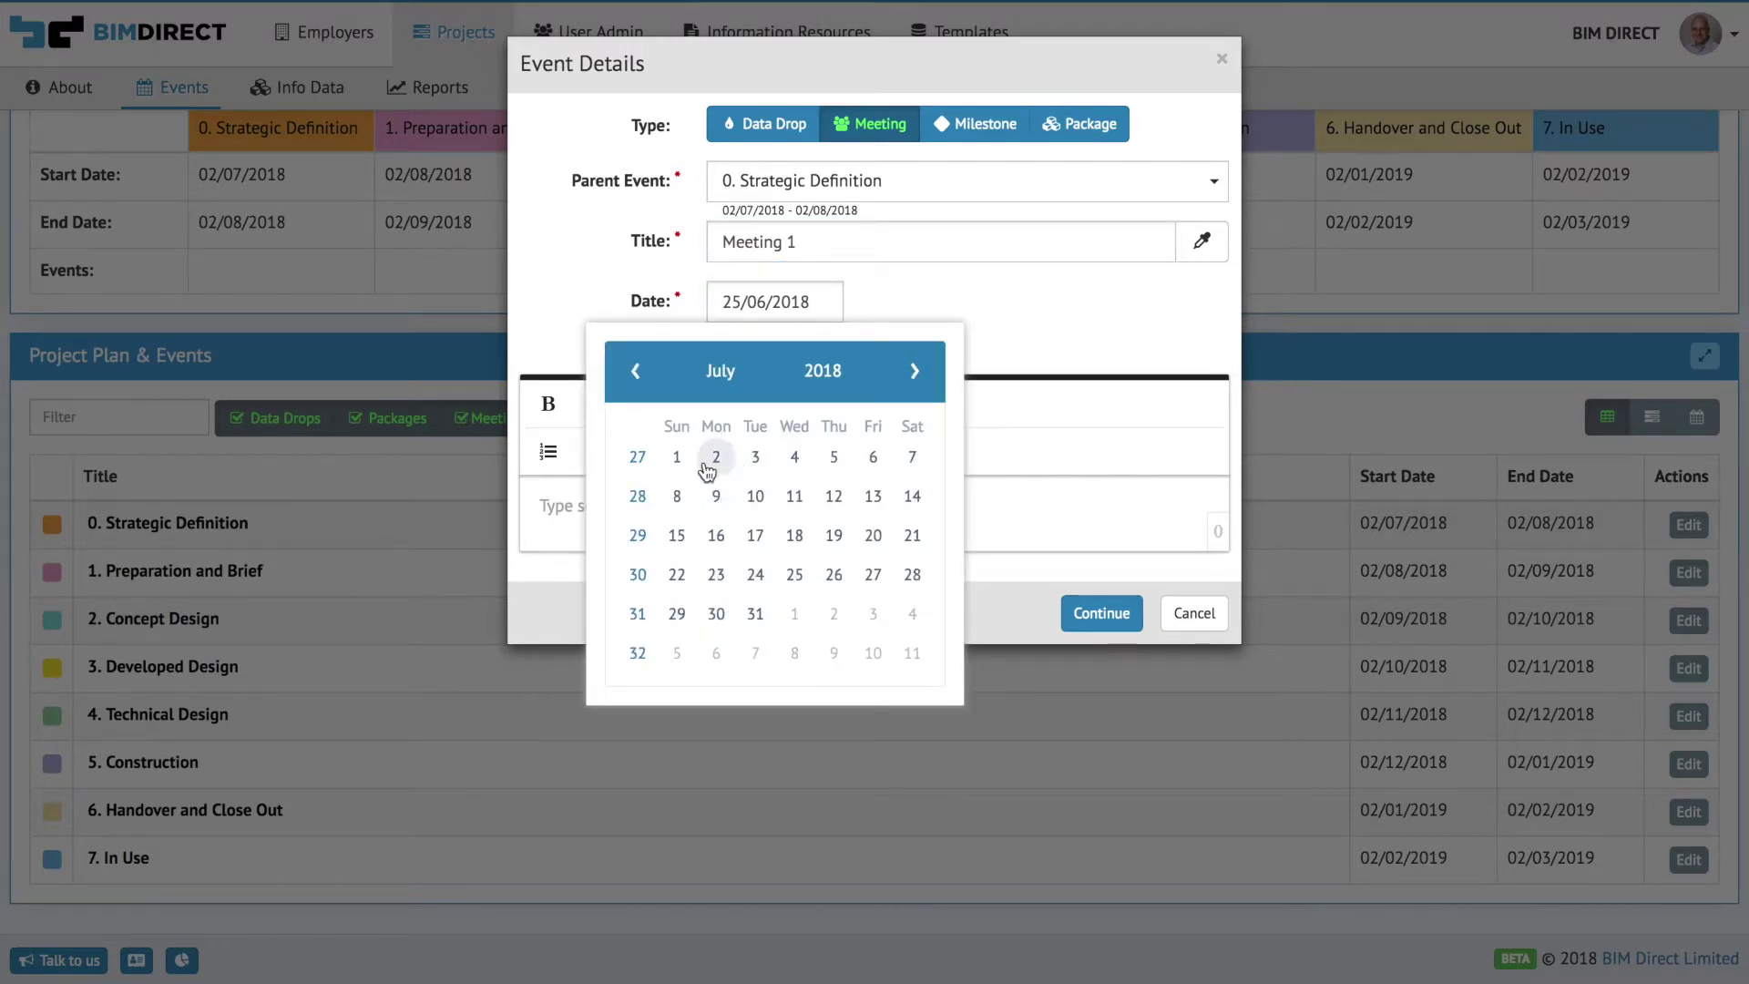
pyautogui.click(709, 464)
pyautogui.click(774, 307)
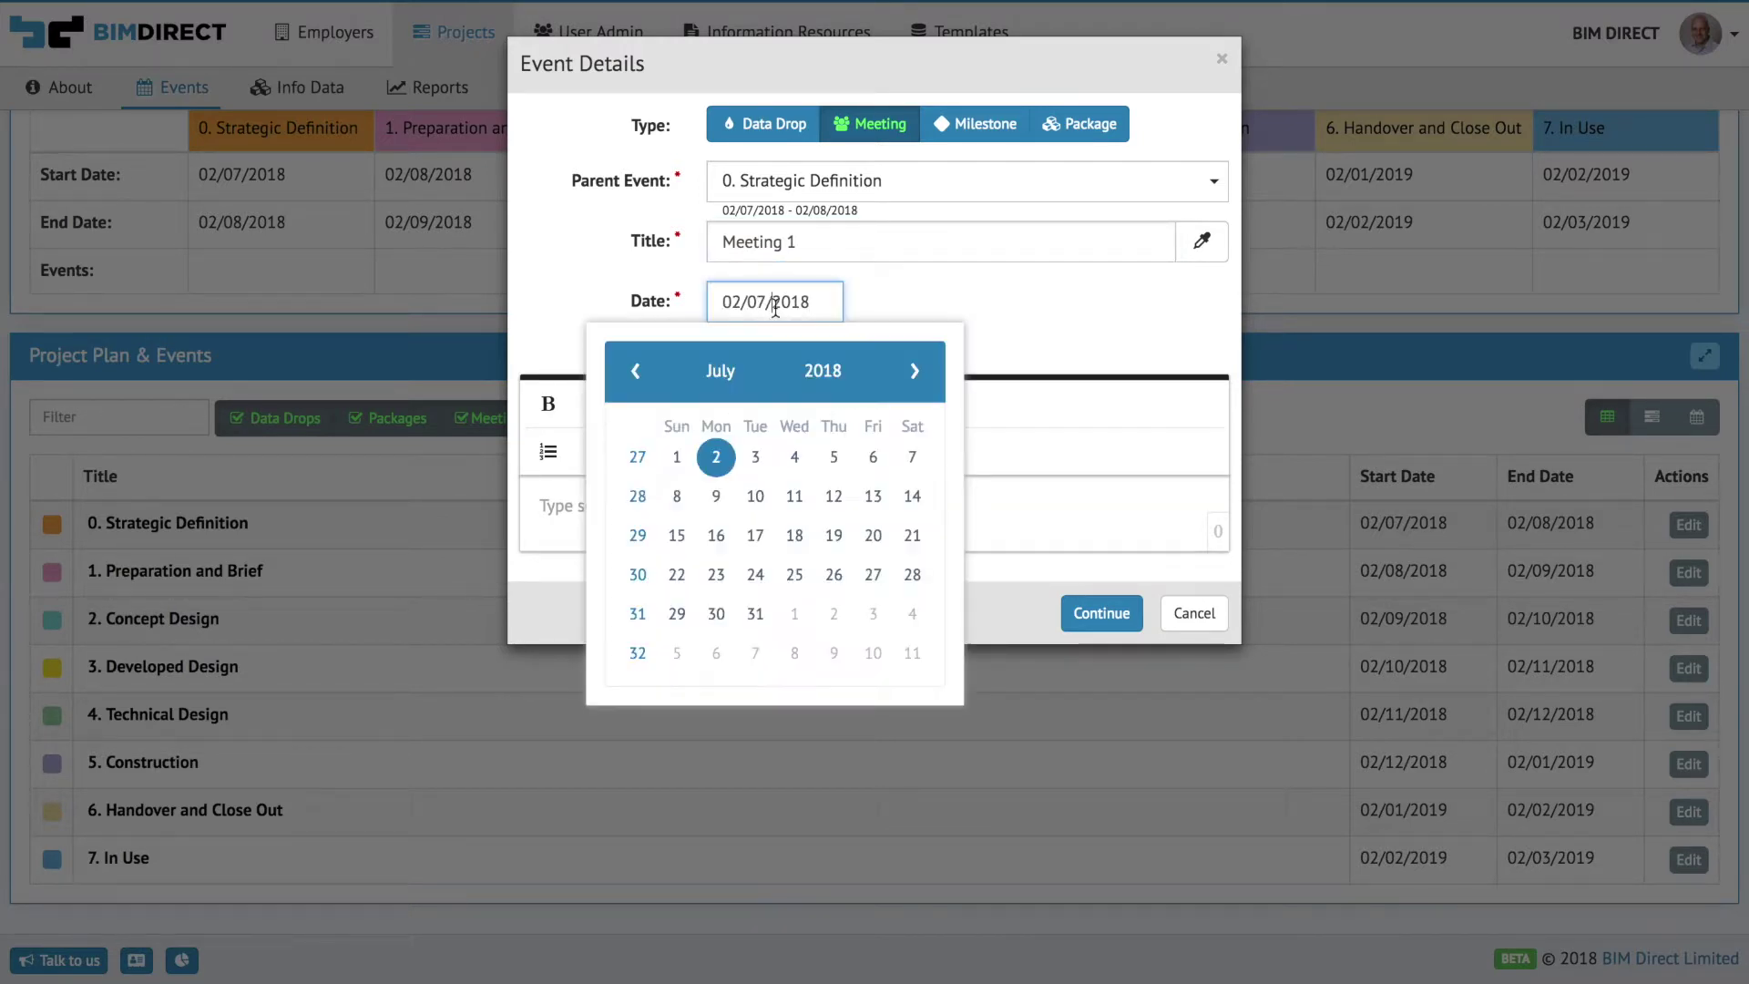
pyautogui.click(755, 457)
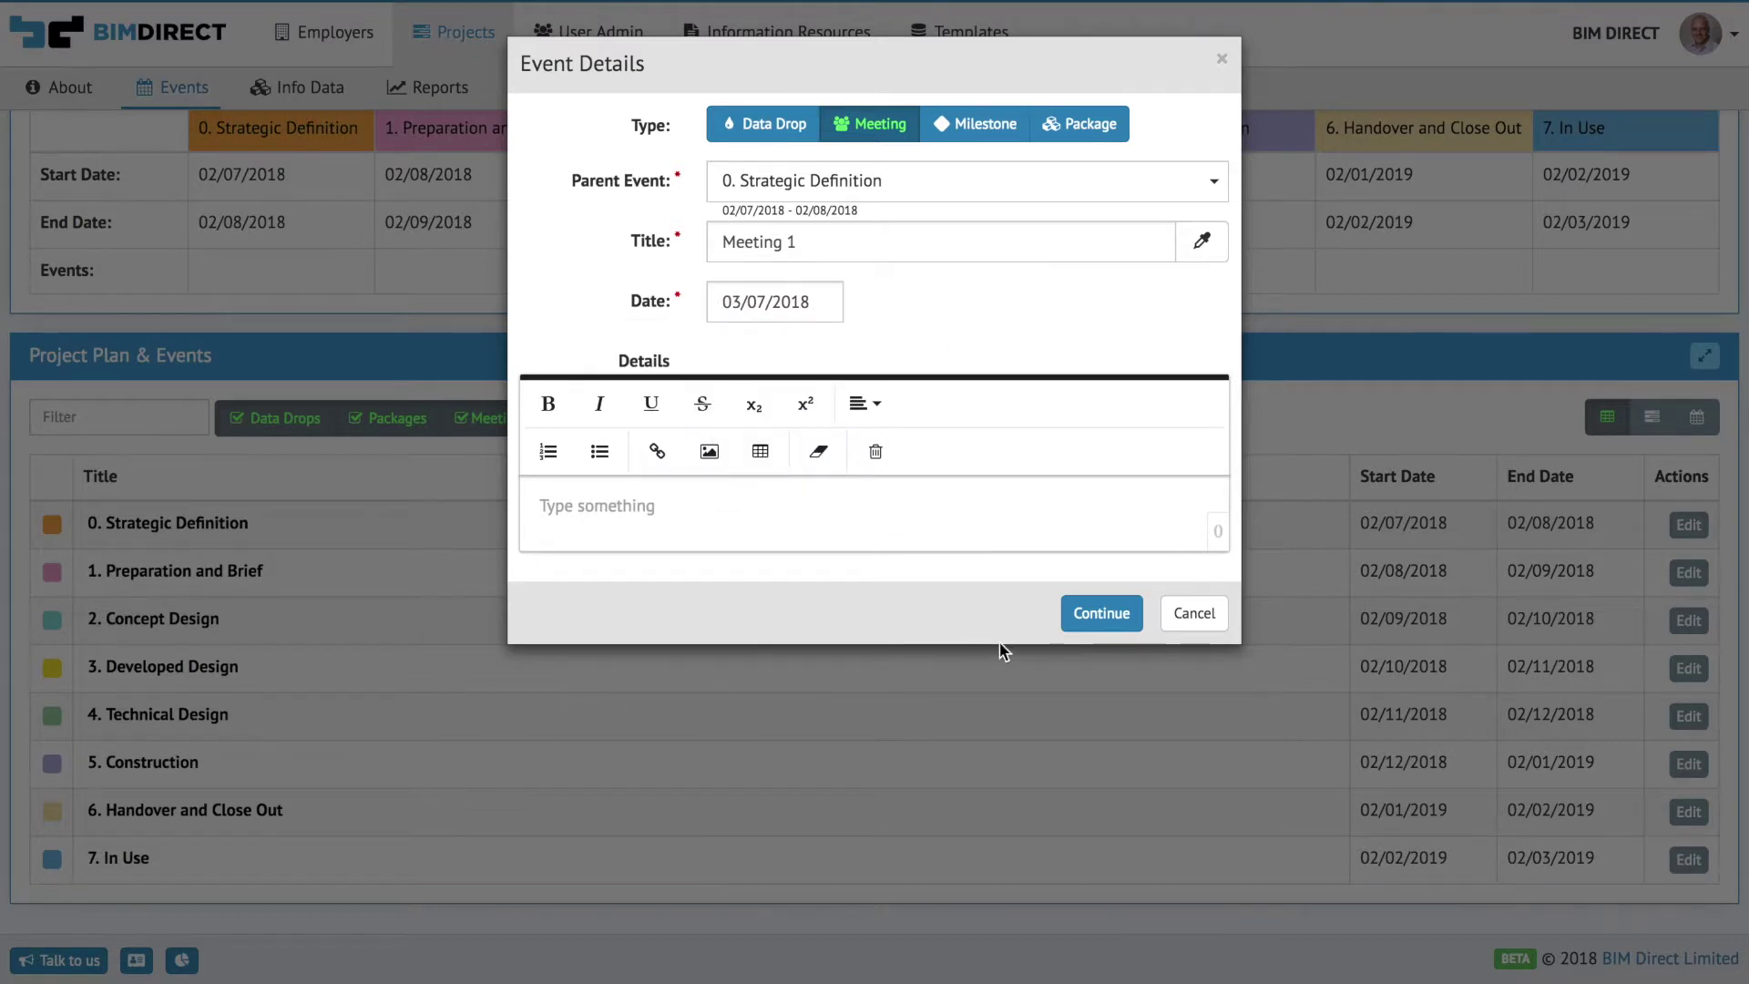
pyautogui.click(990, 523)
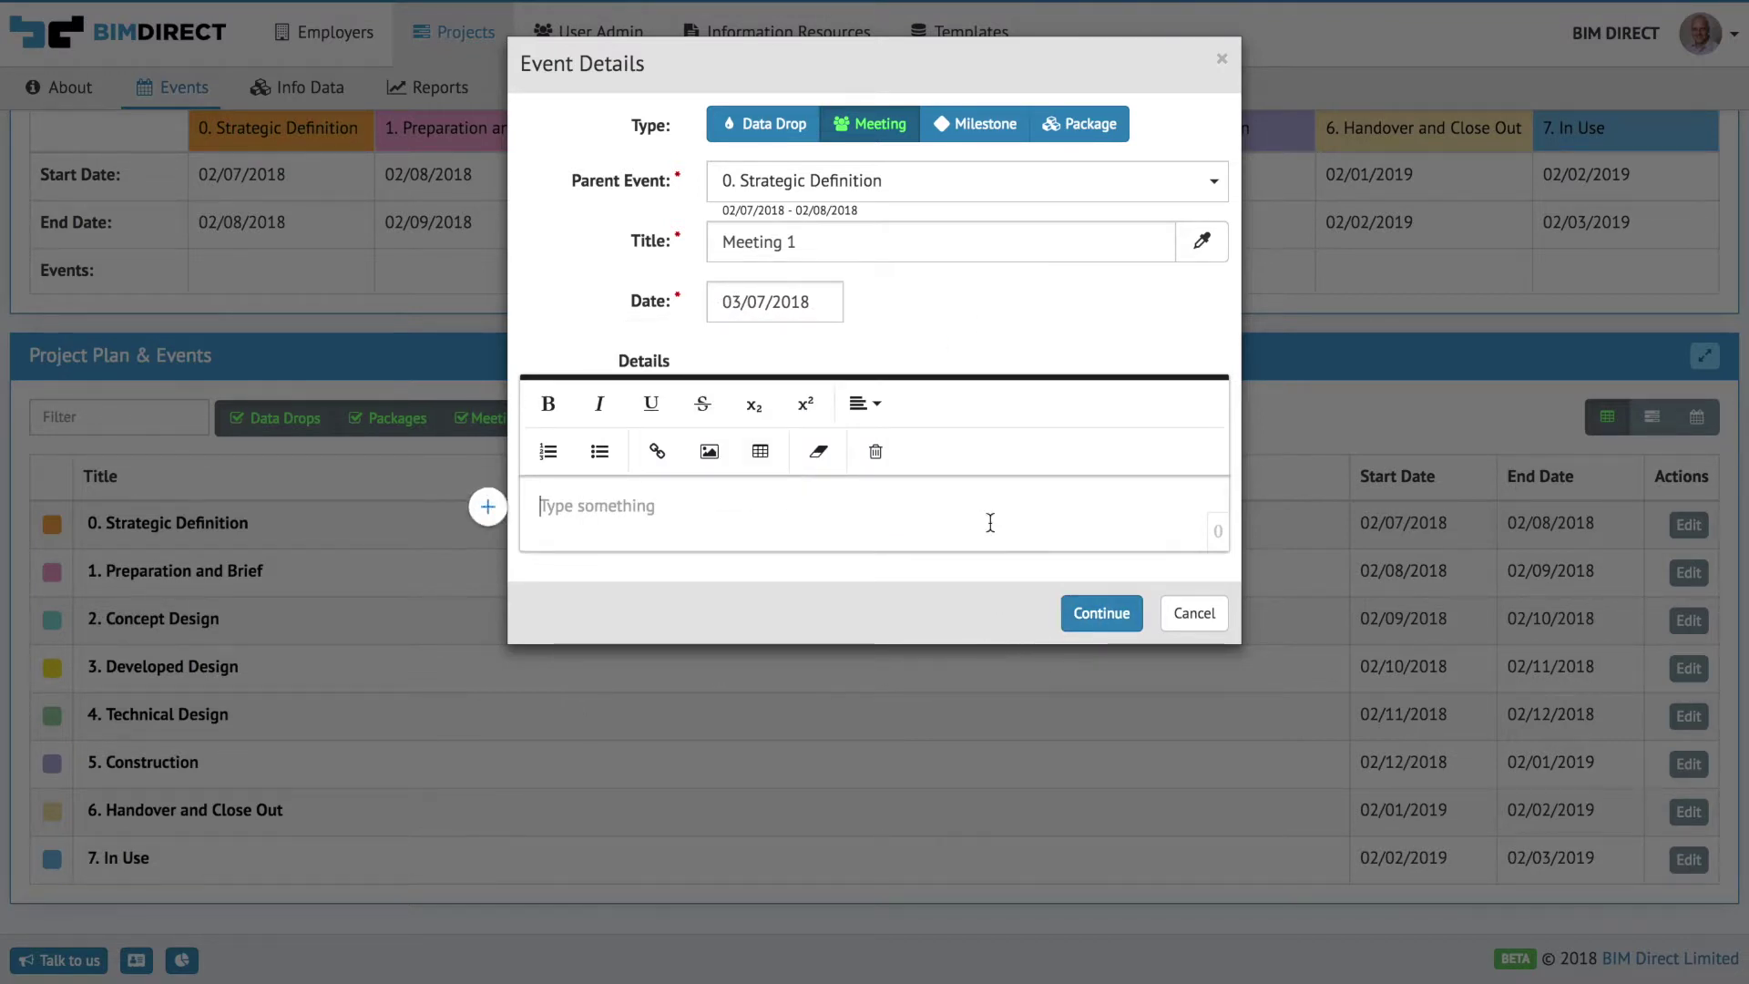
pyautogui.write('kljasdfasd')
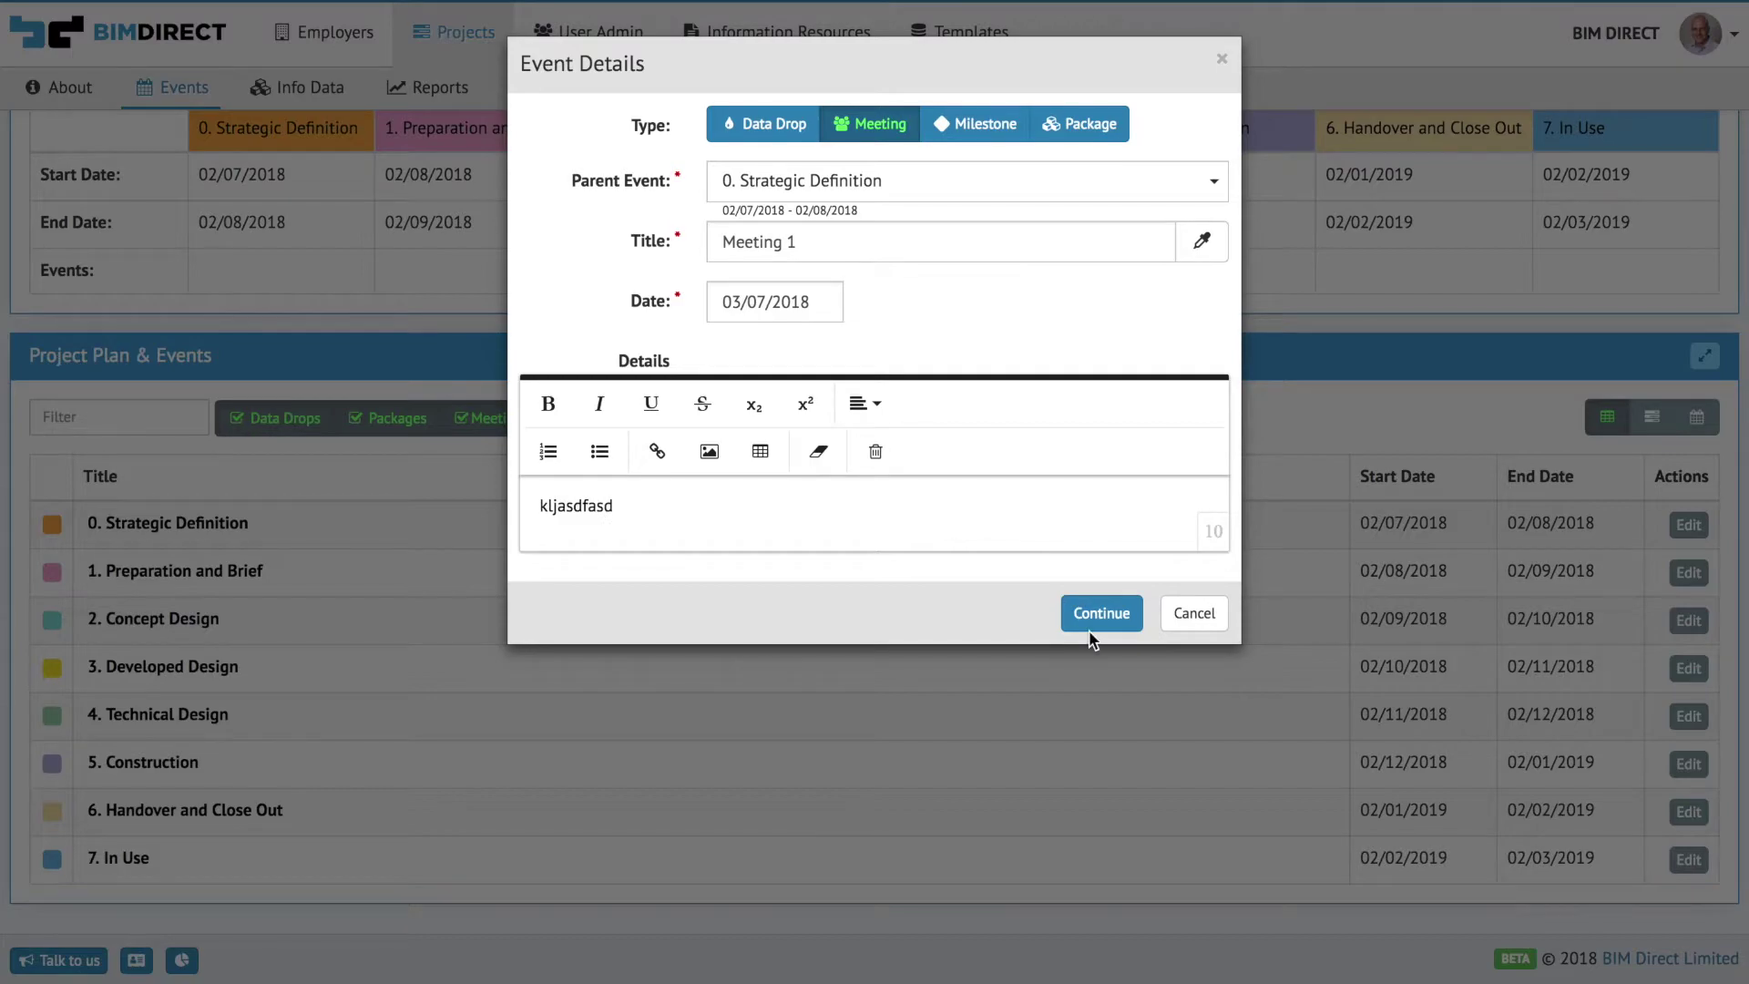
pyautogui.click(1087, 616)
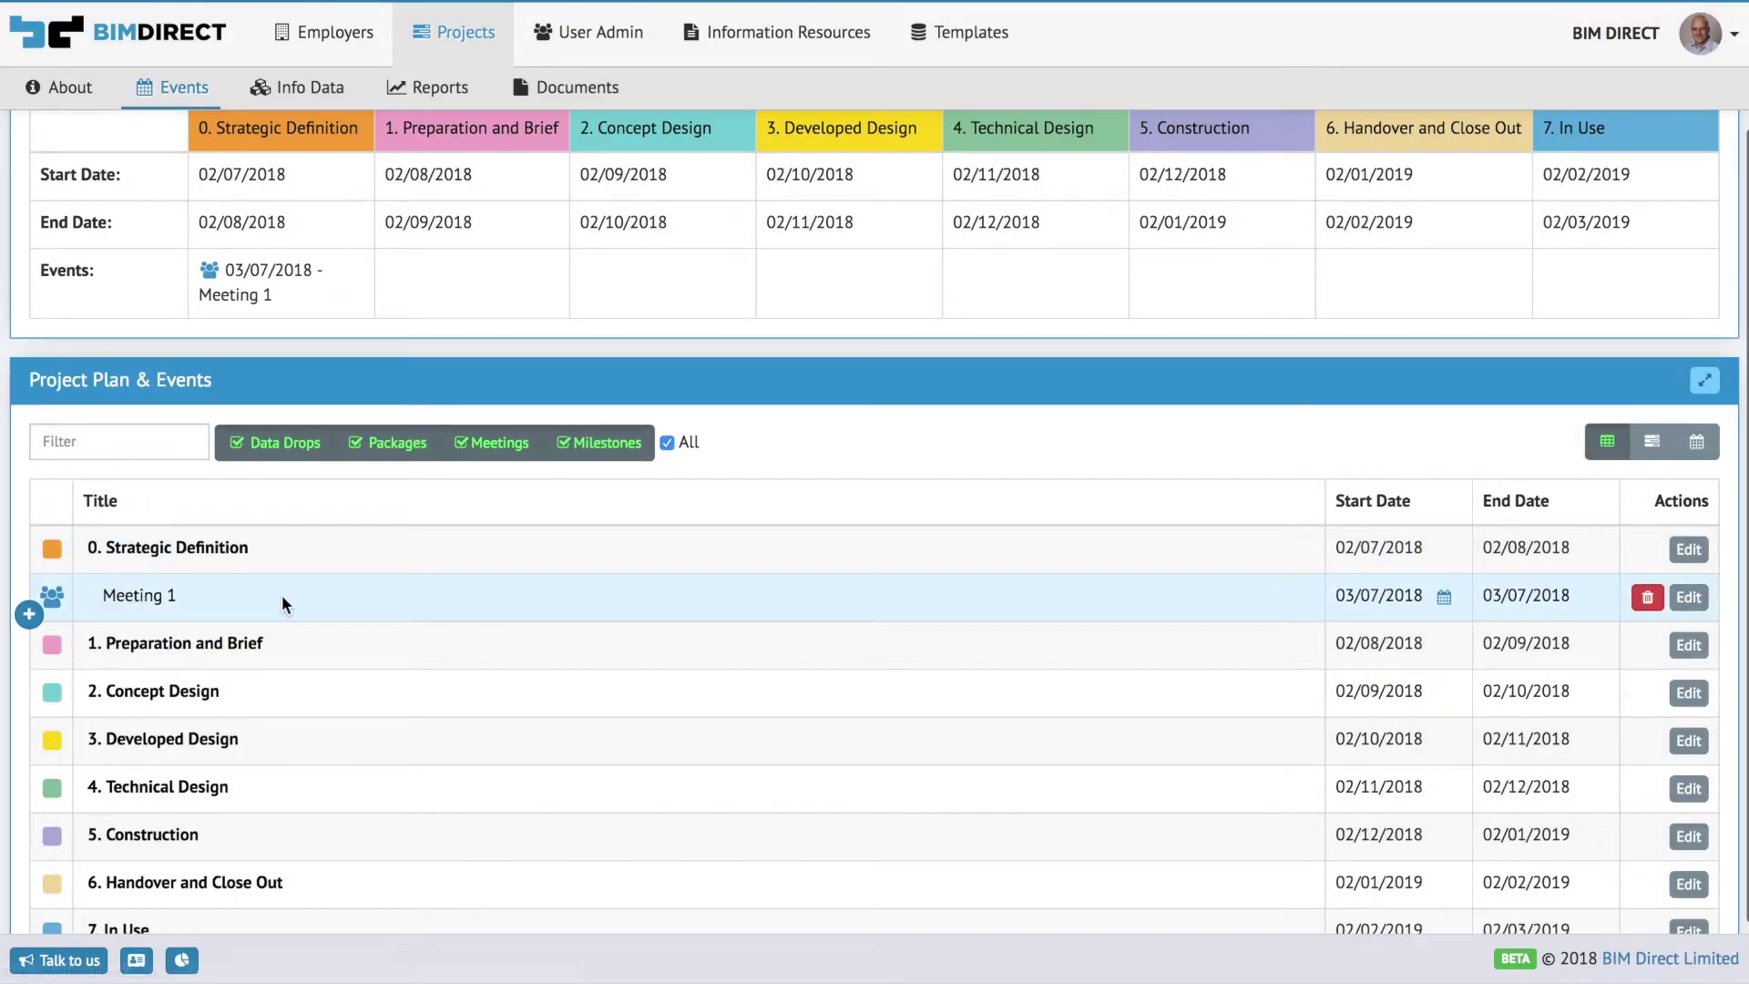
# Step: Display the Bridge project plan as a Gantt chart with a monthly timescale
pyautogui.scroll(-1, 370, 751)
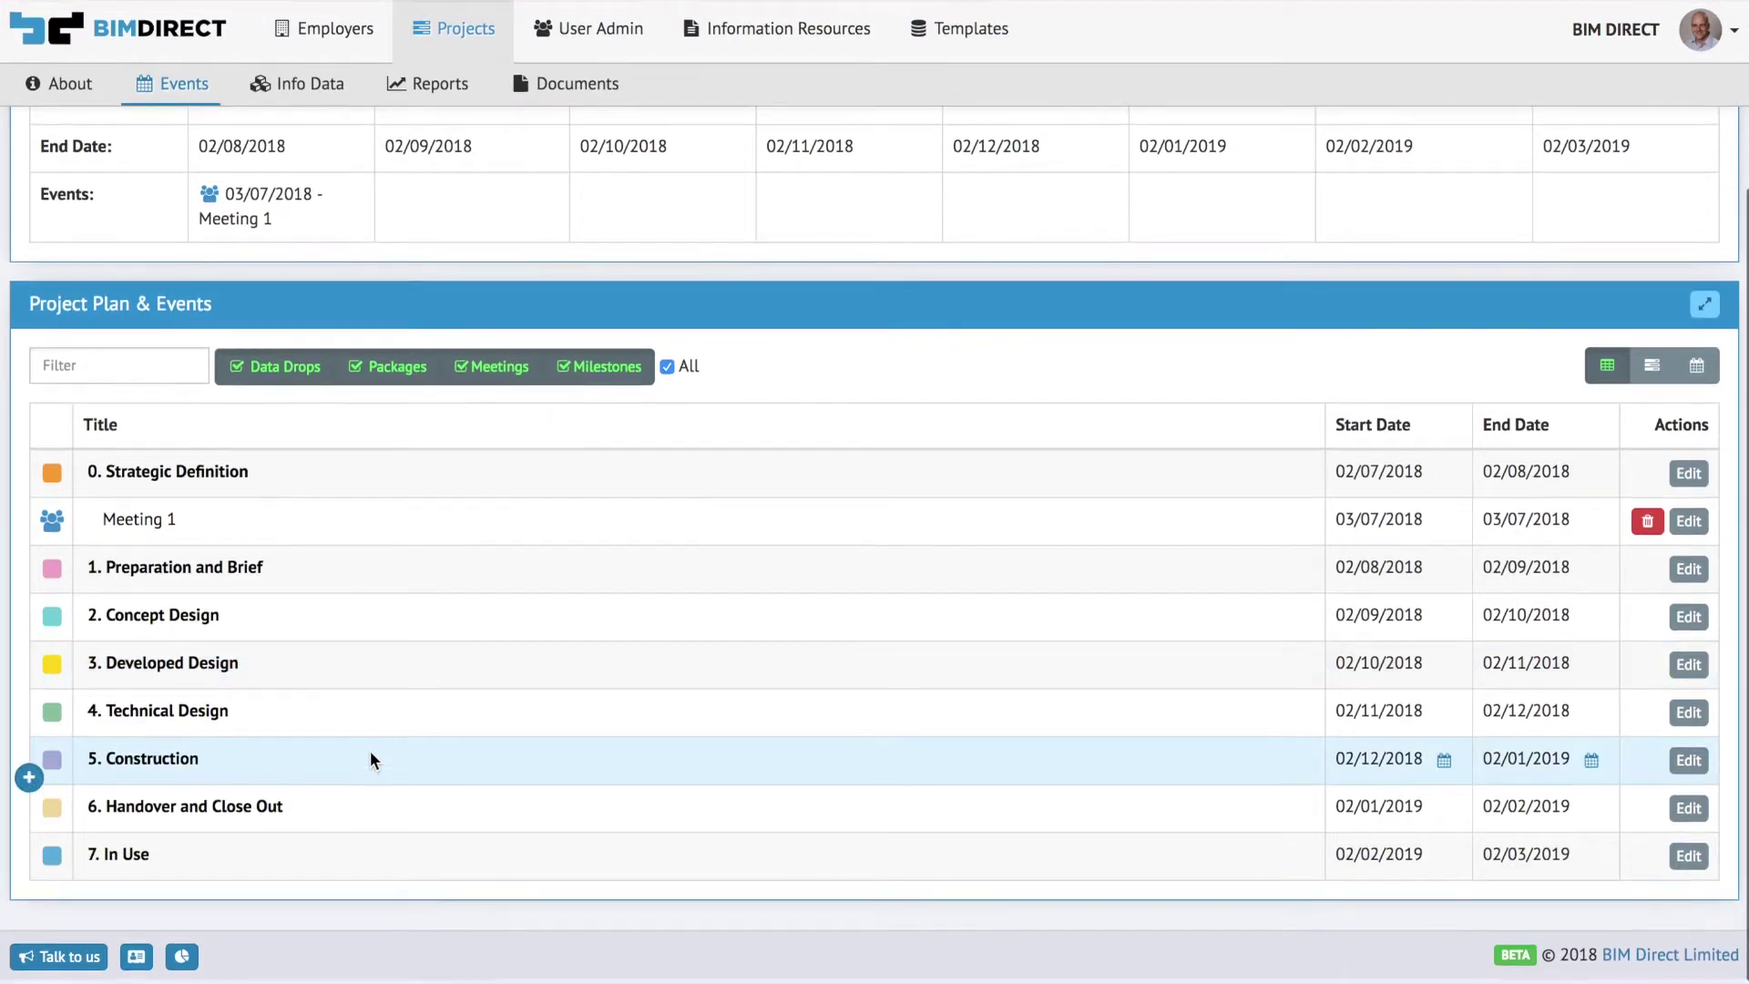
pyautogui.click(1654, 379)
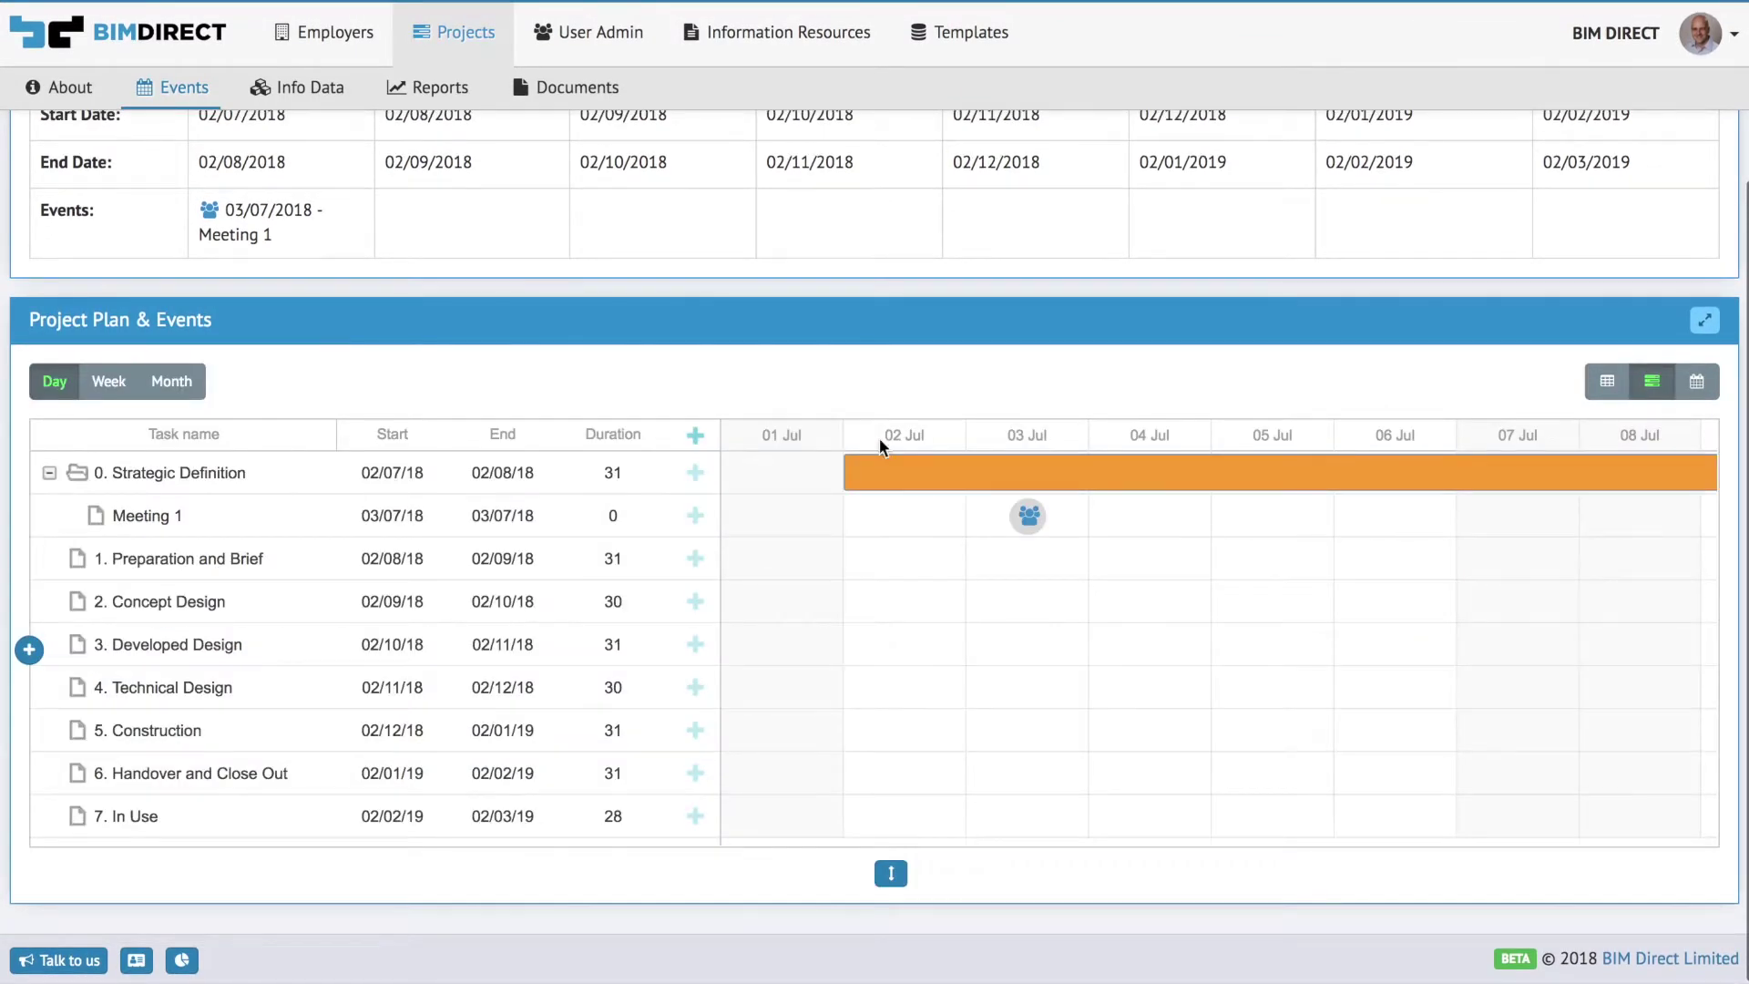
pyautogui.click(174, 382)
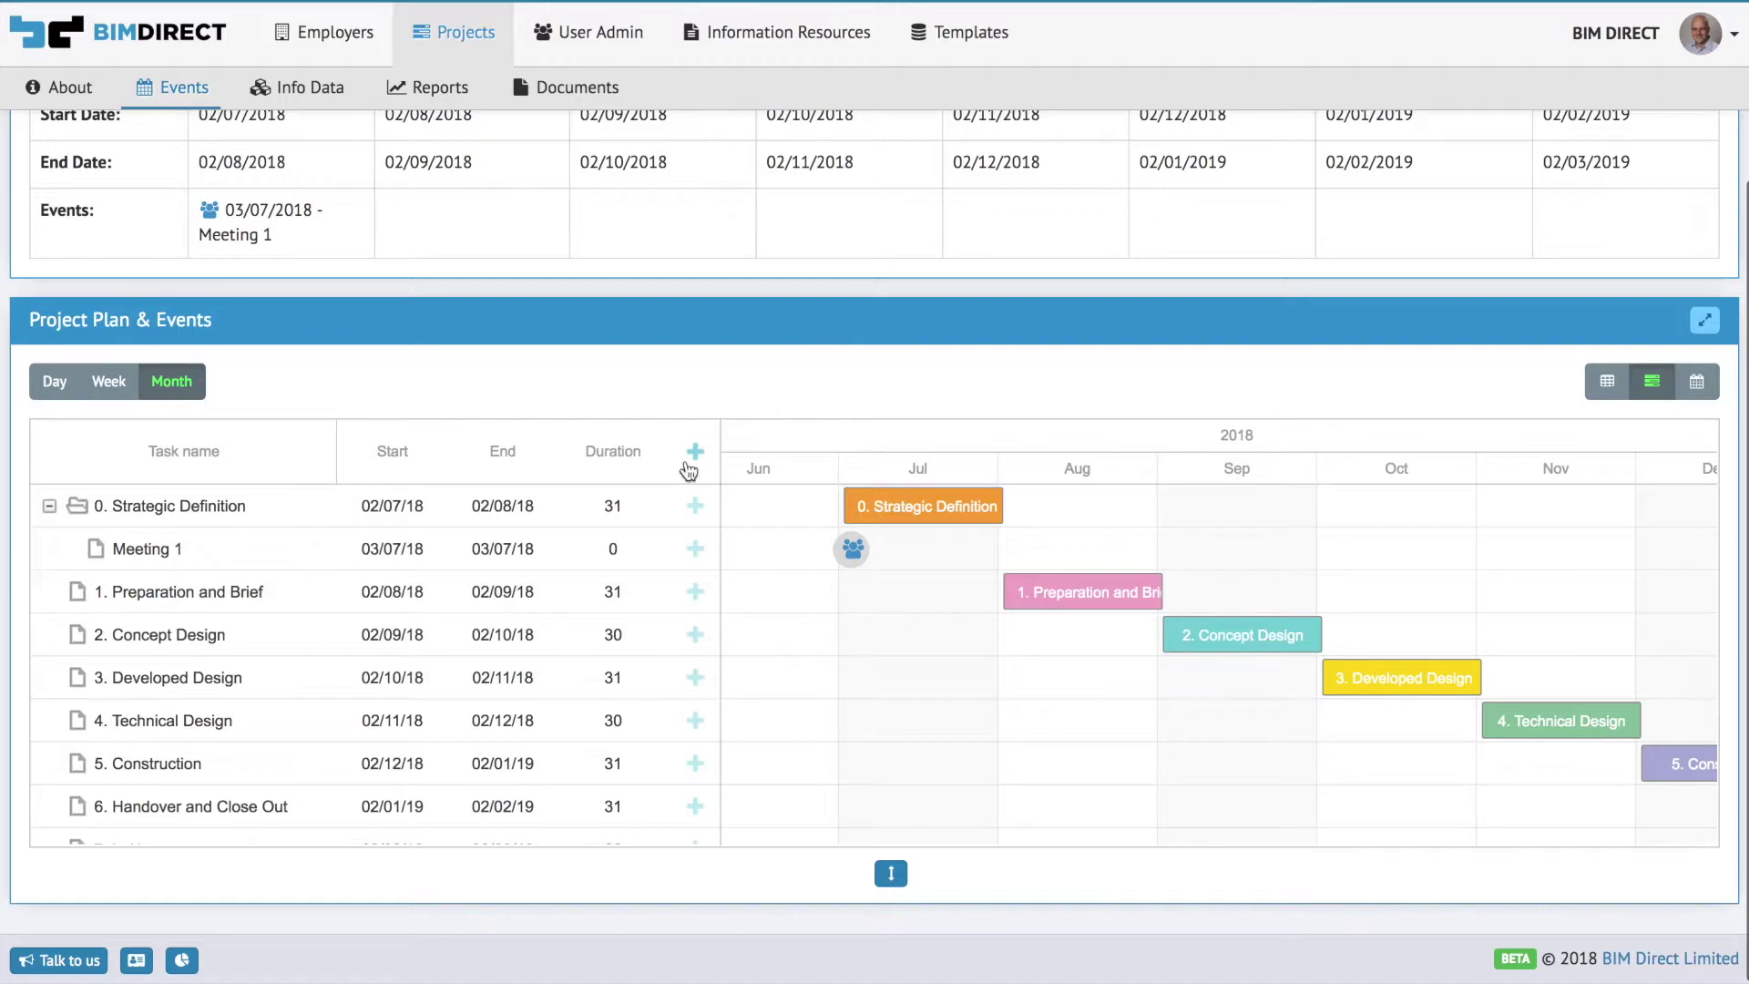
# Step: Start a new Meeting event under Meeting 1, keeping the default title, and set its date to 04/07/2018
pyautogui.click(695, 548)
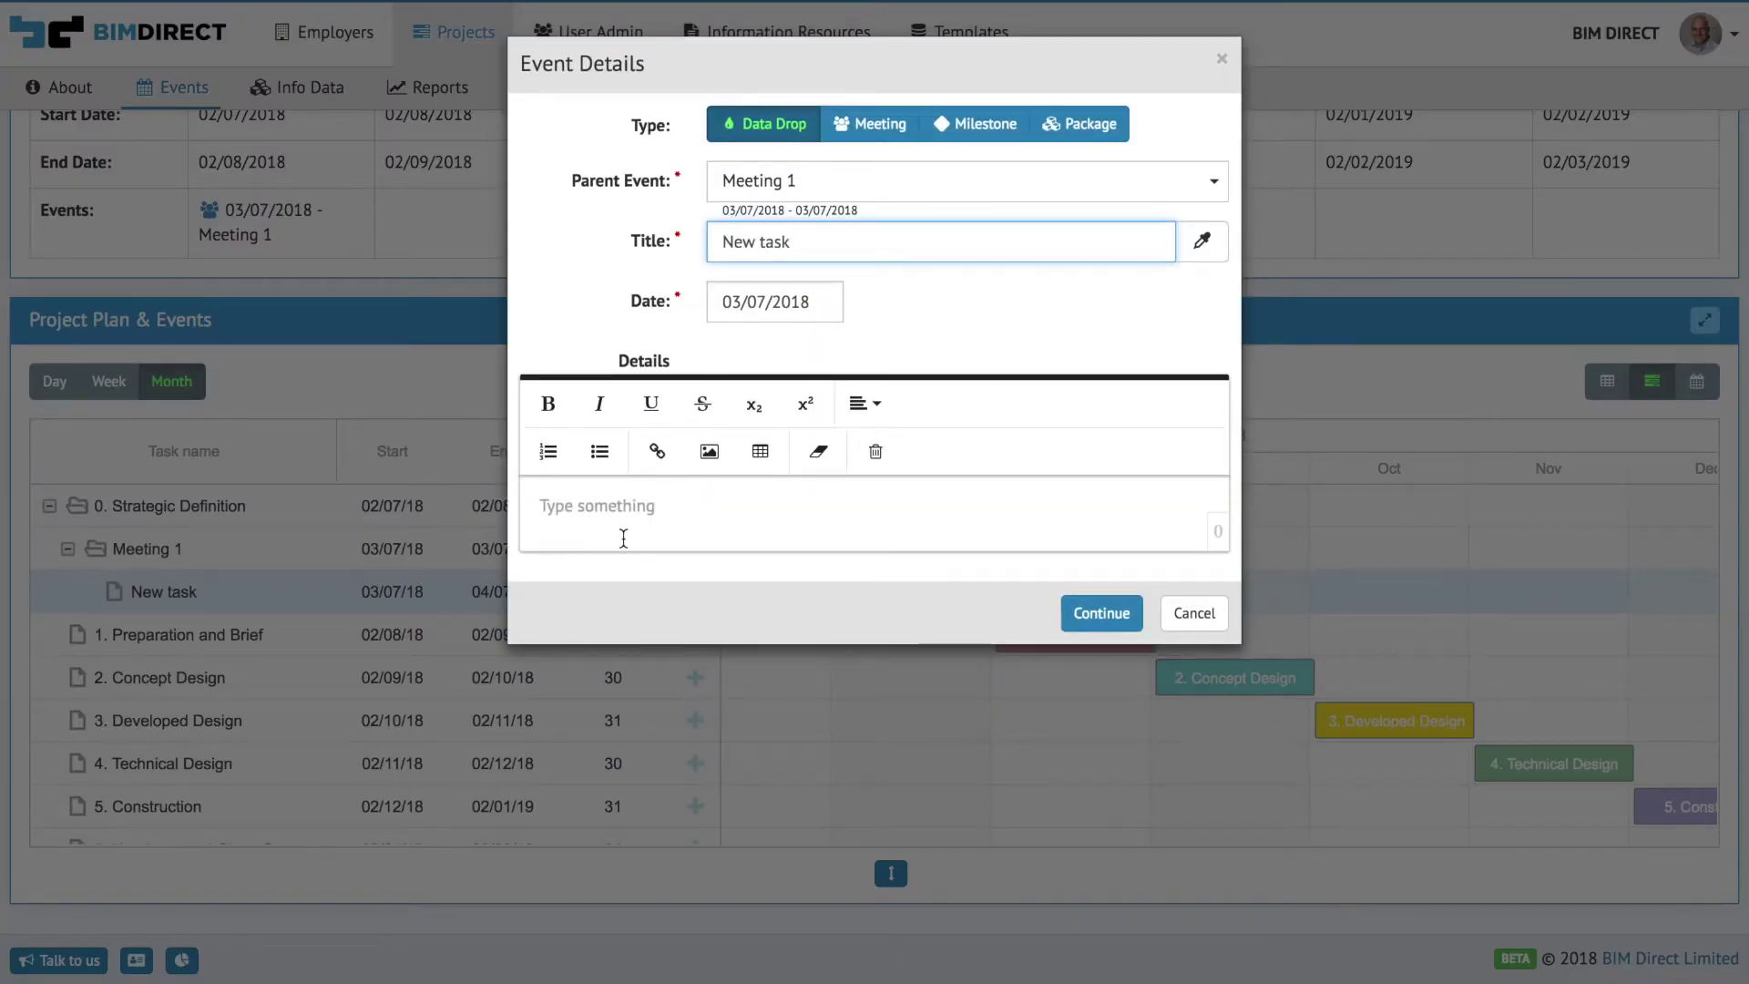
pyautogui.click(863, 128)
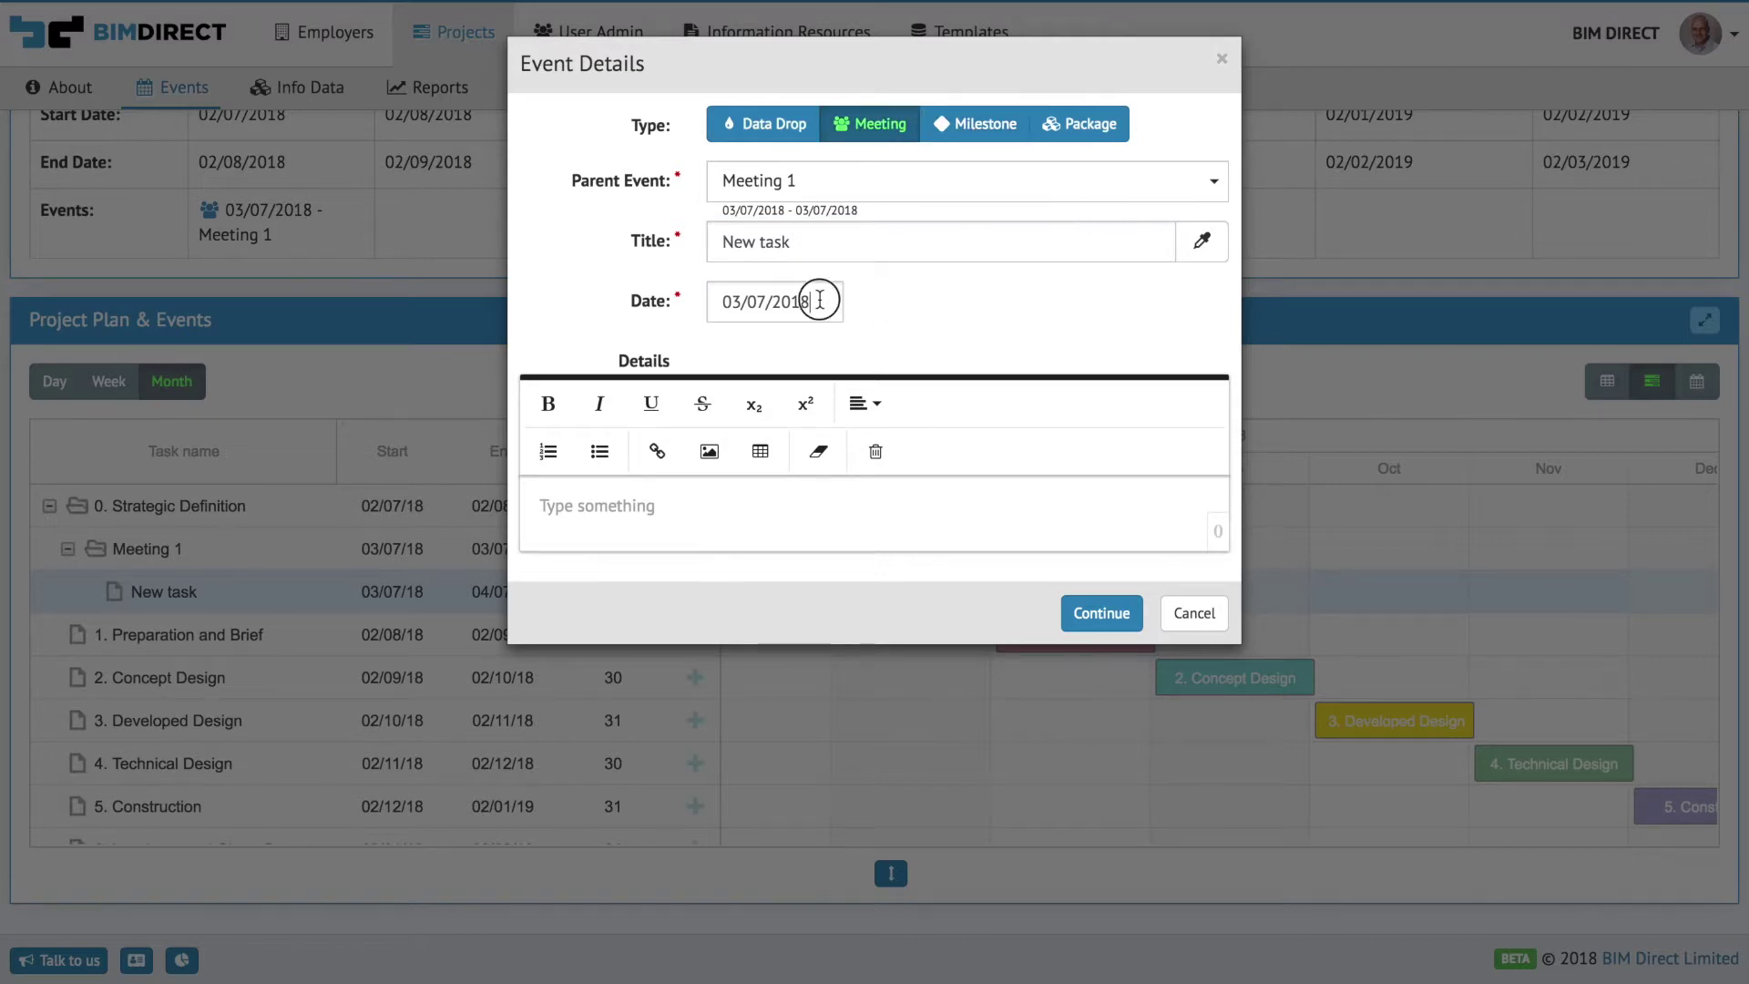
pyautogui.click(817, 302)
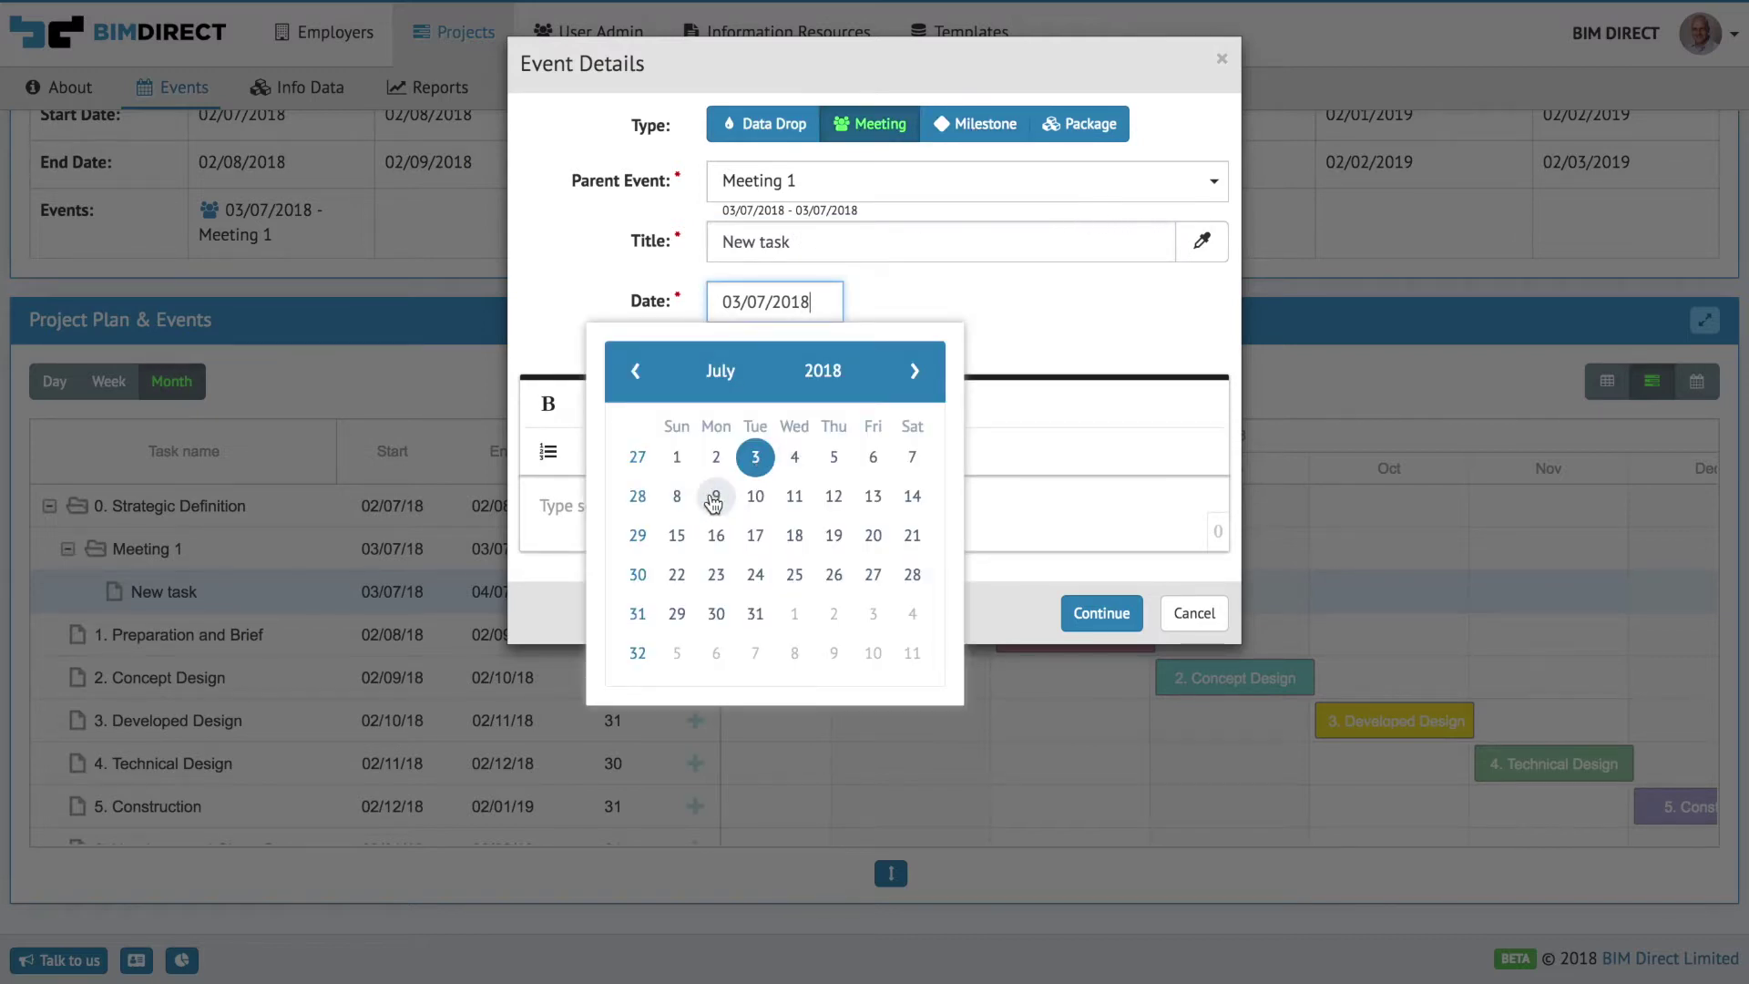
pyautogui.click(794, 457)
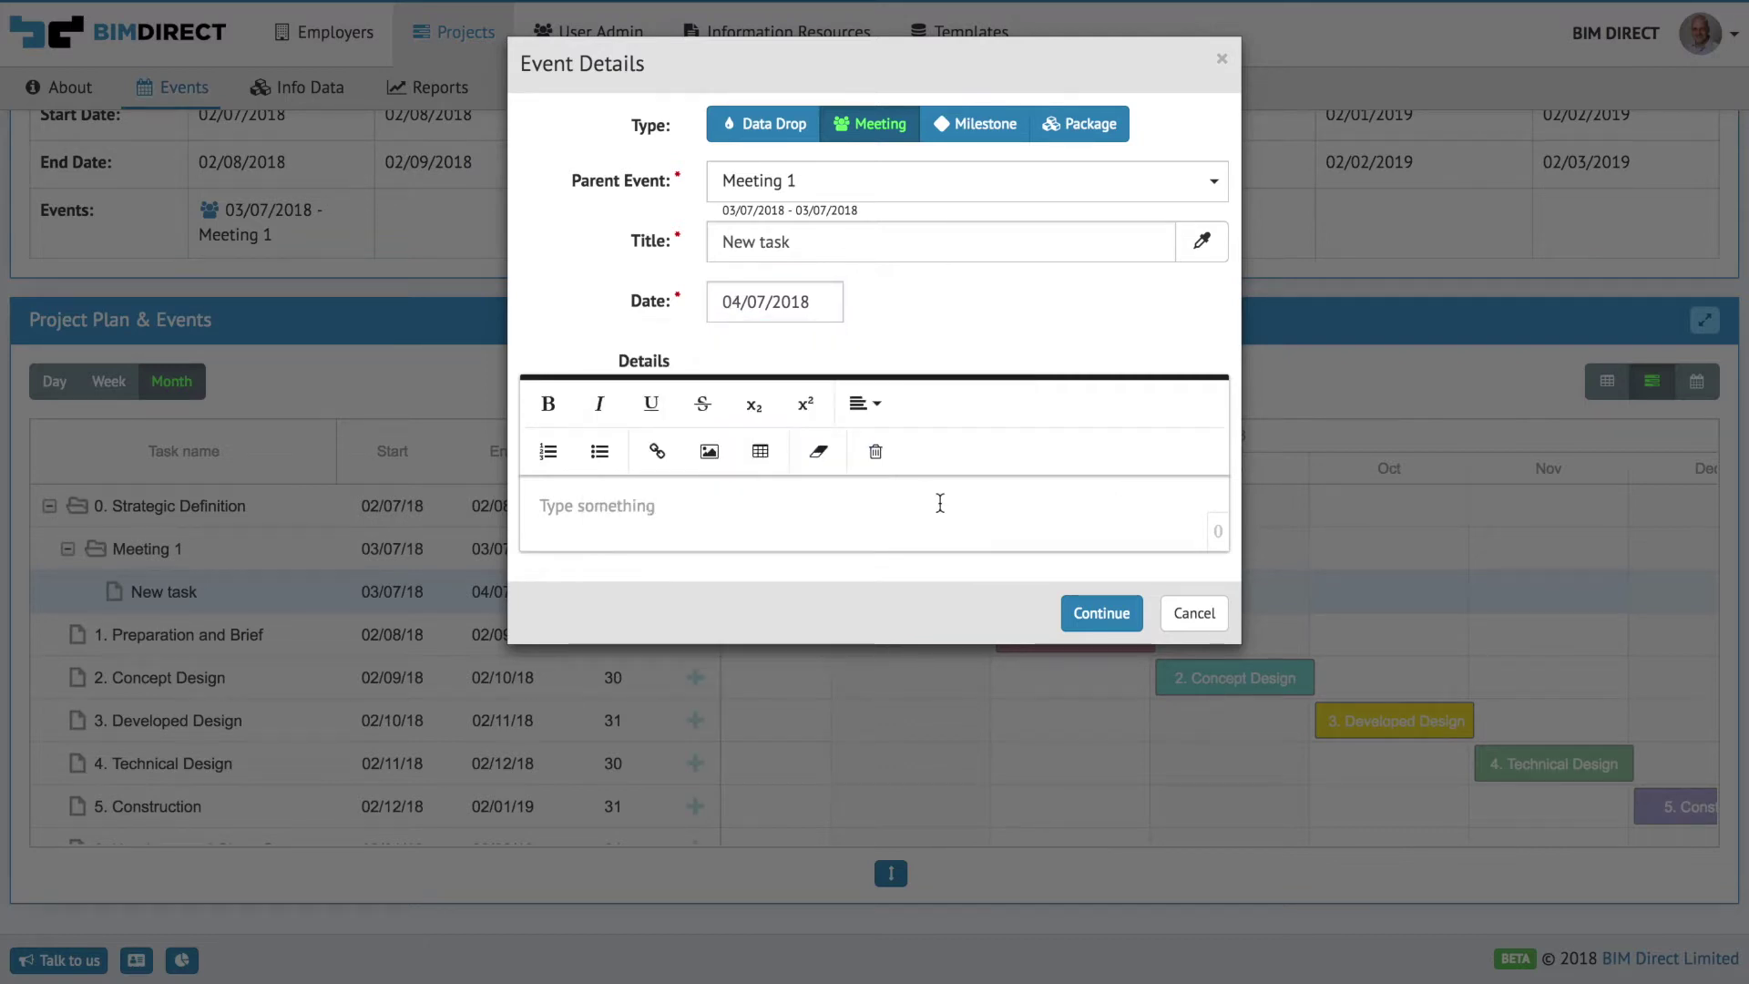
# Step: Set the new meeting event's colour to light red, #ff7474
pyautogui.click(1200, 243)
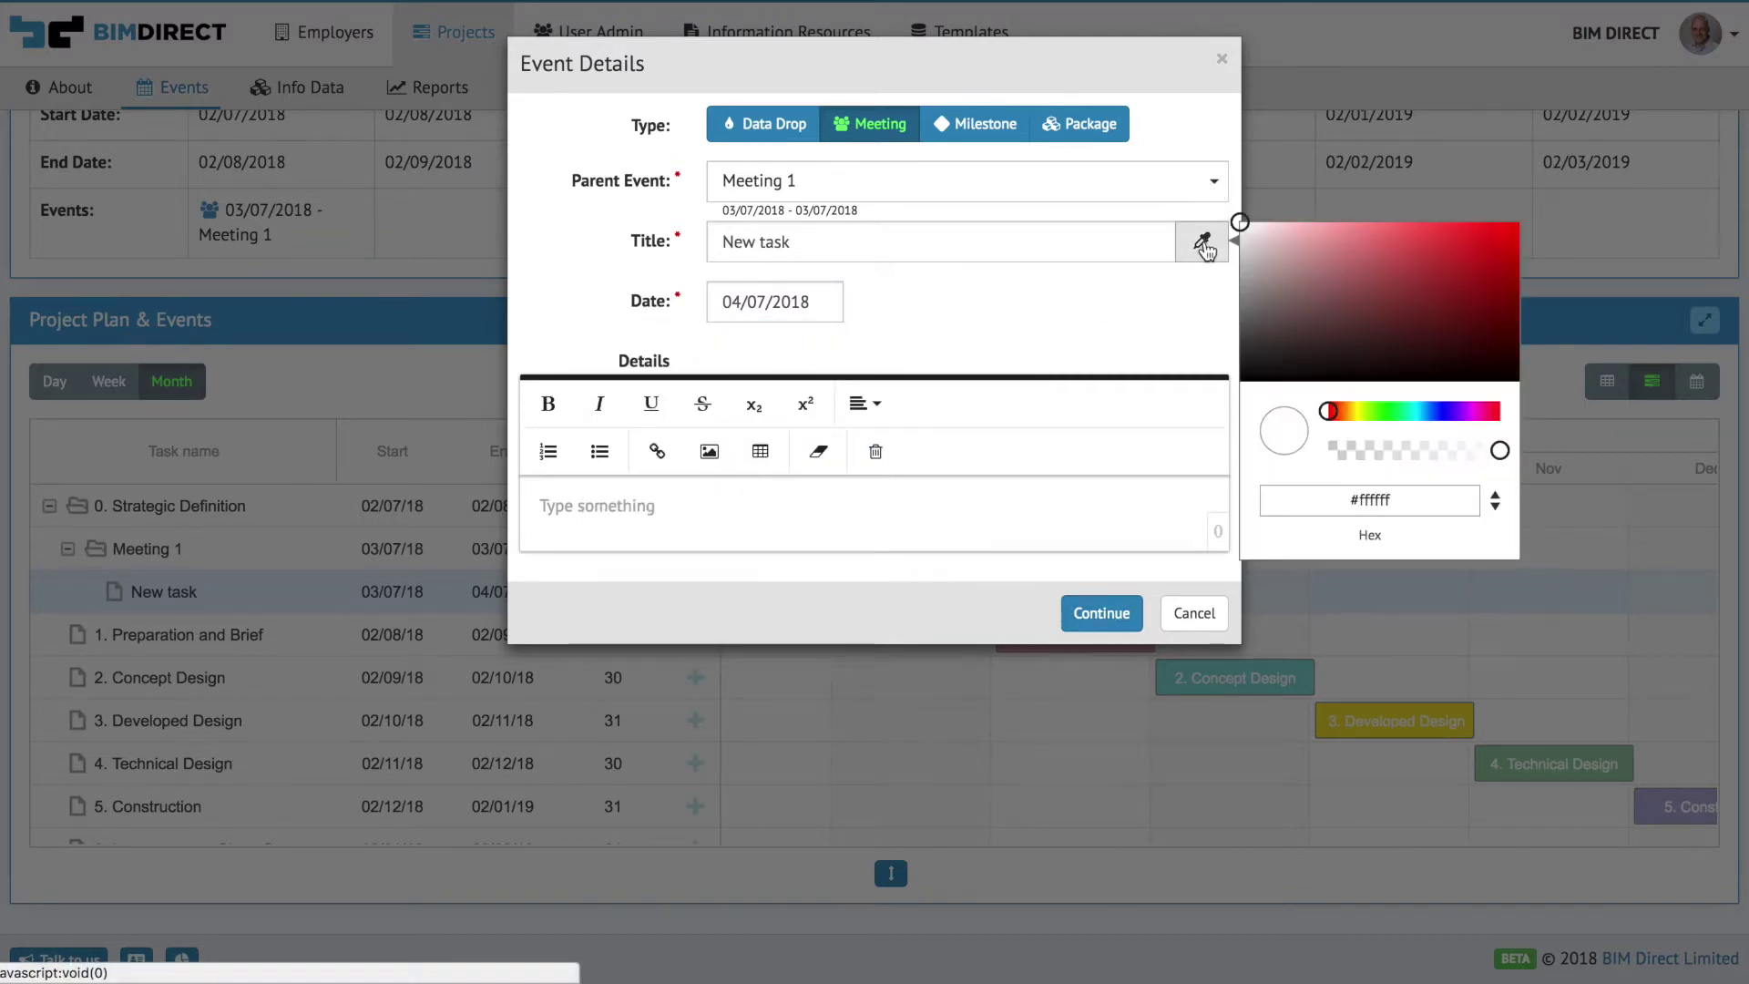
pyautogui.click(1494, 221)
pyautogui.moveTo(1494, 220); pyautogui.dragTo(1535, 220)
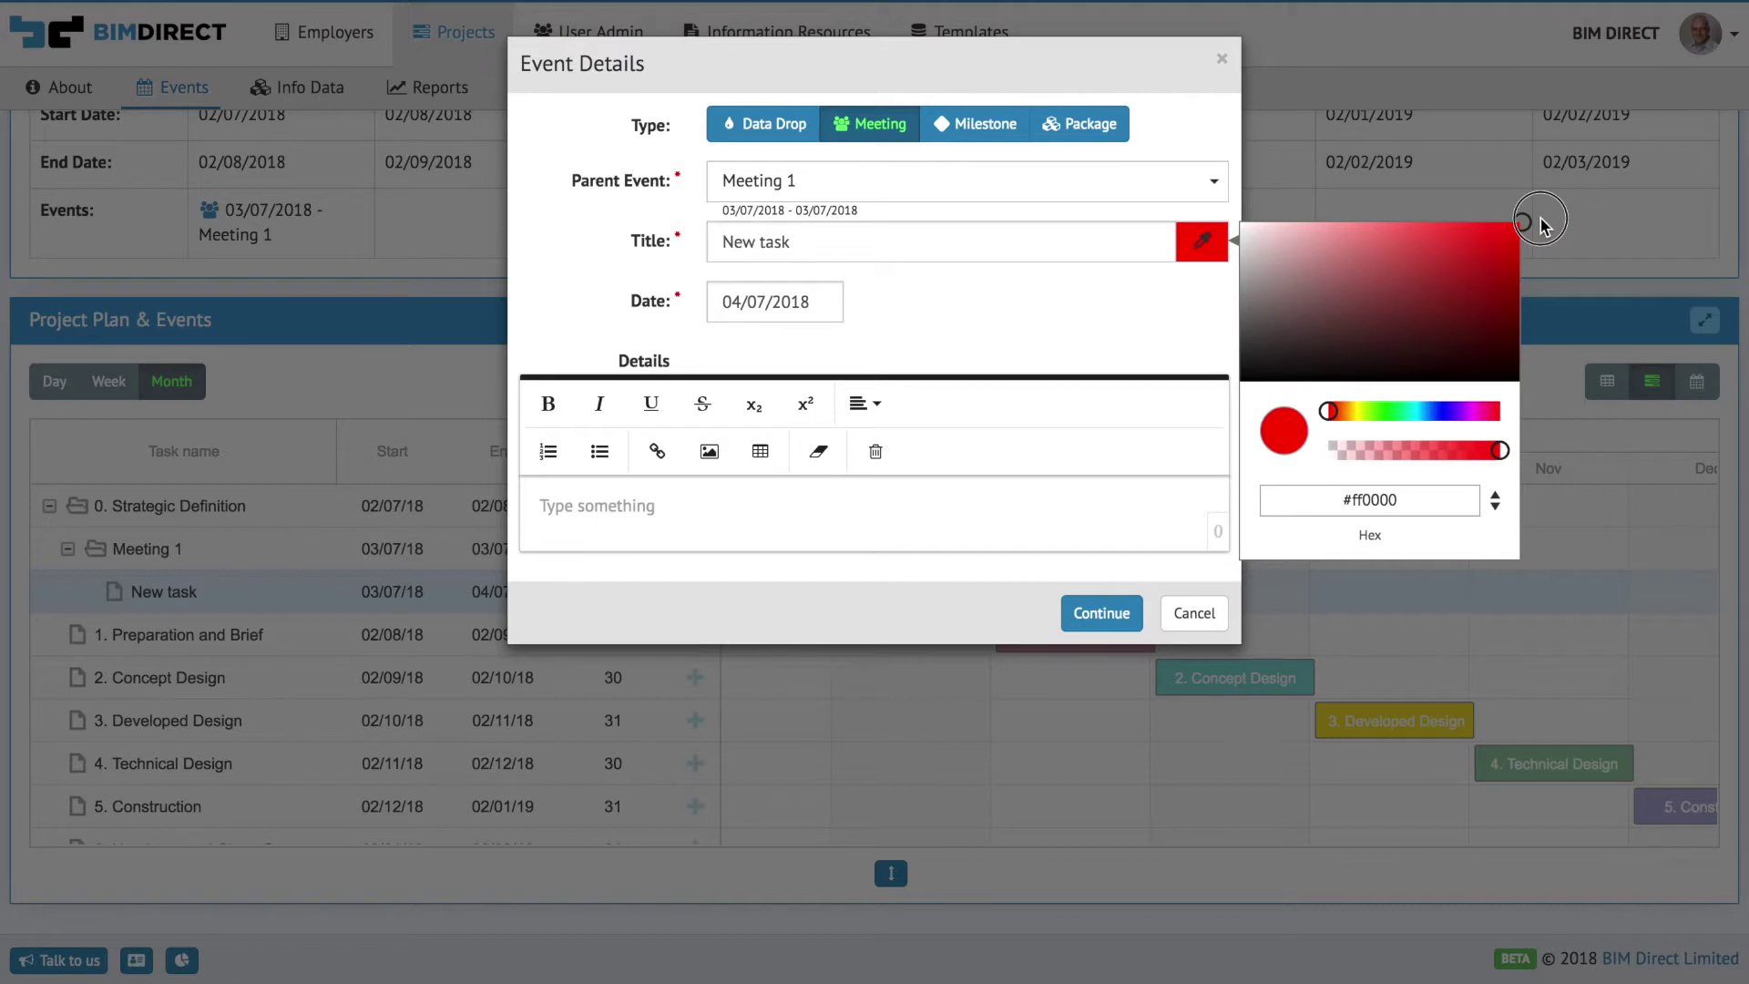
pyautogui.moveTo(1427, 241); pyautogui.dragTo(1393, 222)
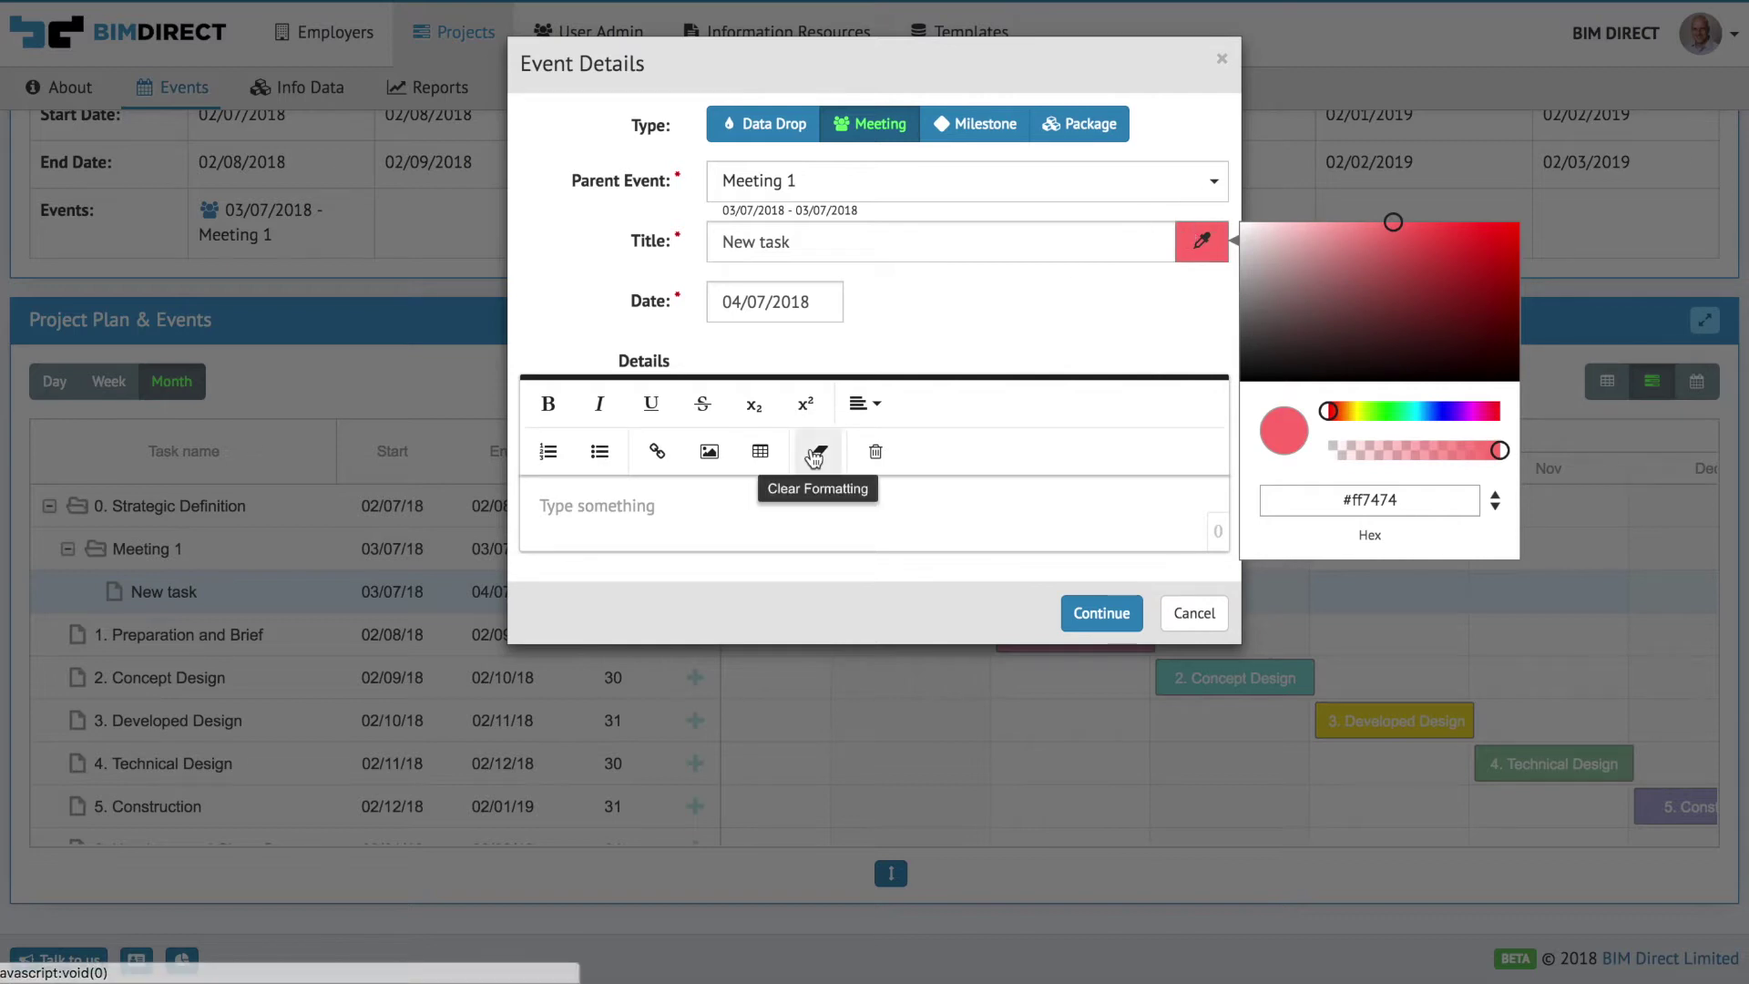
pyautogui.click(1013, 327)
# Step: Enter "zbxcvcvxbzxczxcv" as the event's details and save the event
pyautogui.click(1037, 504)
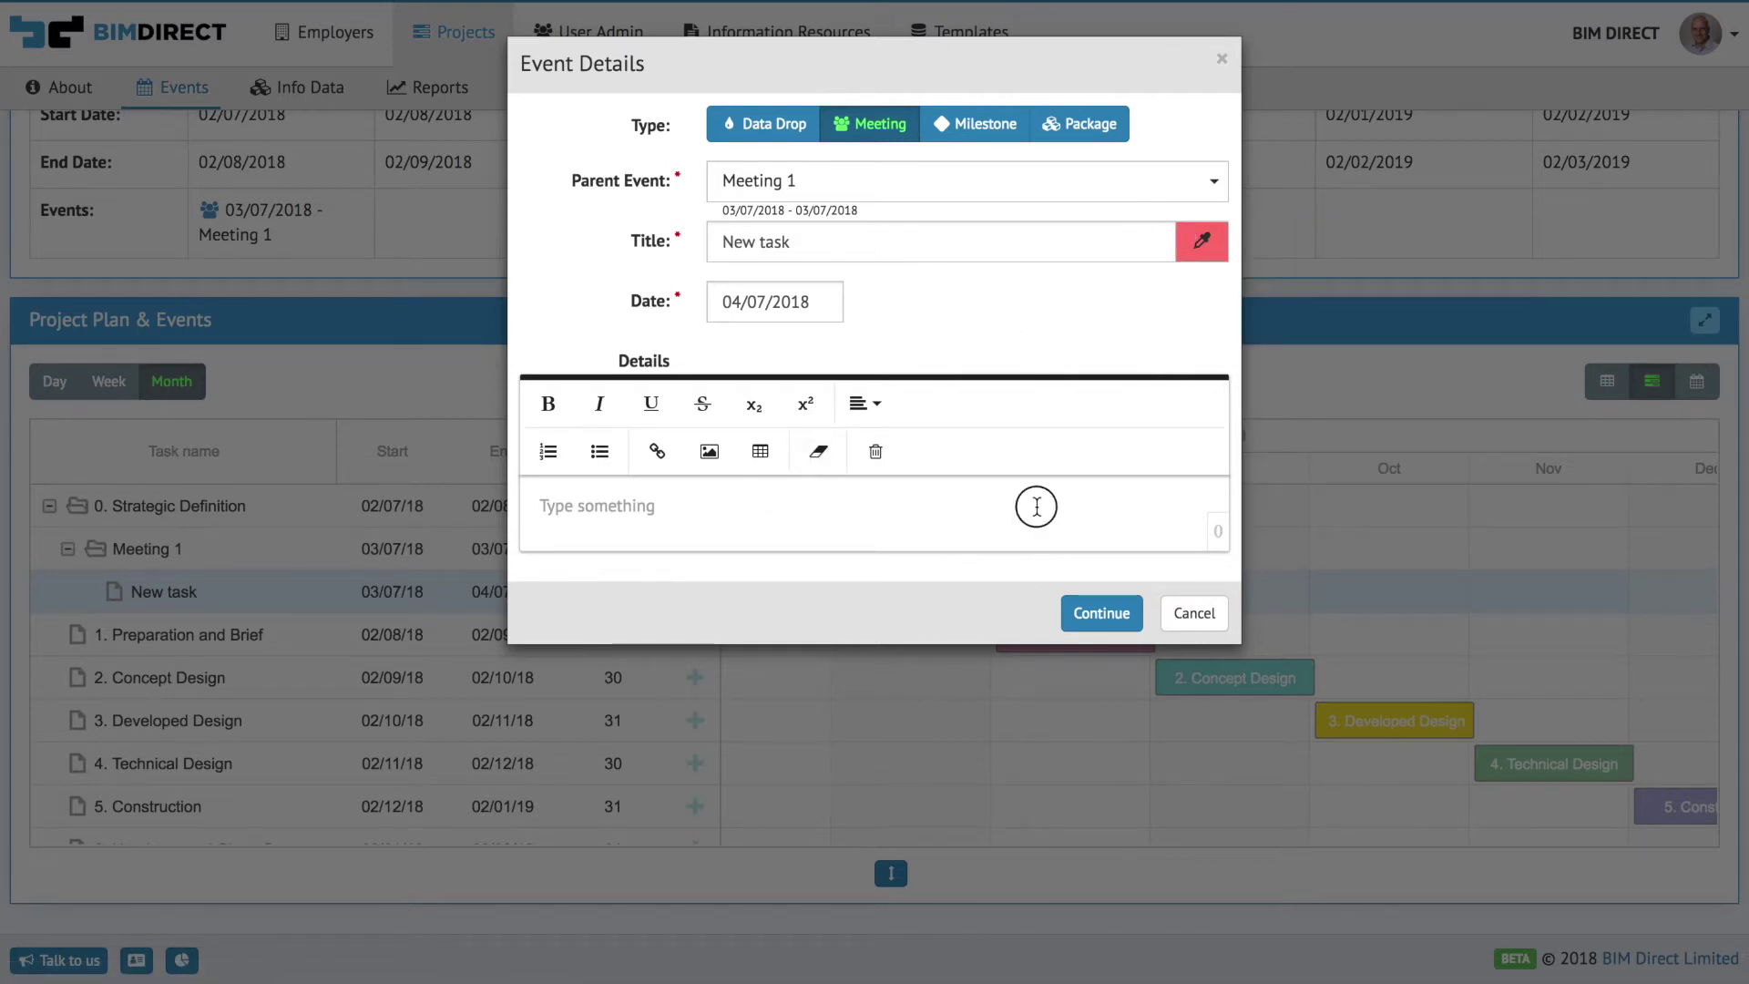
pyautogui.write('zbxcvcvxbzxczxcv')
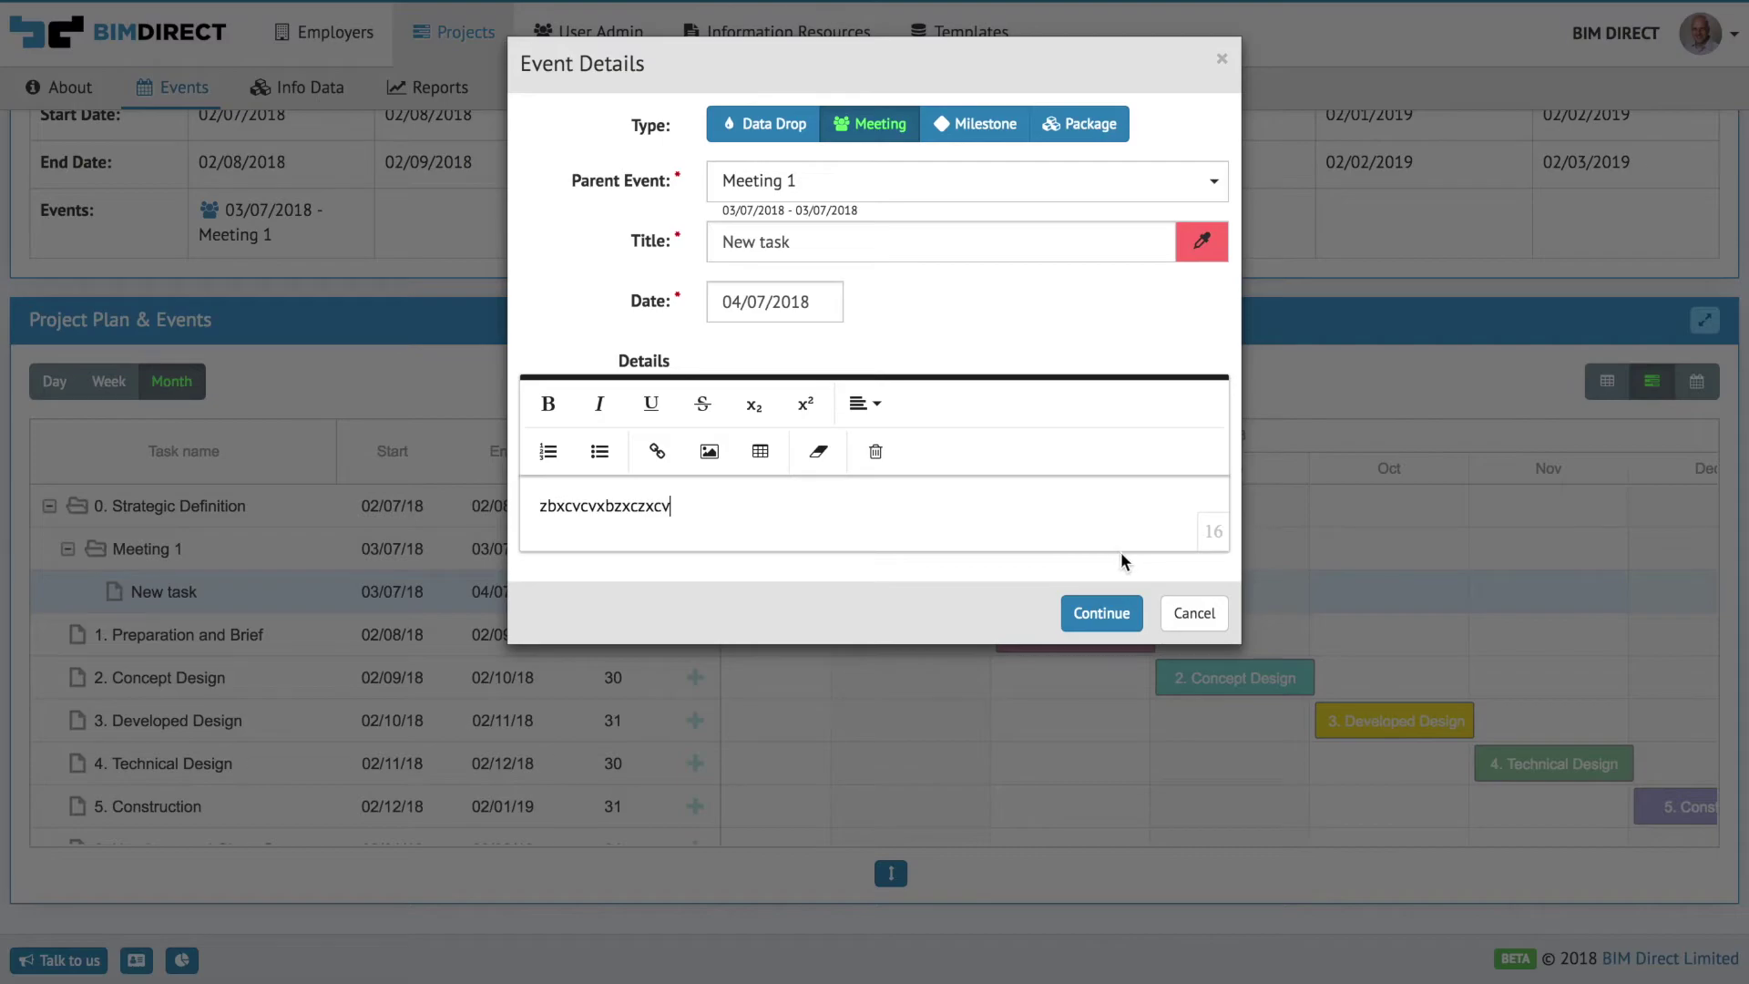
pyautogui.click(1111, 613)
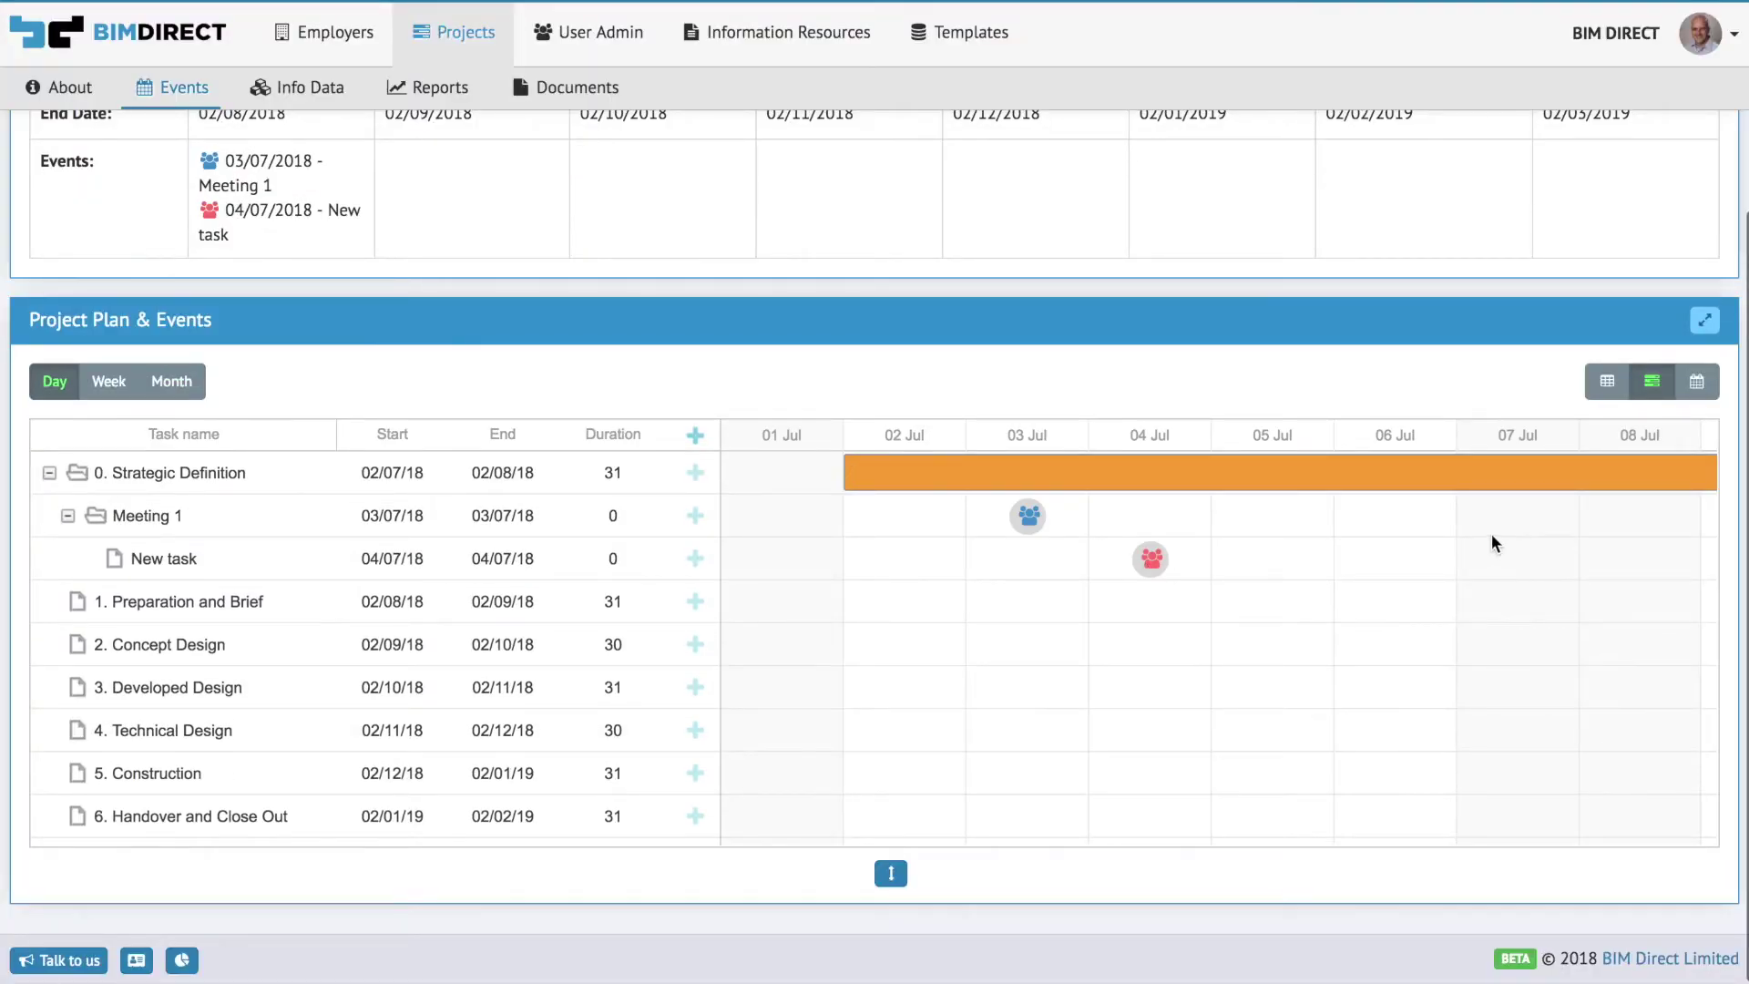
# Step: Link Meeting 1 to the New task meeting on the Gantt timeline
pyautogui.moveTo(1055, 515)
pyautogui.mouseDown()
pyautogui.moveTo(1094, 558)
pyautogui.moveTo(1149, 560)
pyautogui.mouseUp()
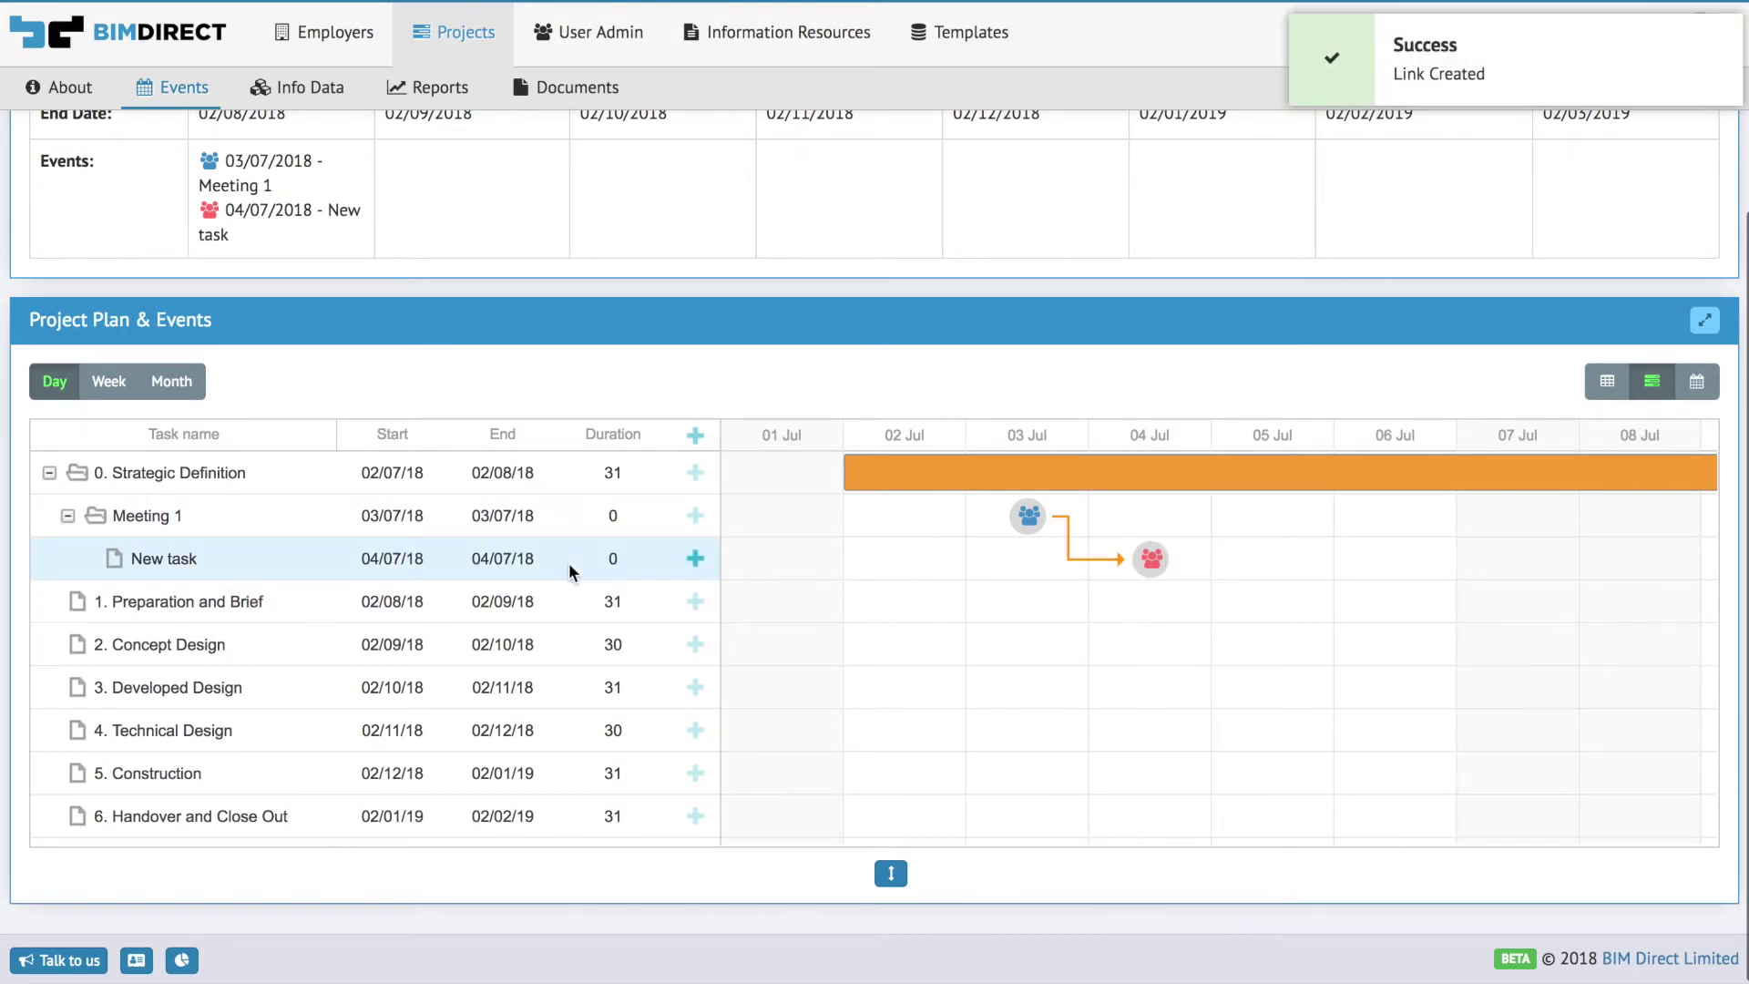
# Step: Display the project plan as a calendar and advance it to July 2018
pyautogui.click(1712, 388)
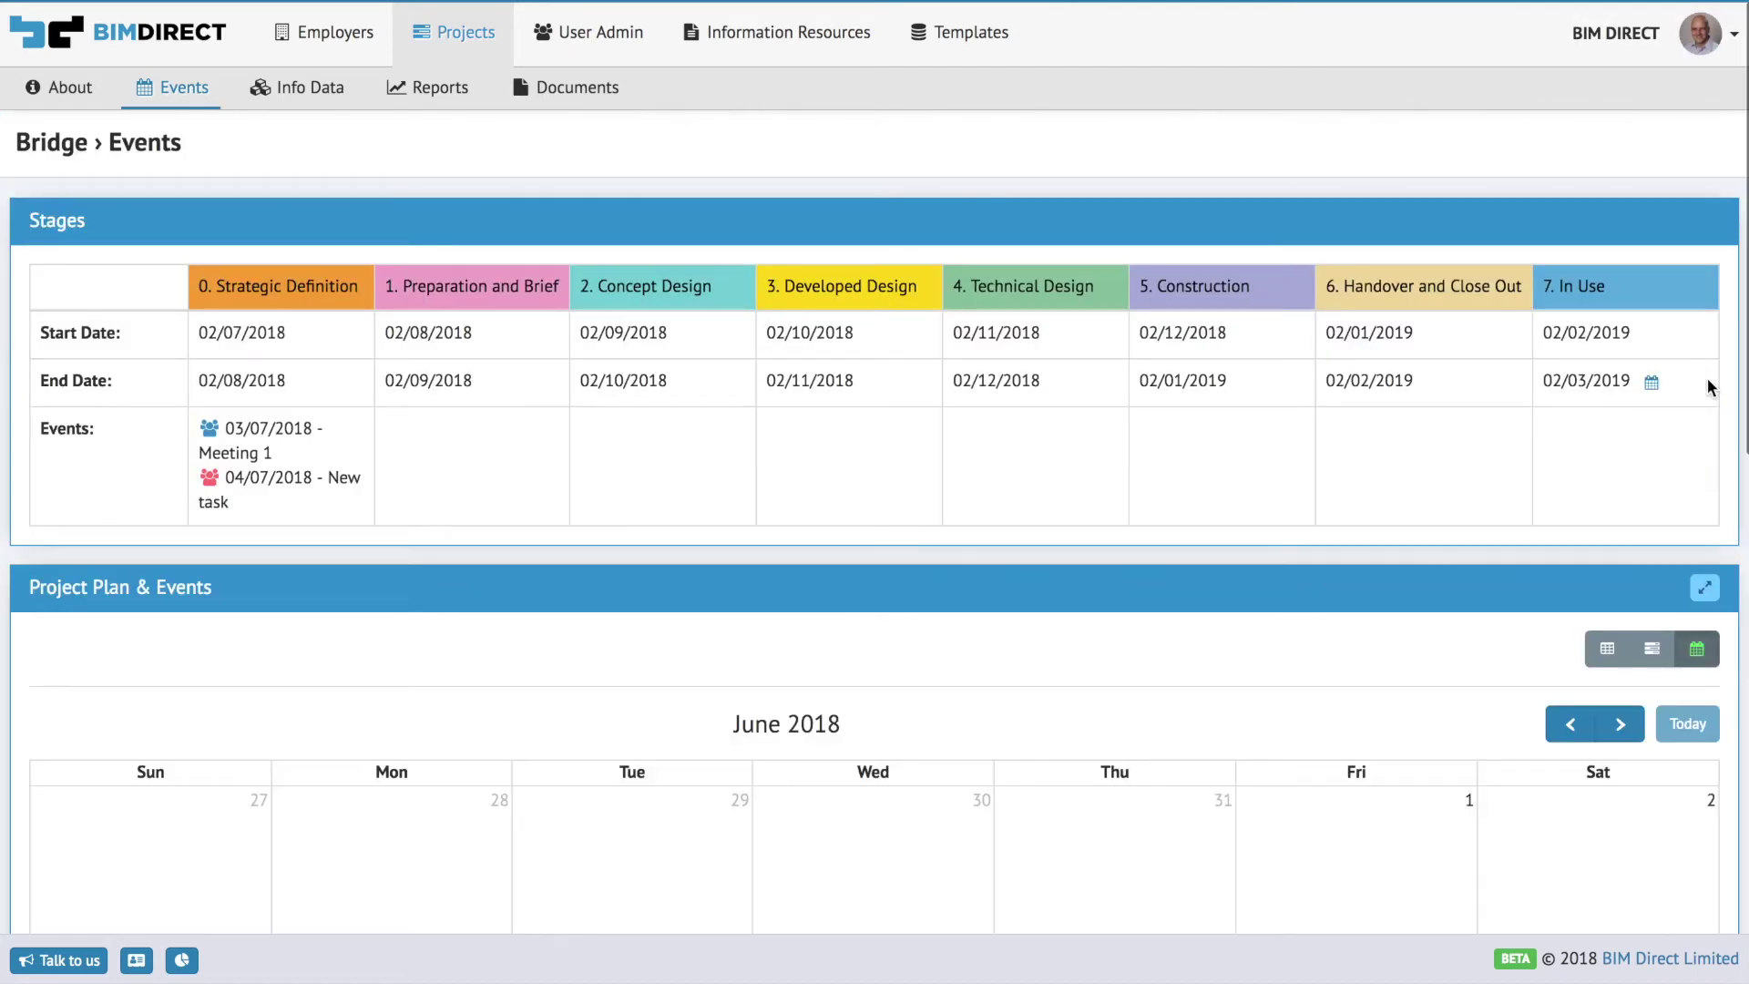
pyautogui.scroll(-5, 783, 647)
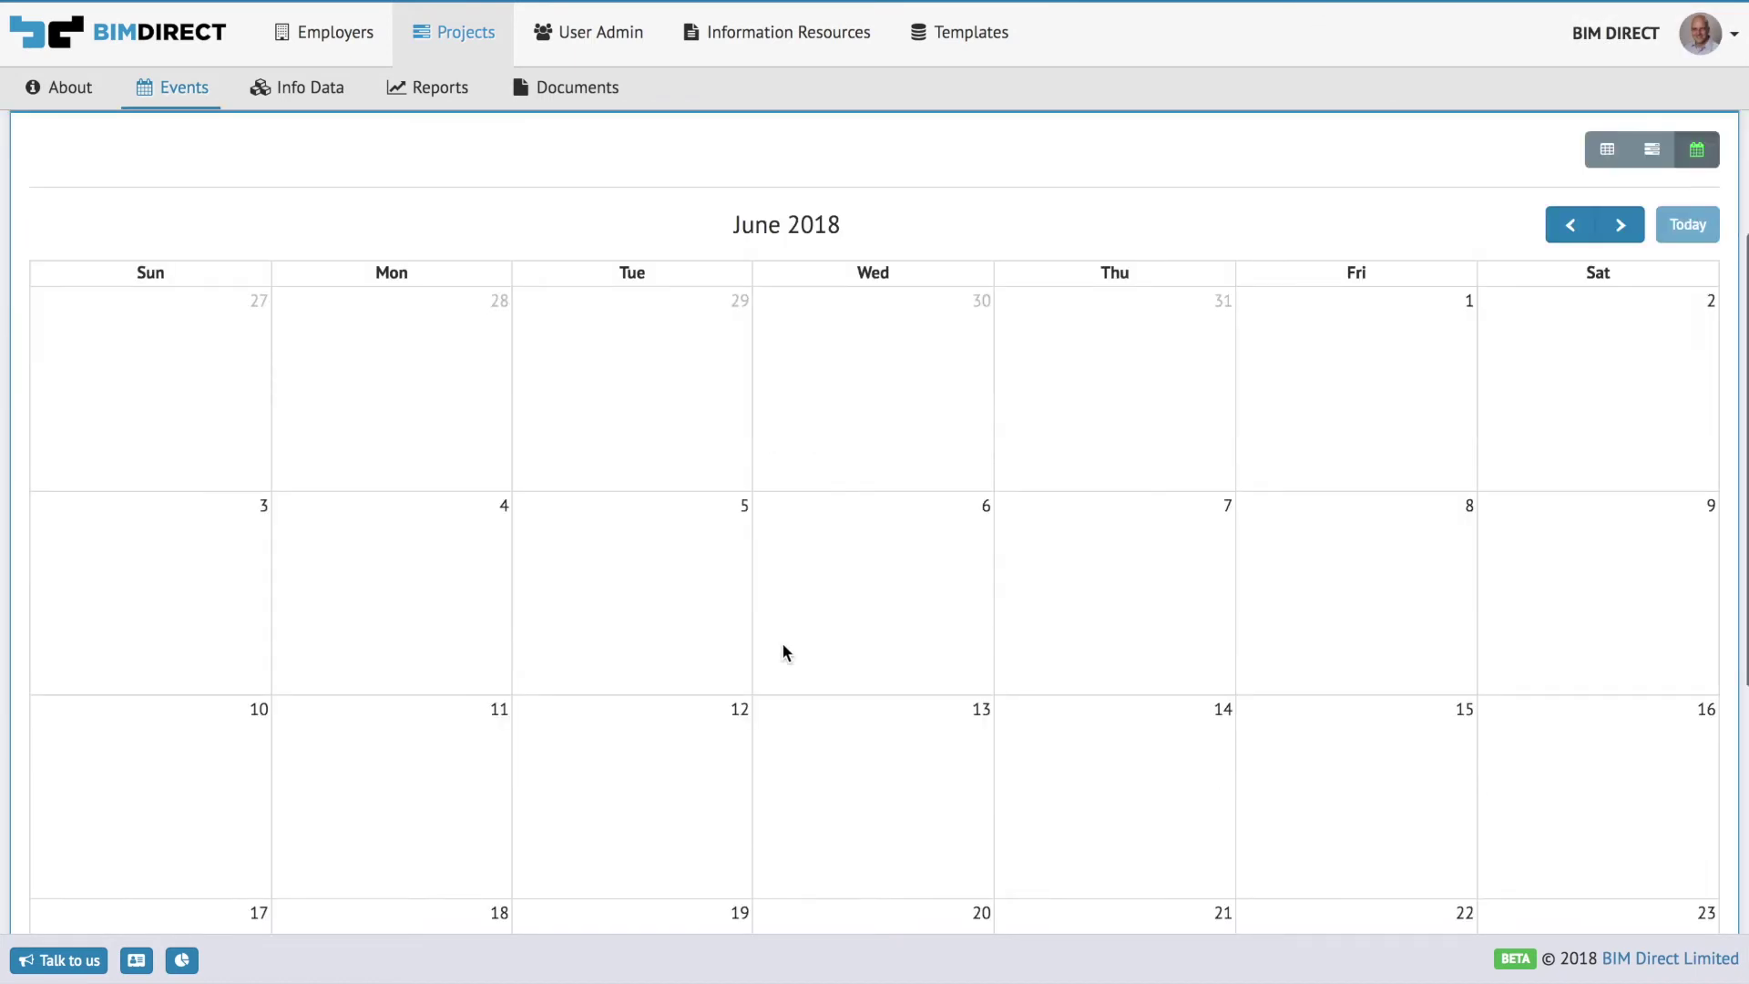
pyautogui.scroll(-1, 782, 642)
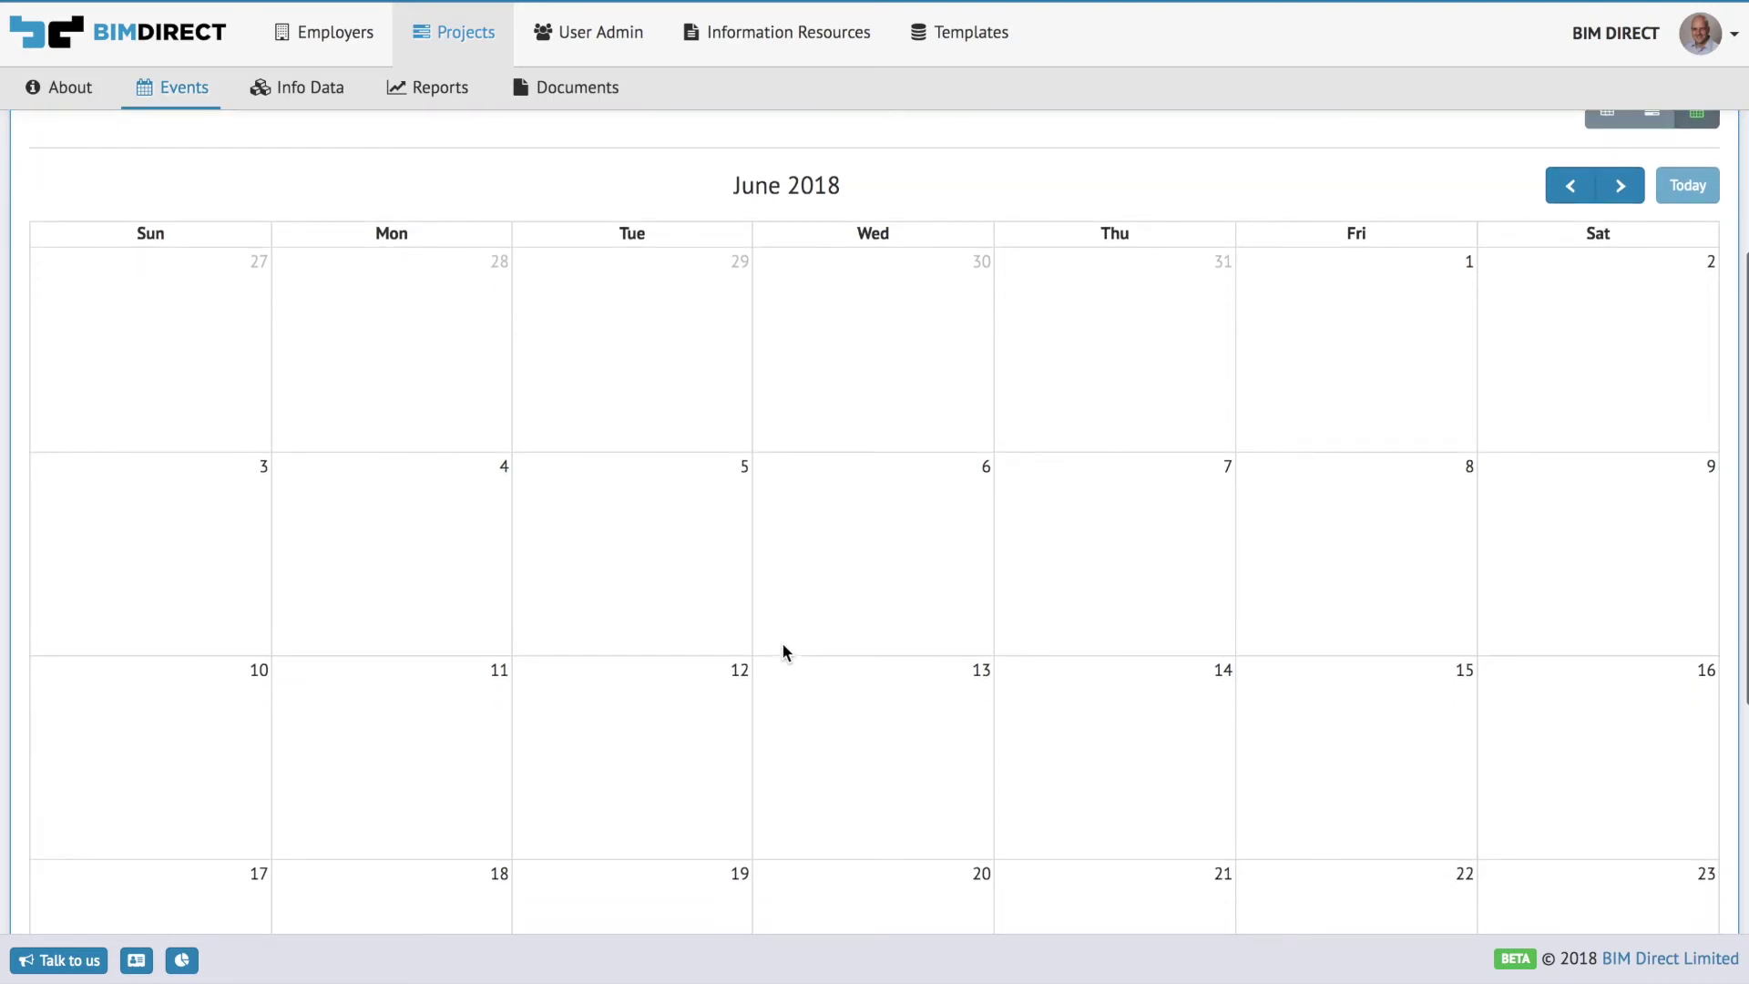
pyautogui.click(1621, 201)
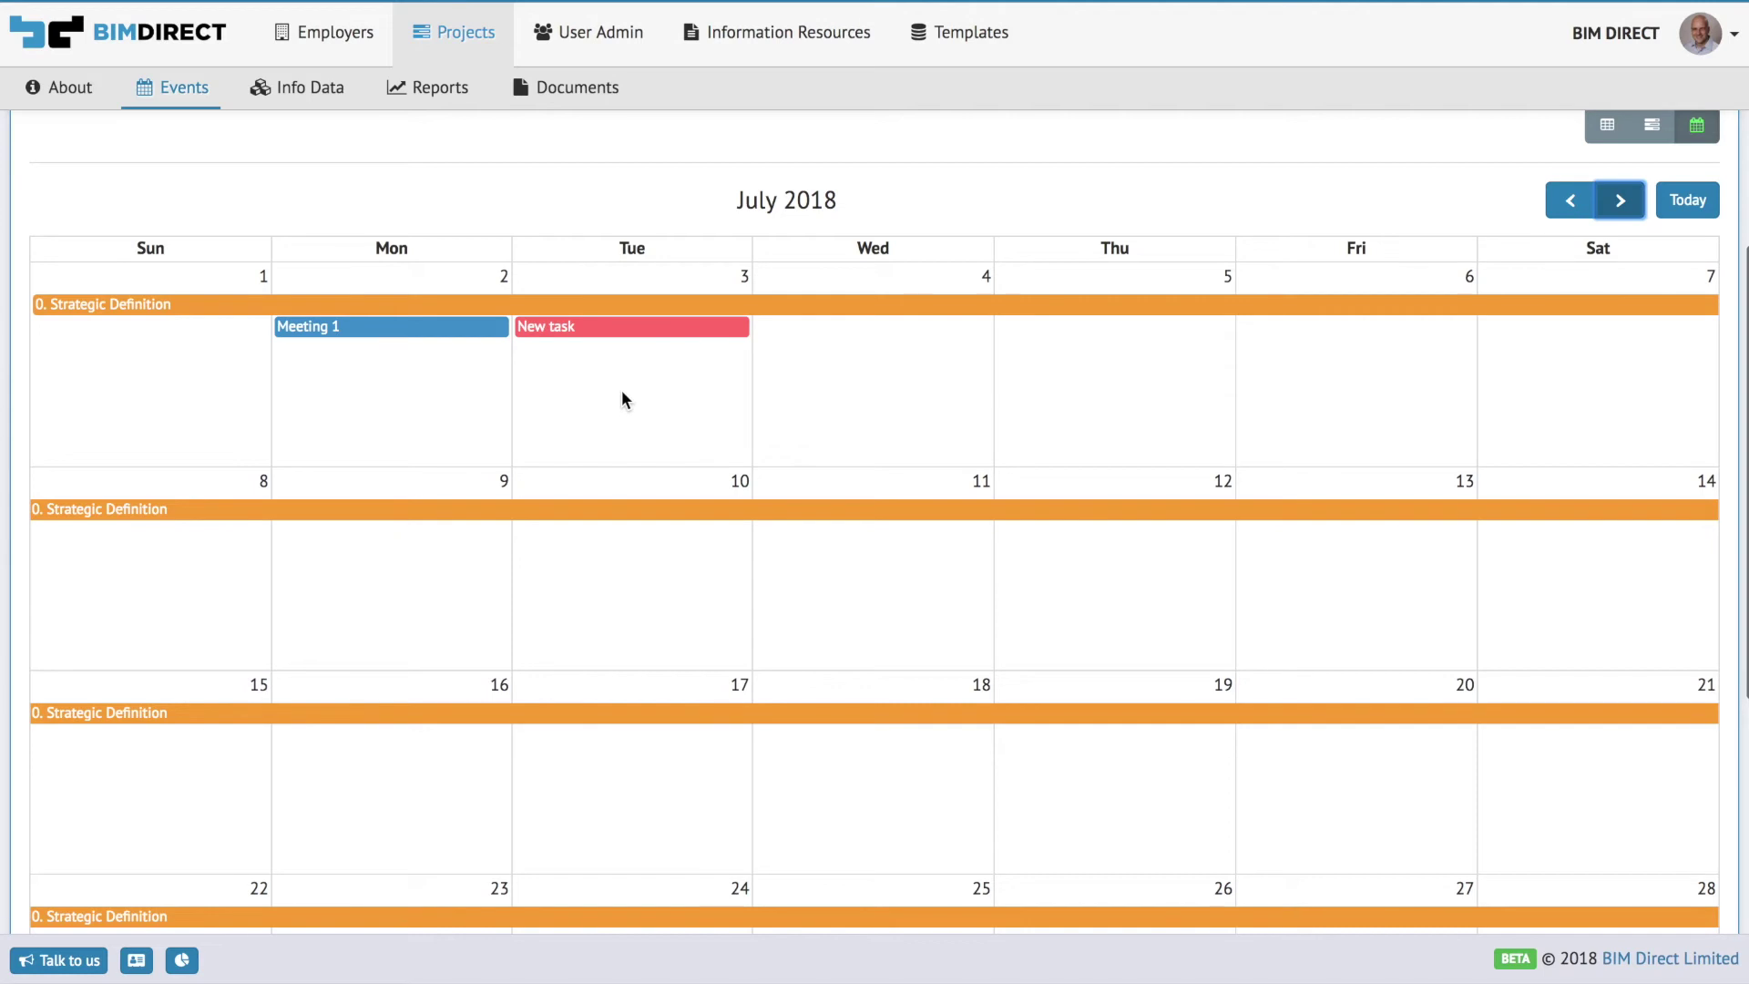
# Step: Rename the New task event in the calendar to "Meeting" and save it
pyautogui.click(559, 328)
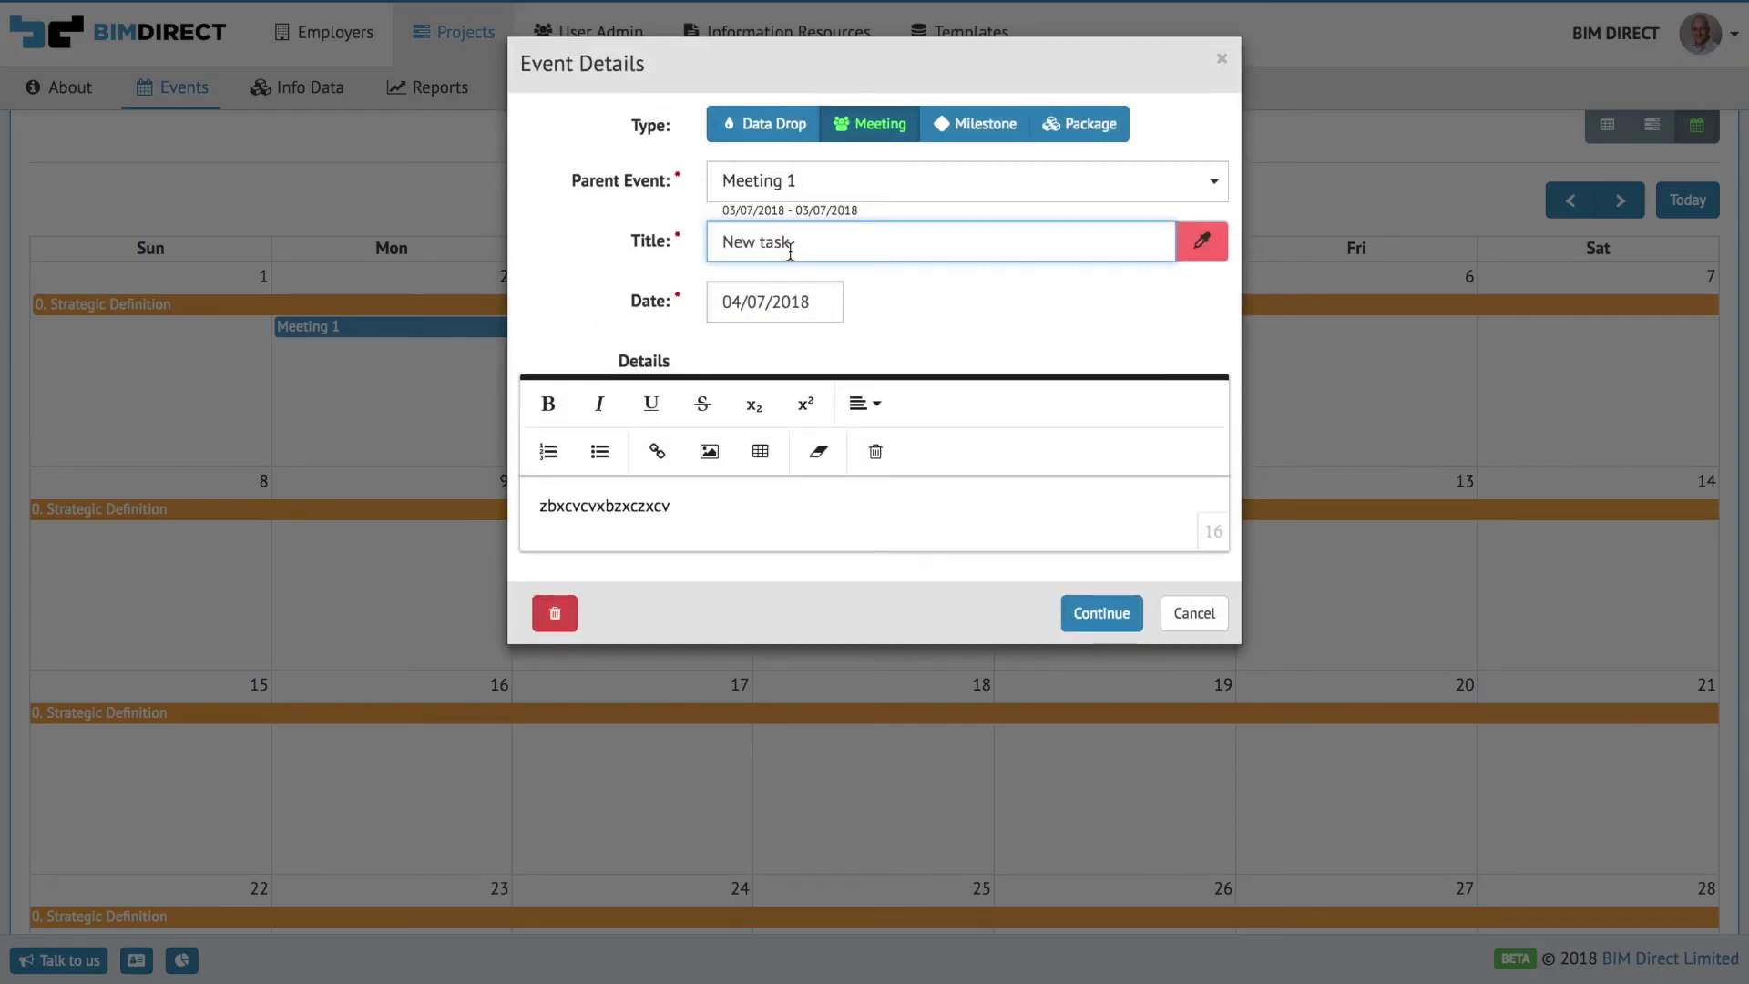
pyautogui.tripleClick(785, 244)
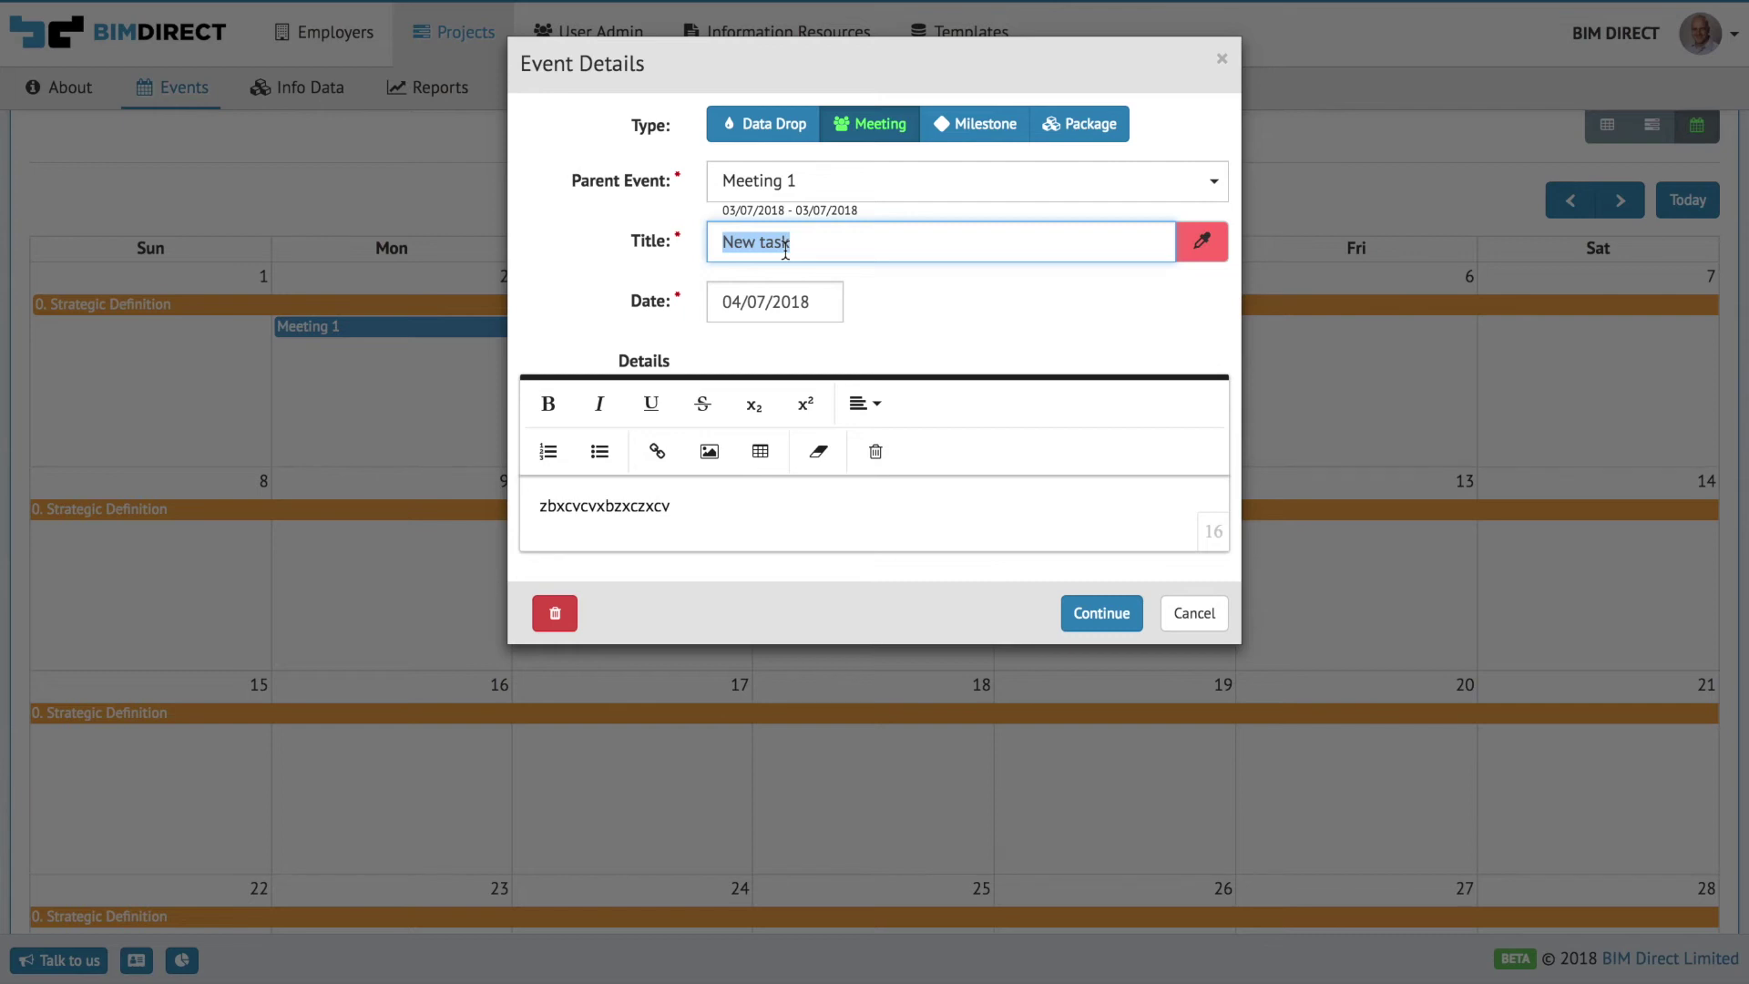
pyautogui.write('Meeting')
pyautogui.click(1102, 615)
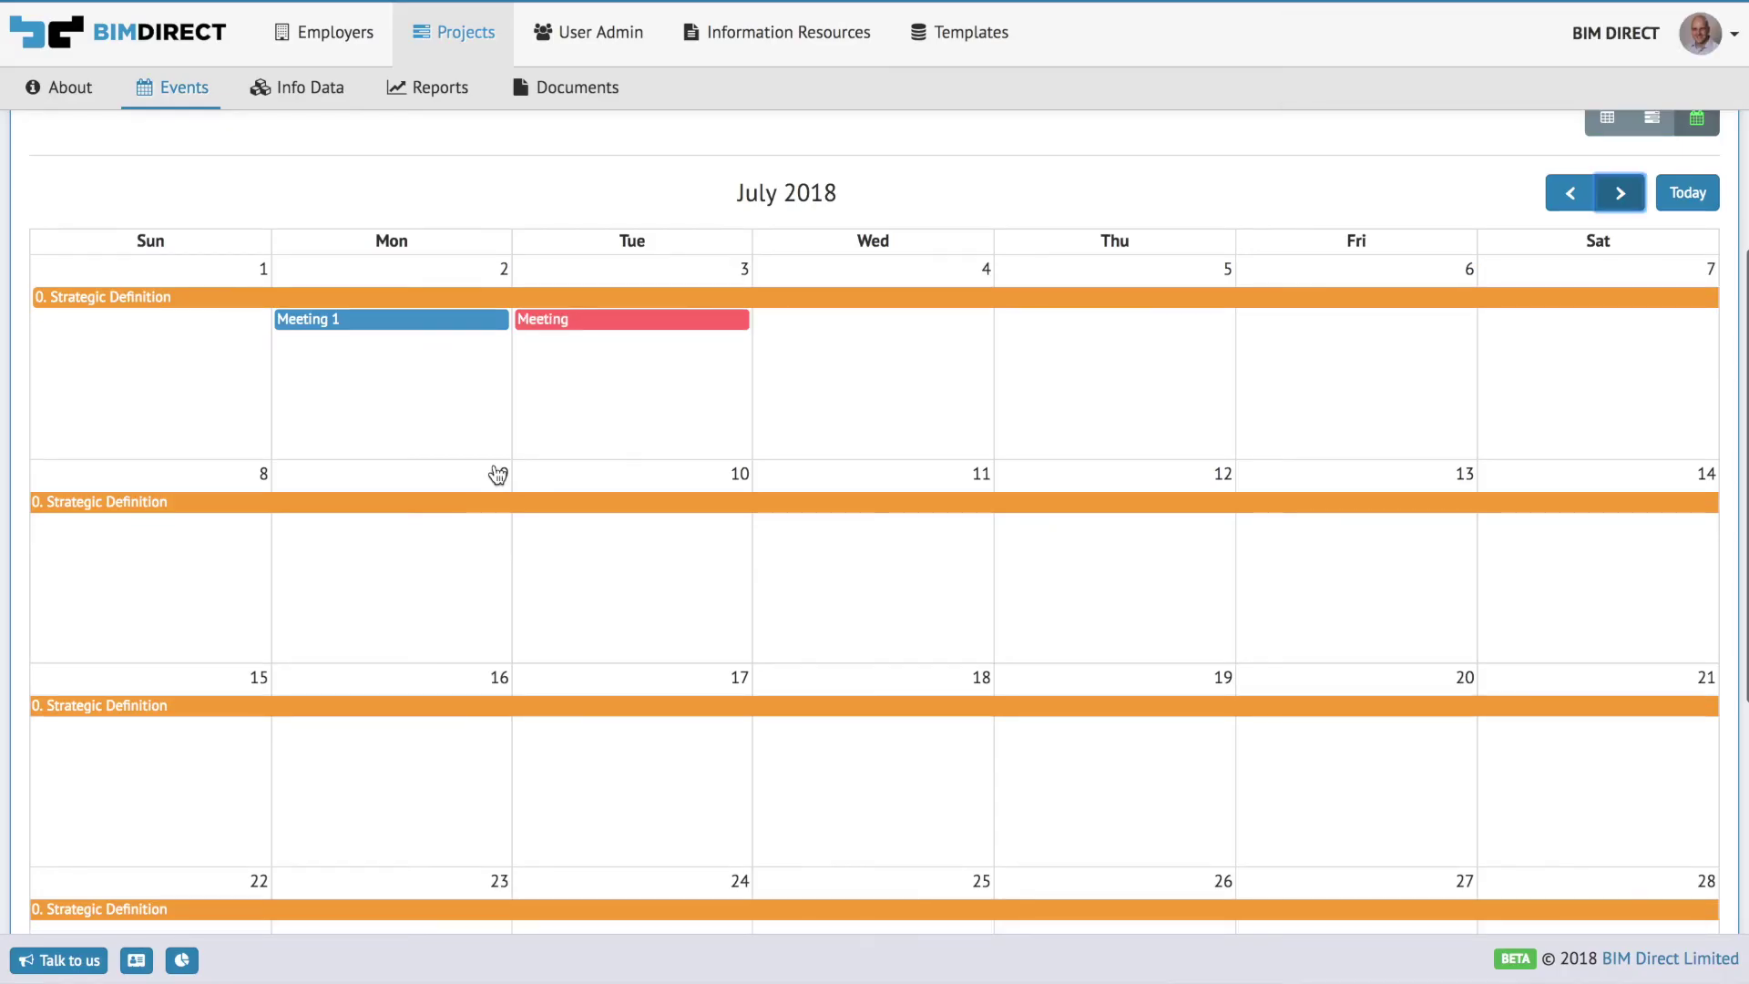
pyautogui.scroll(2, 495, 465)
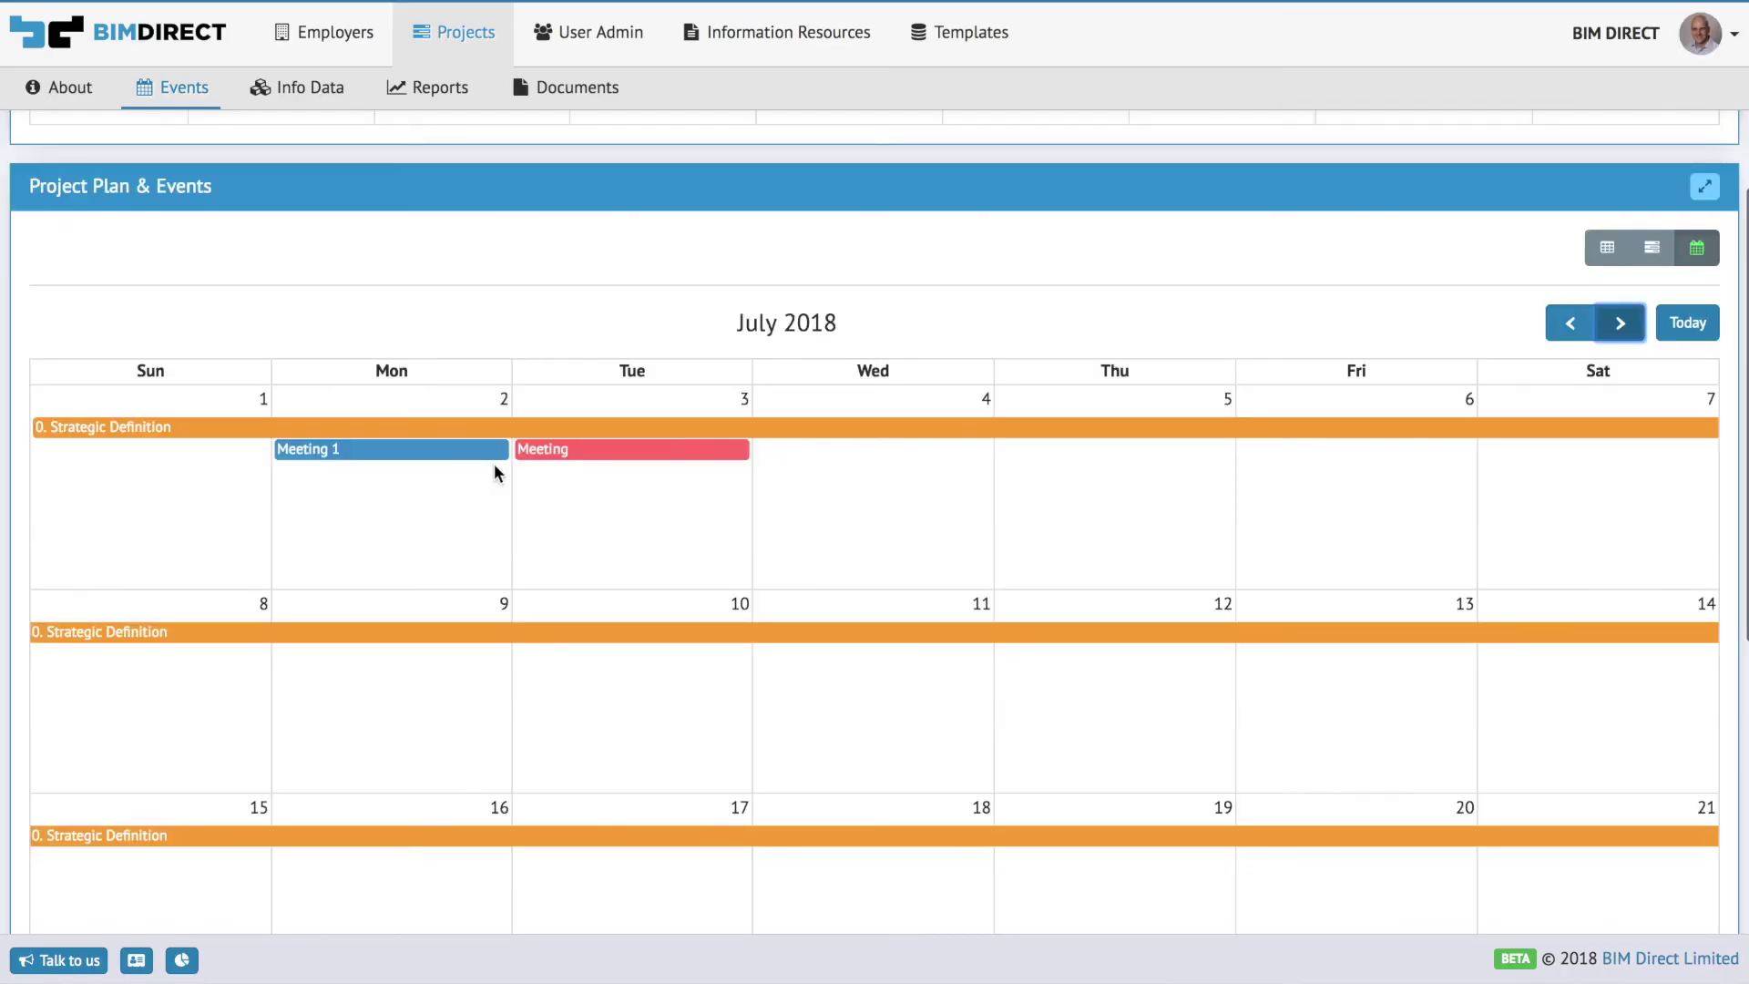
pyautogui.scroll(-1, 495, 466)
pyautogui.scroll(5, 495, 466)
pyautogui.scroll(-2, 452, 426)
pyautogui.scroll(2, 451, 424)
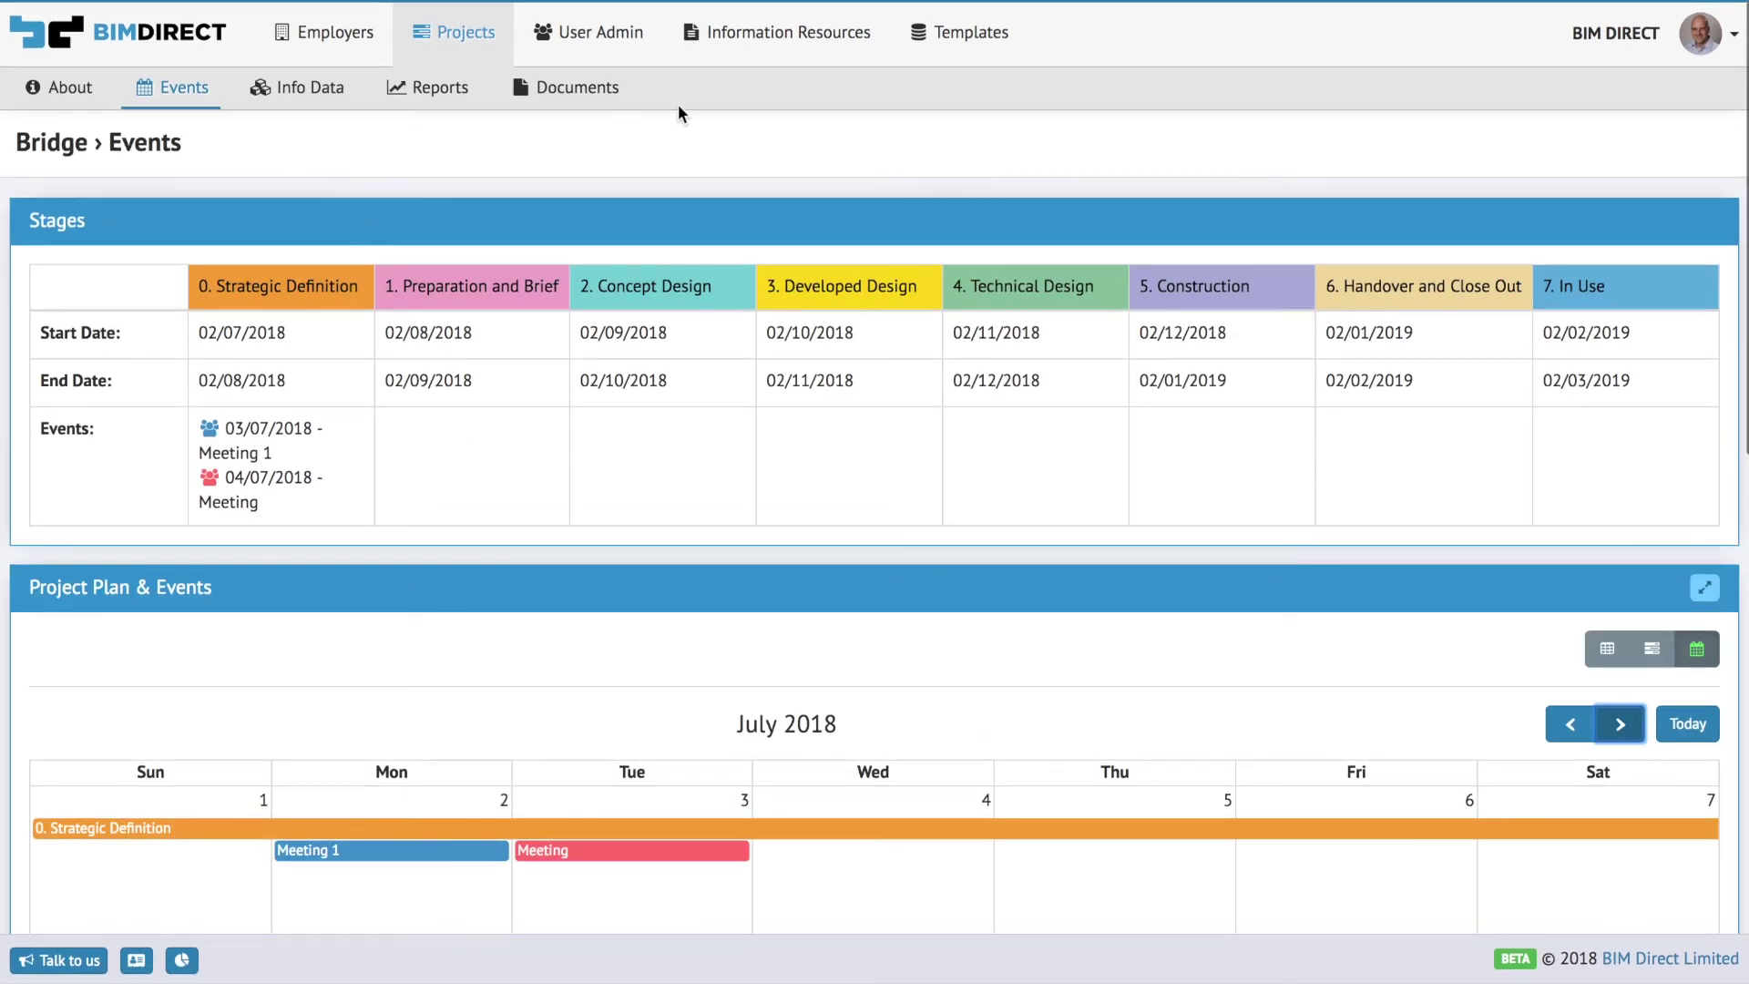